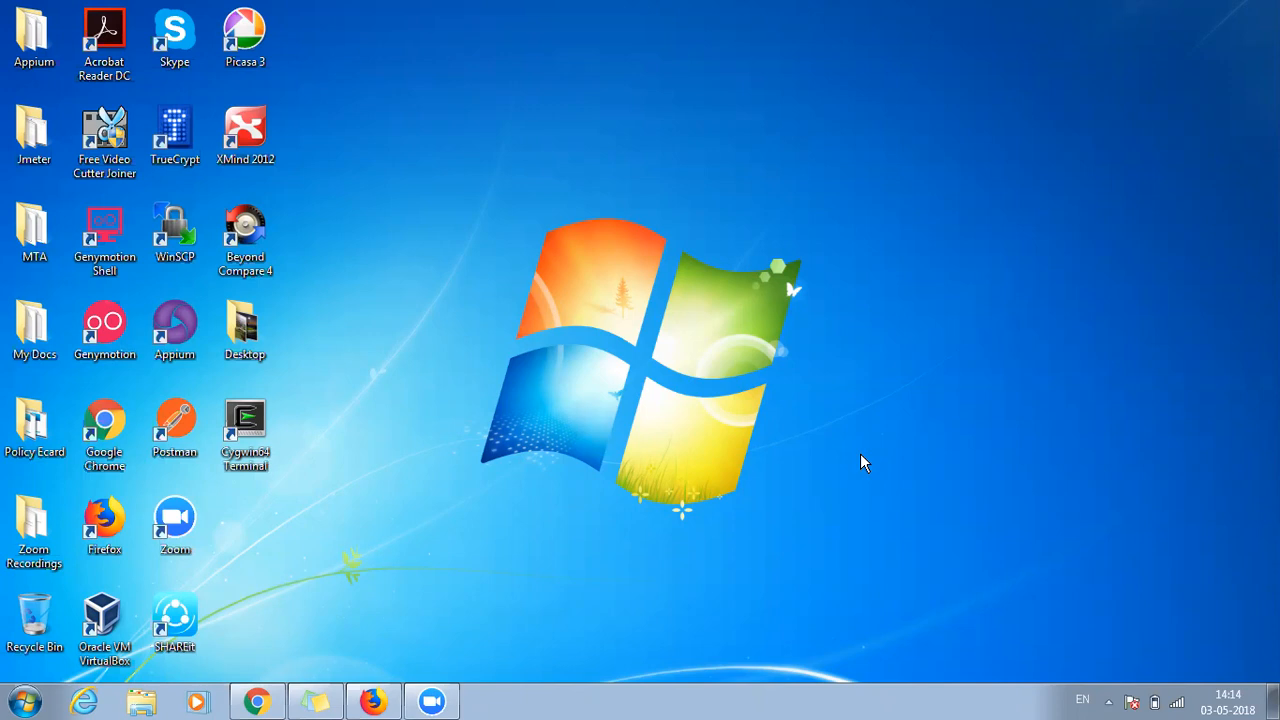
Step: Restore Chrome and navigate the new tab to db4free.net
click(258, 701)
click(144, 44)
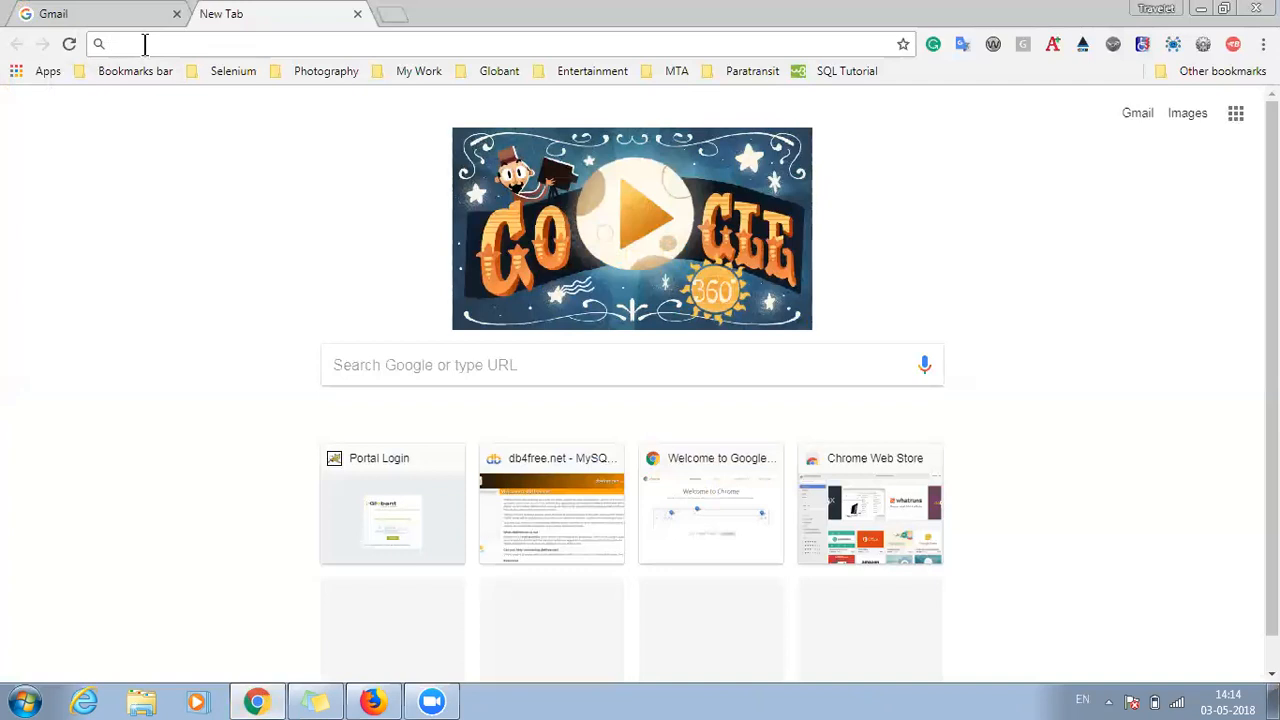
text(db4free.)
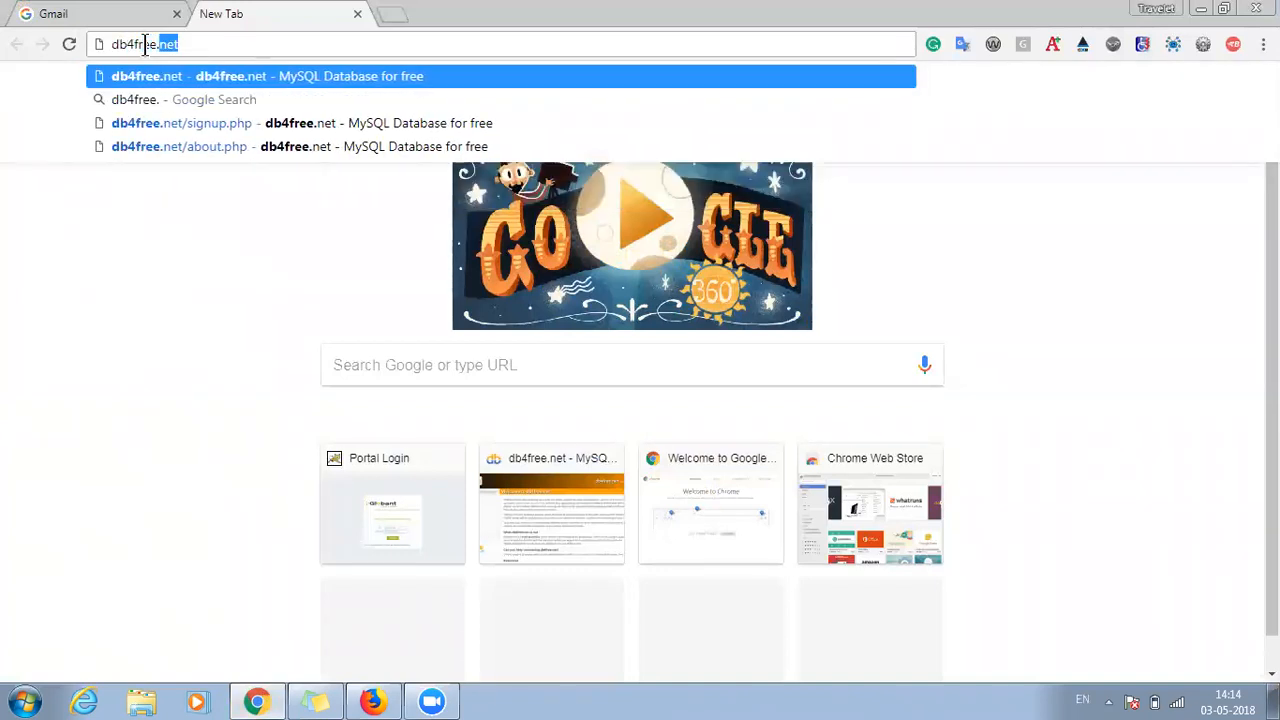
text(net)
key(Return)
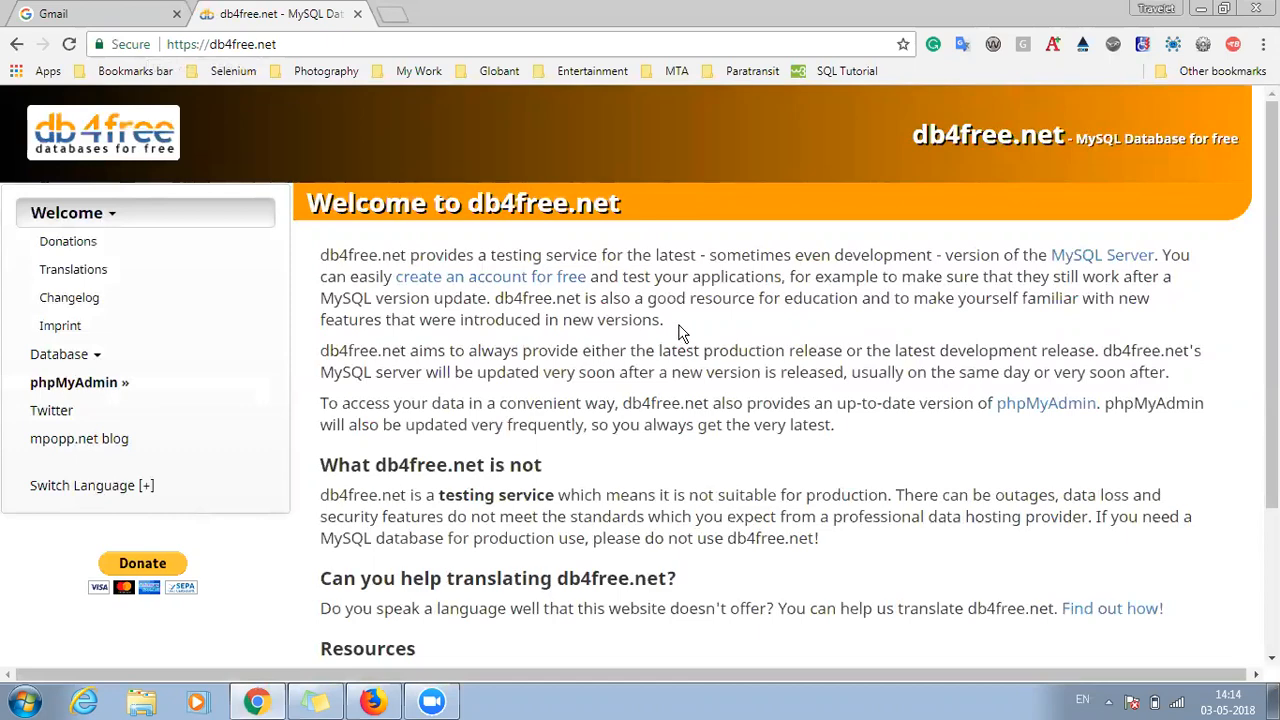
scroll(680, 330, down, 1)
scroll(680, 330, down, 1)
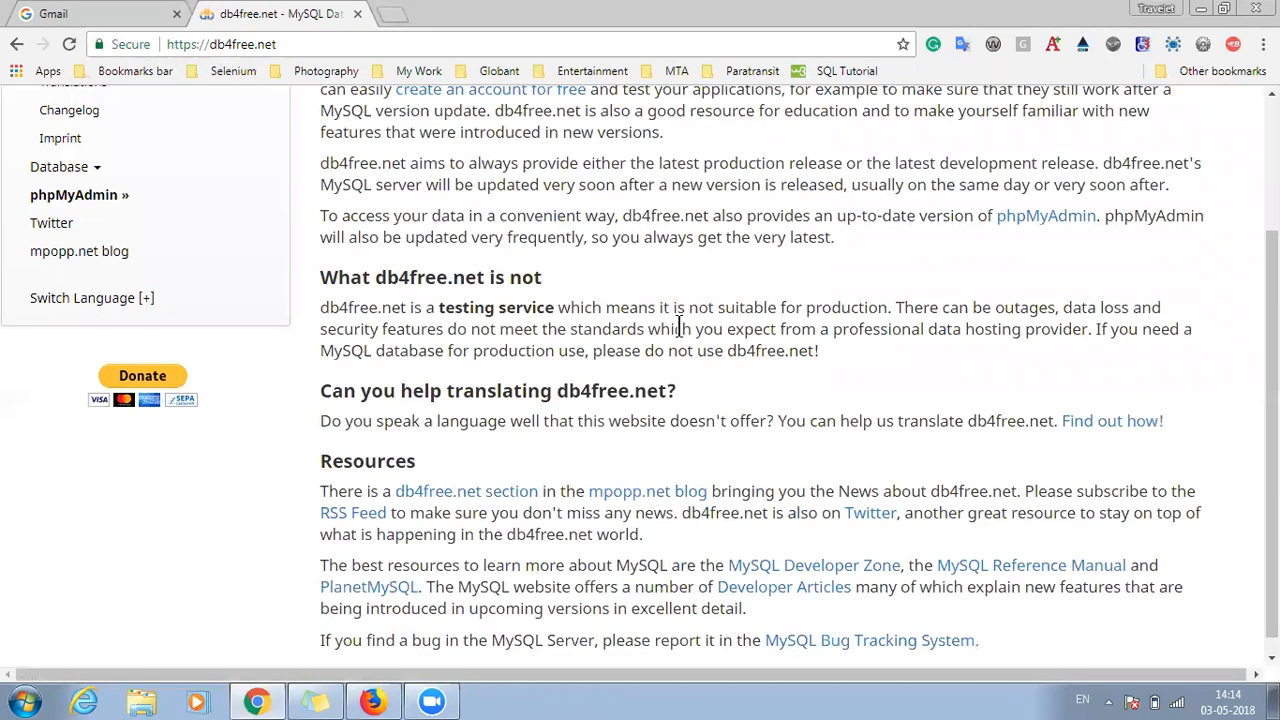
scroll(680, 330, up, 1)
scroll(680, 330, up, 1)
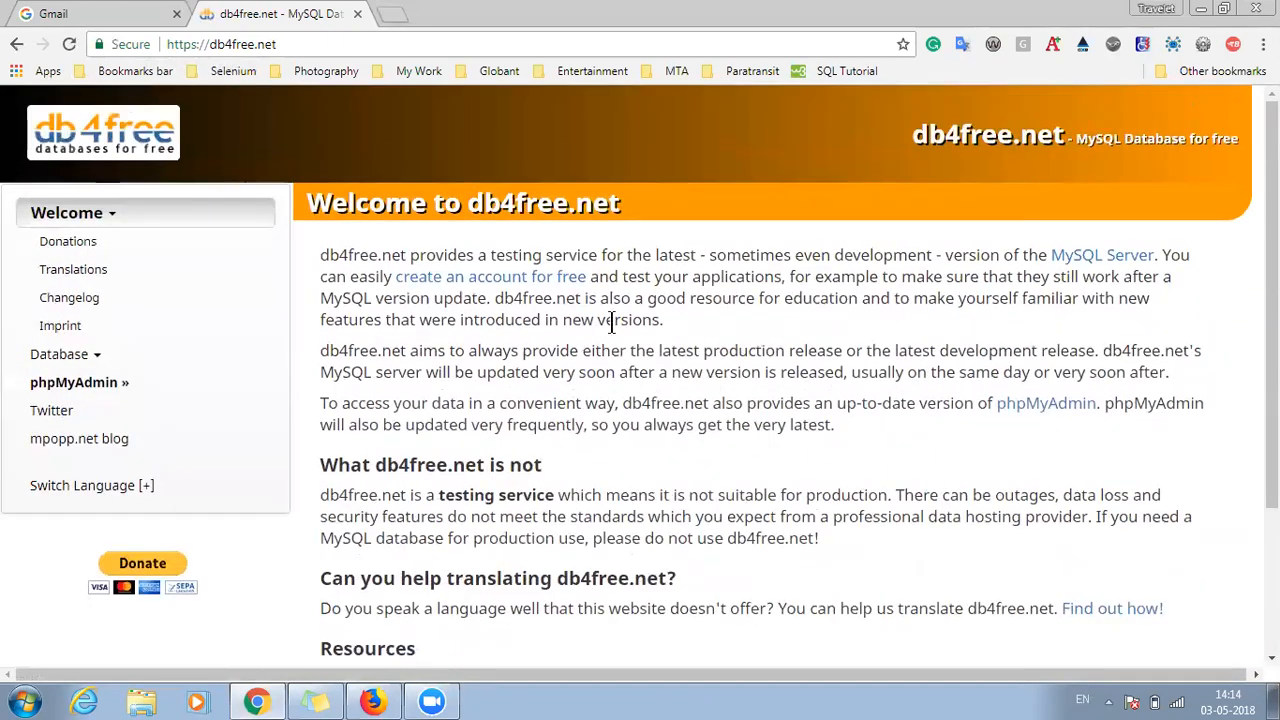
Step: Open the Database section and go to the account Signup page
click(96, 363)
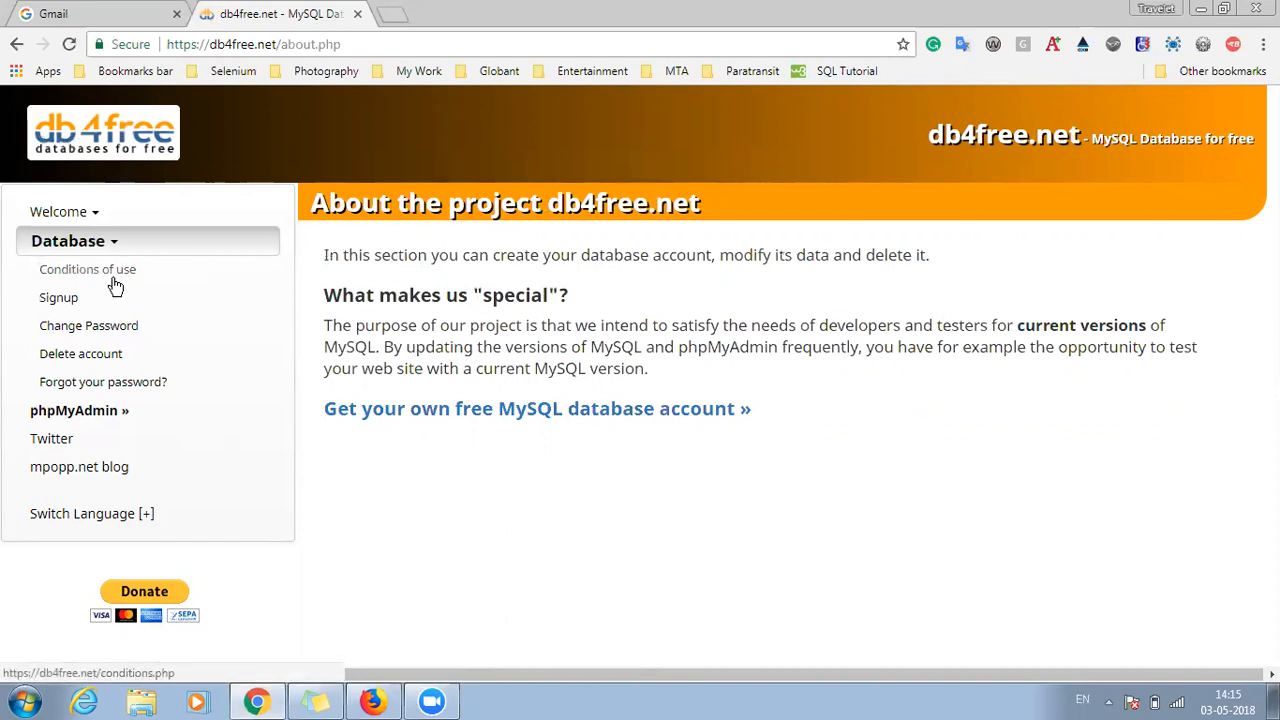
click(60, 300)
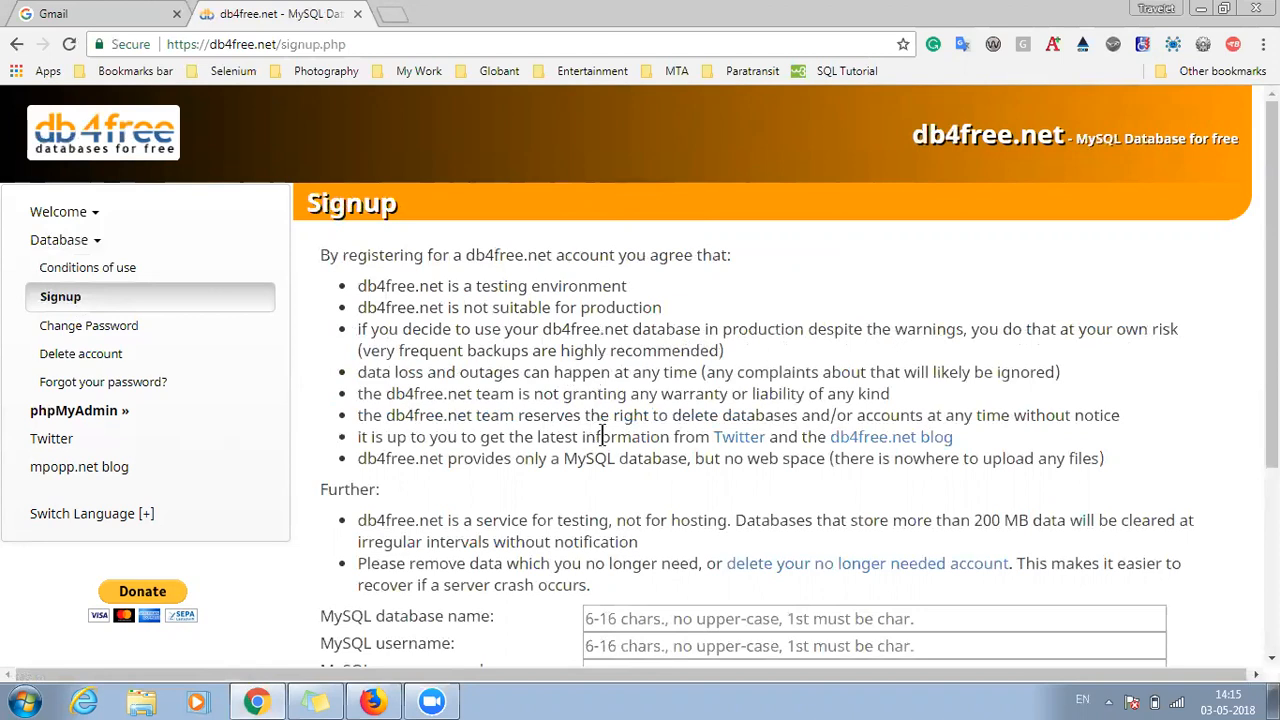
scroll(601, 436, down, 1)
scroll(601, 438, down, 1)
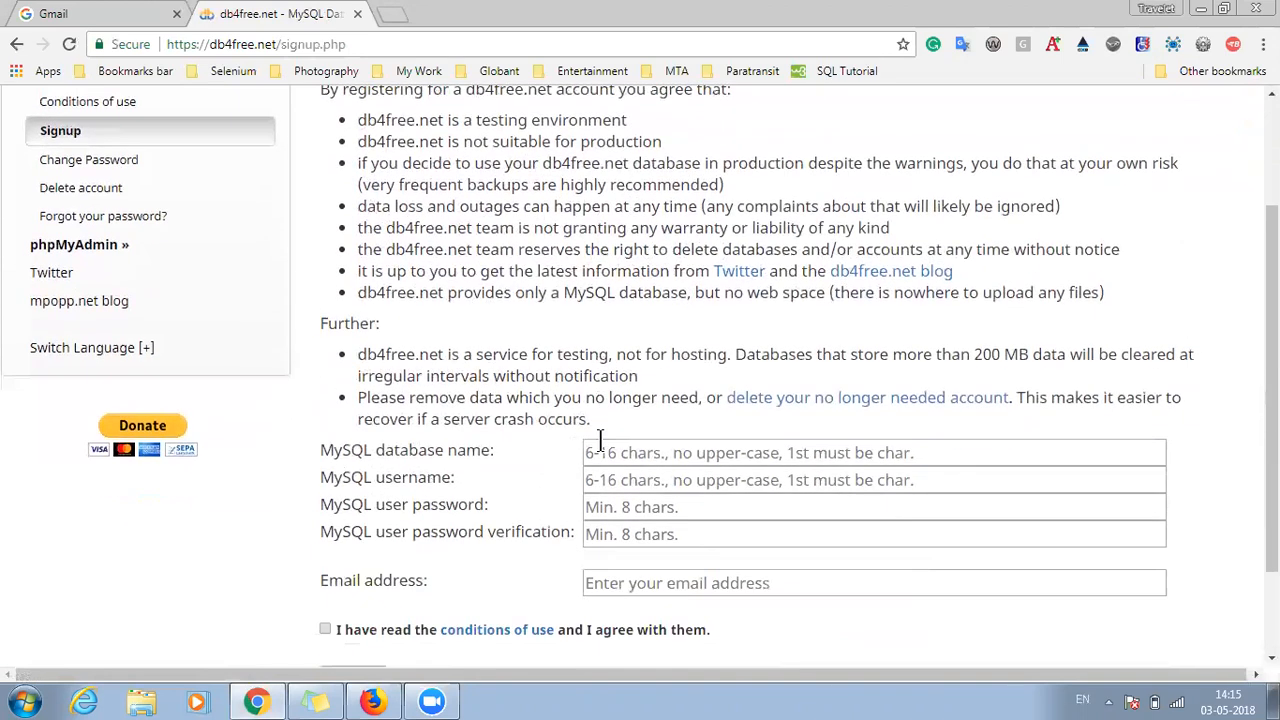
scroll(601, 438, down, 1)
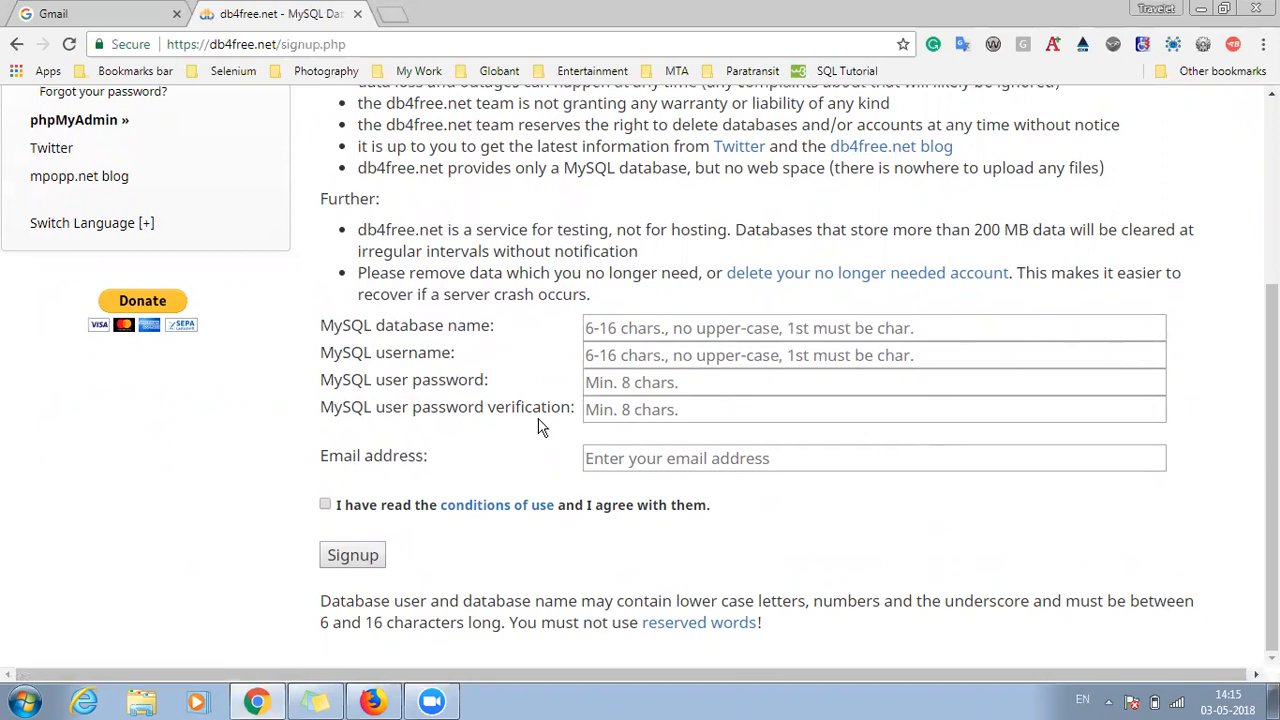
Step: Enter database name TestDB, username, password twice and email, and accept the conditions of use
click(605, 328)
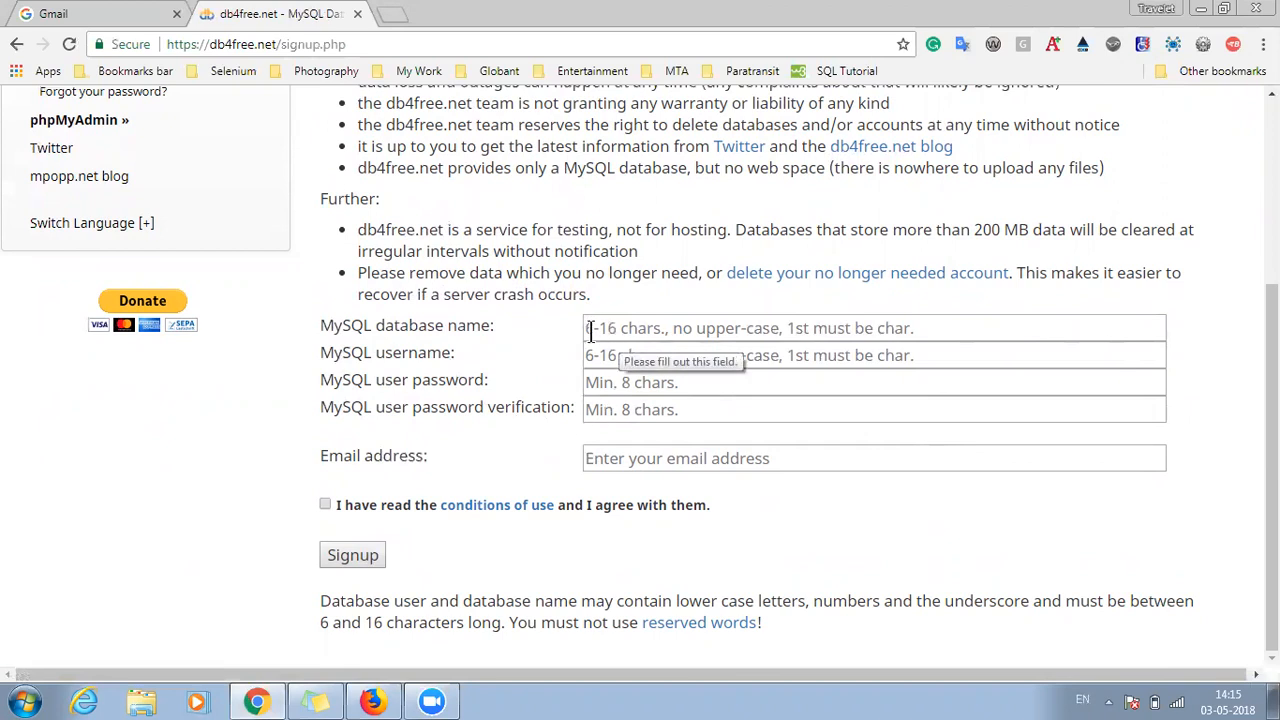
click(595, 331)
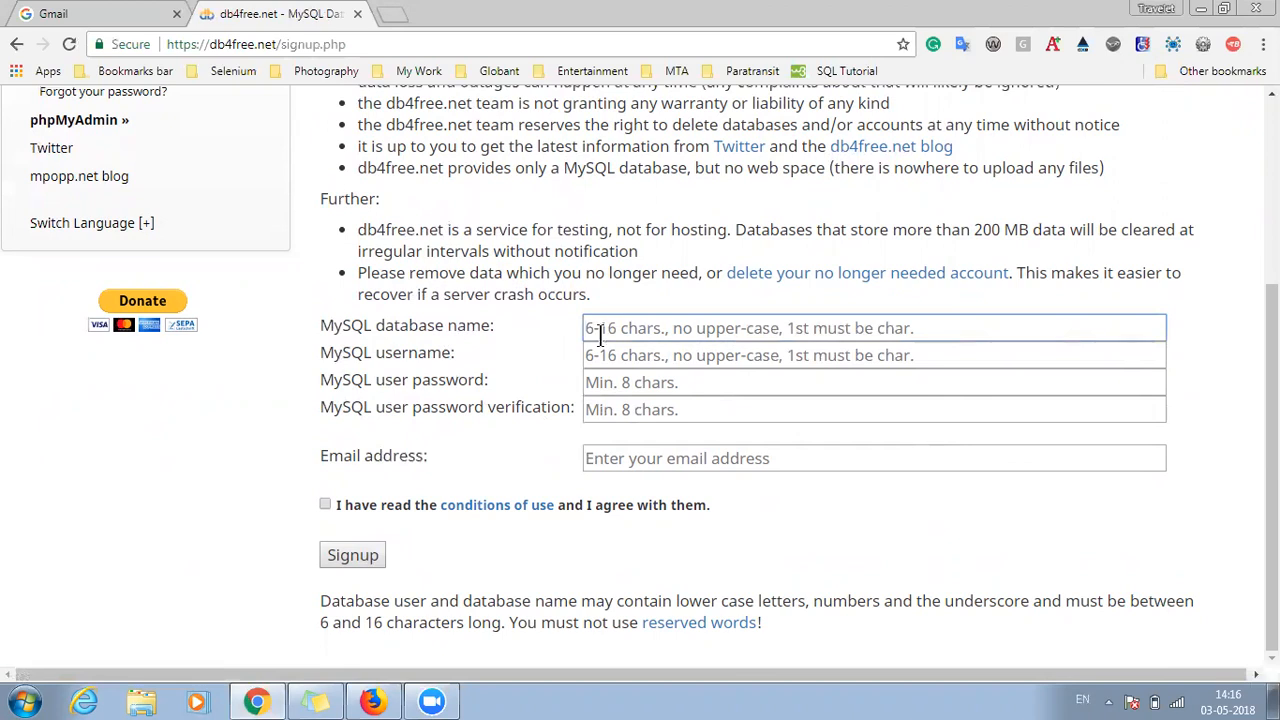
text(TestDb)
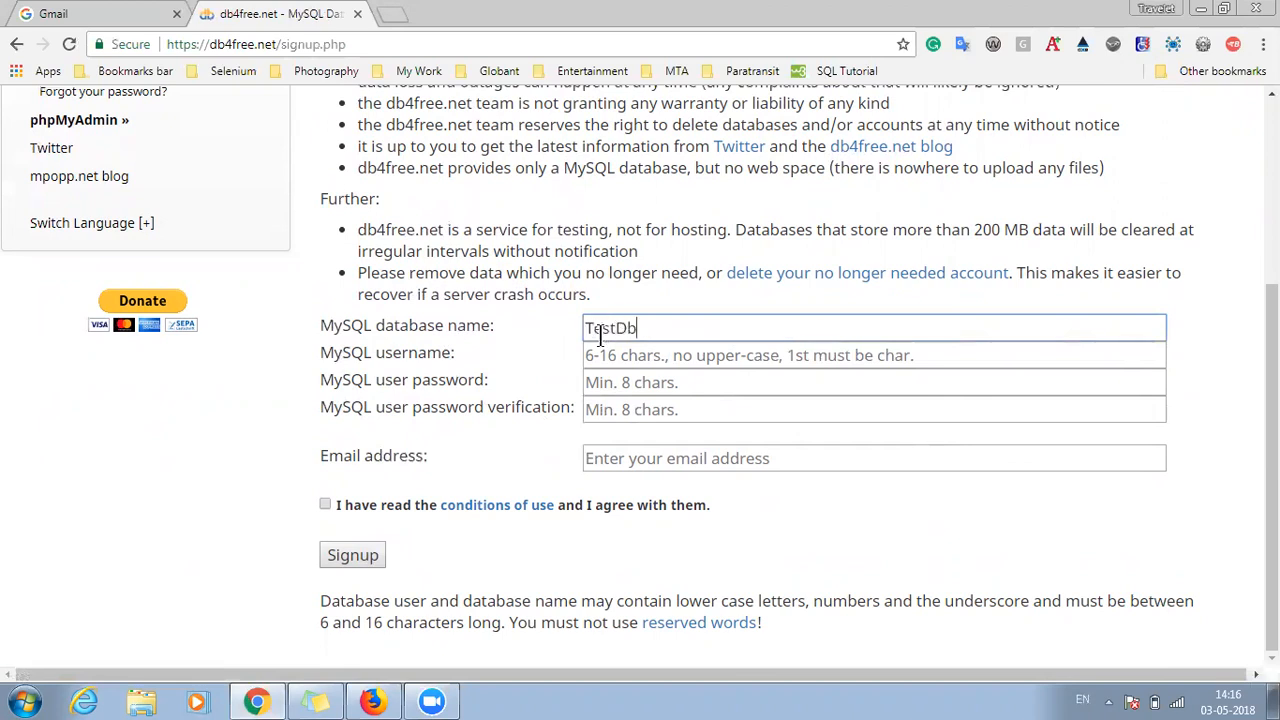
text(B)
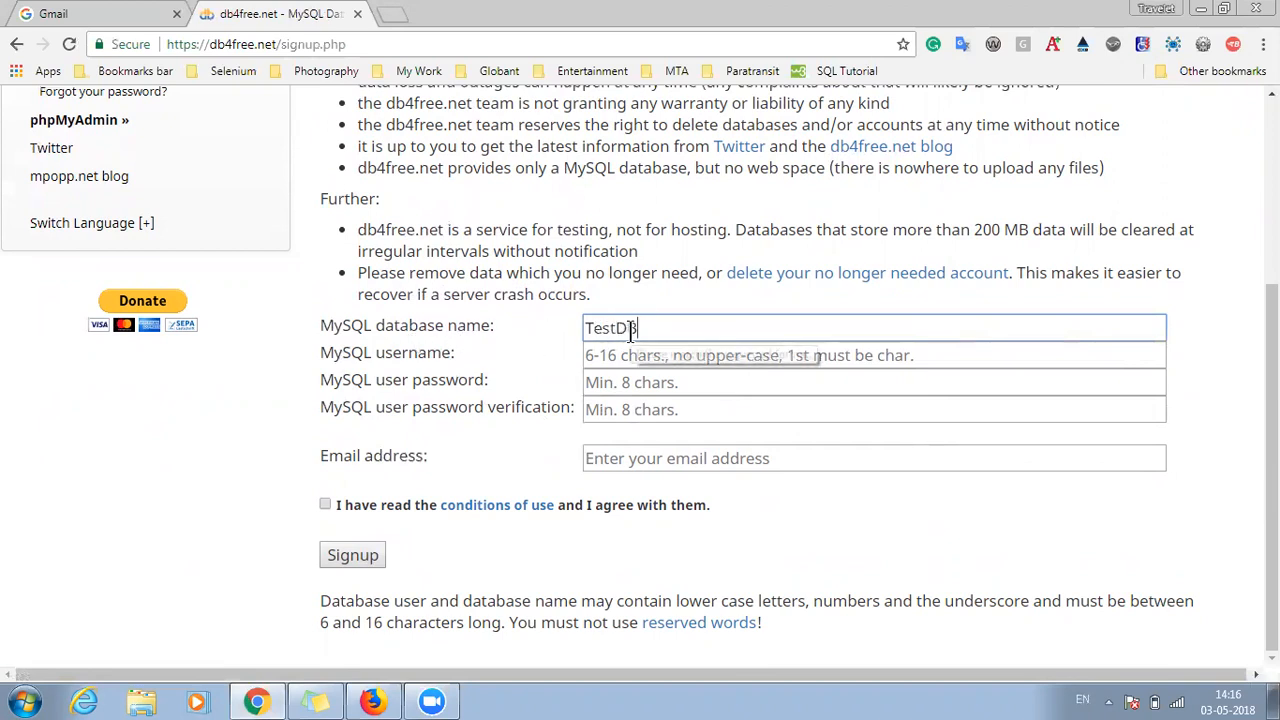
click(633, 355)
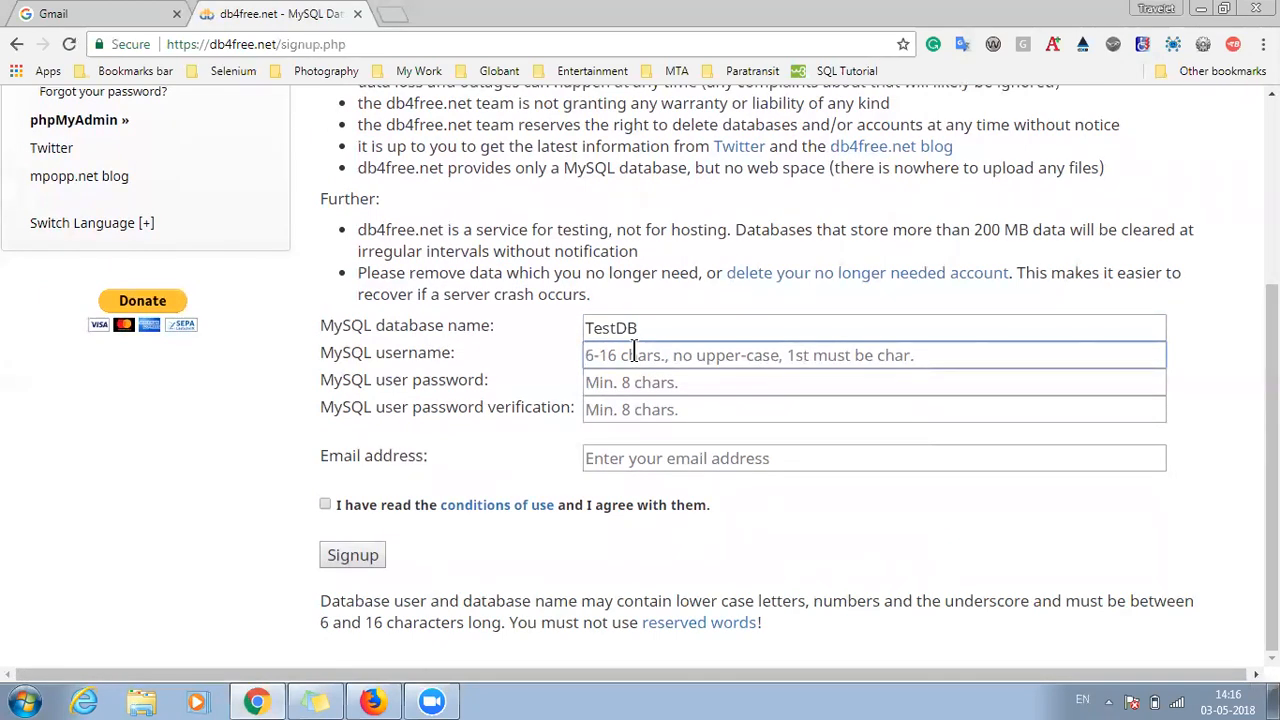
text(tony)
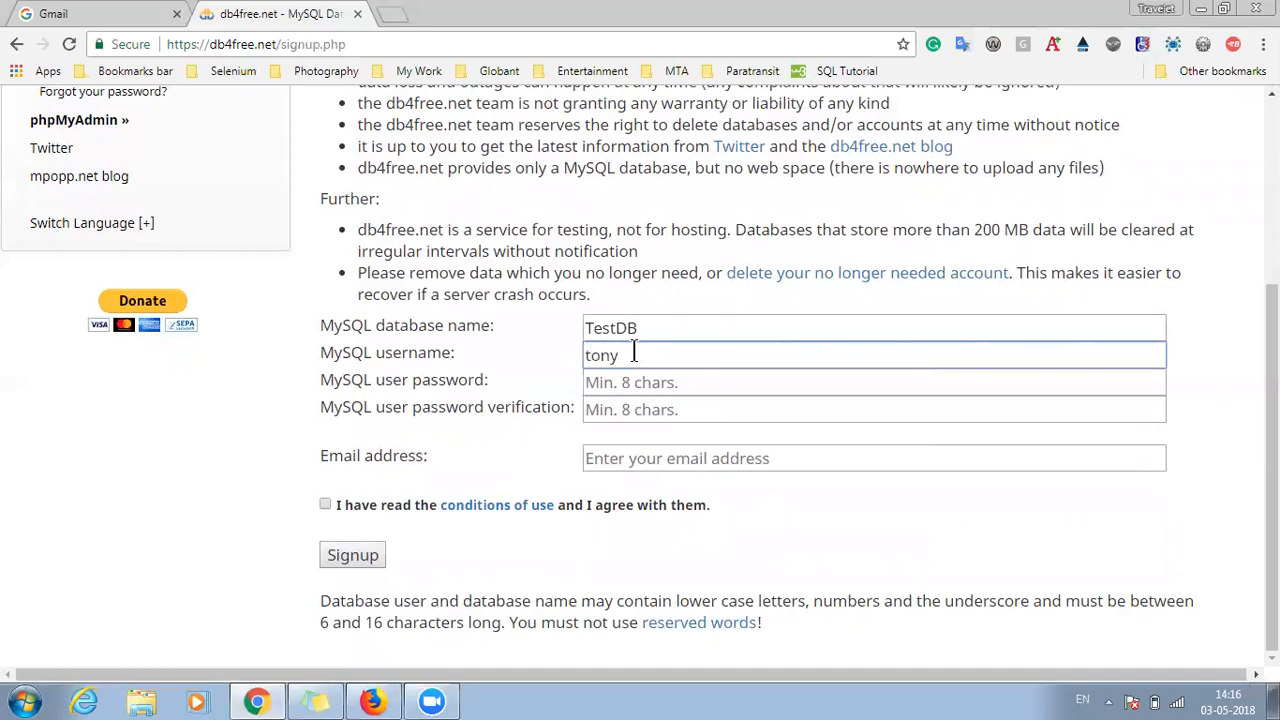
text(1234)
click(620, 382)
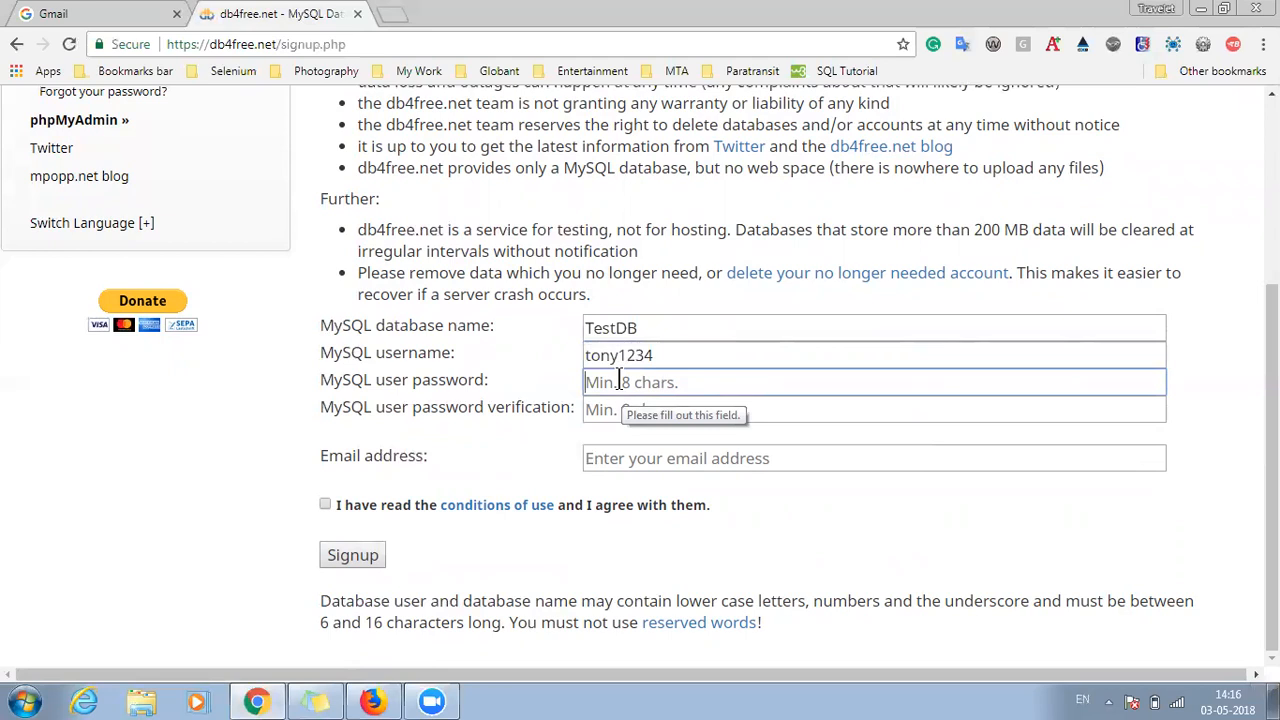
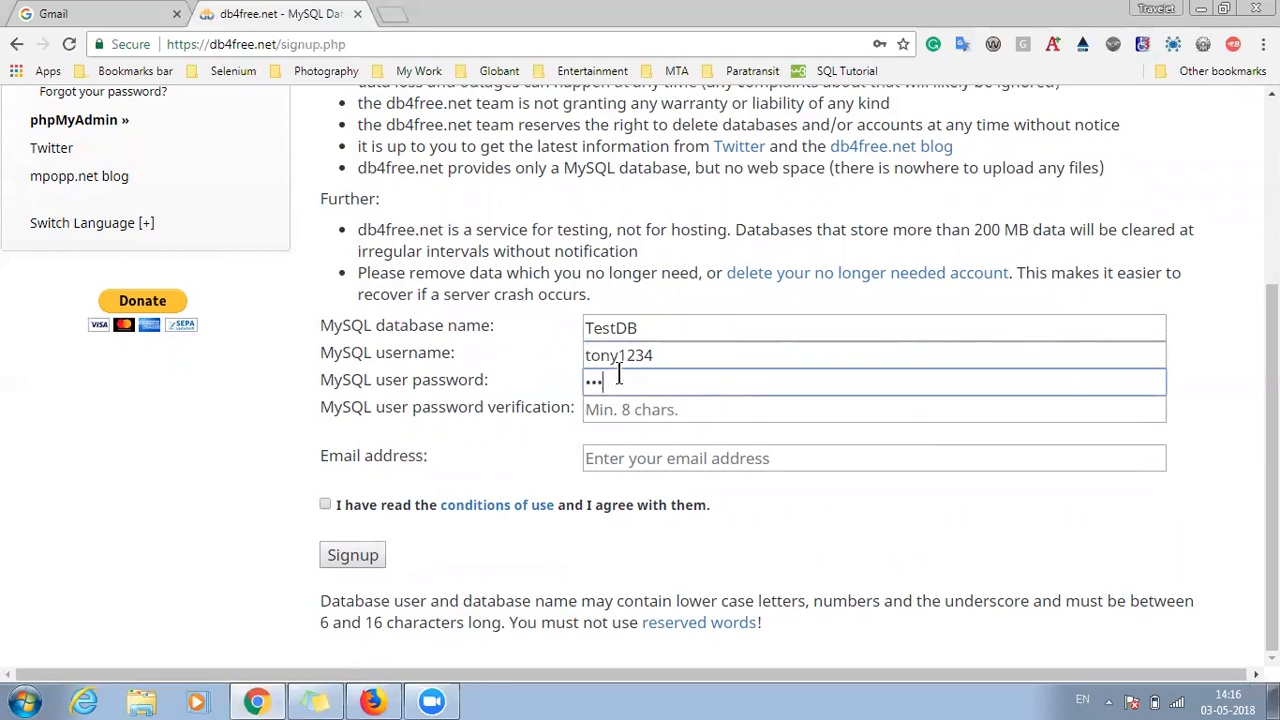
click(618, 409)
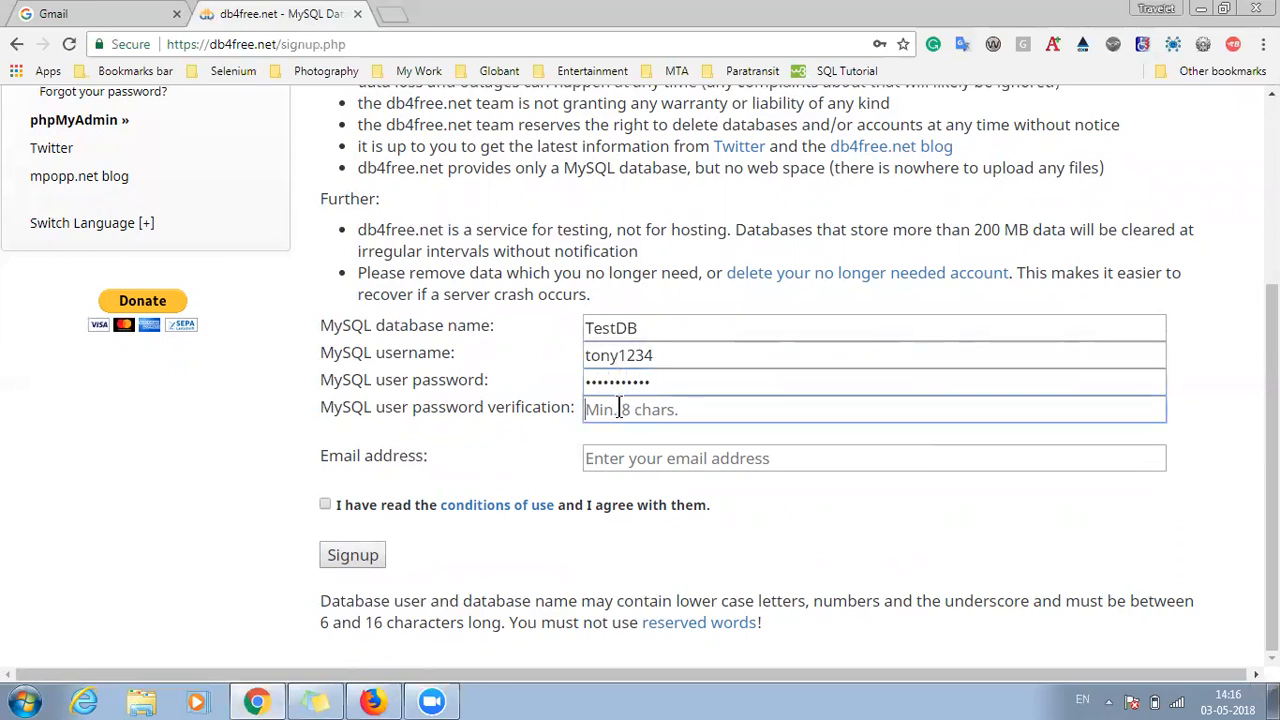
click(619, 457)
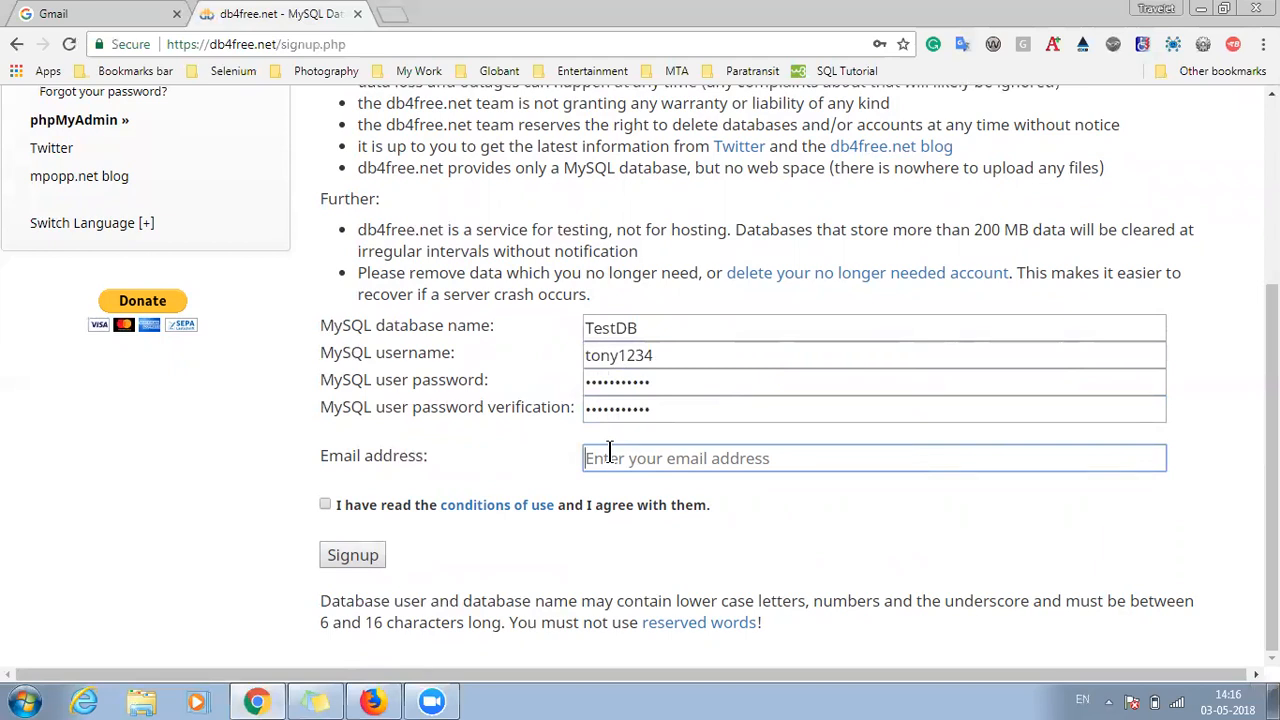
click(326, 506)
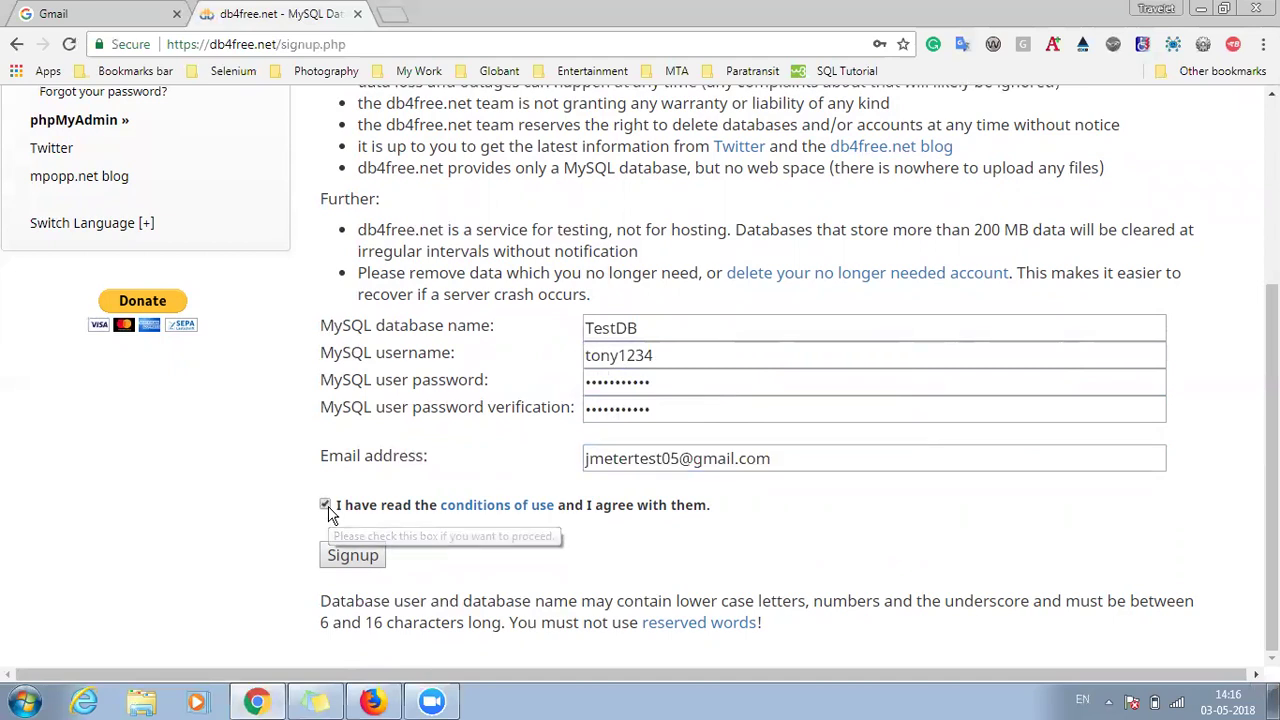
Step: Submit the signup, then resubmit with the database name changed to lowercase testdb
click(350, 558)
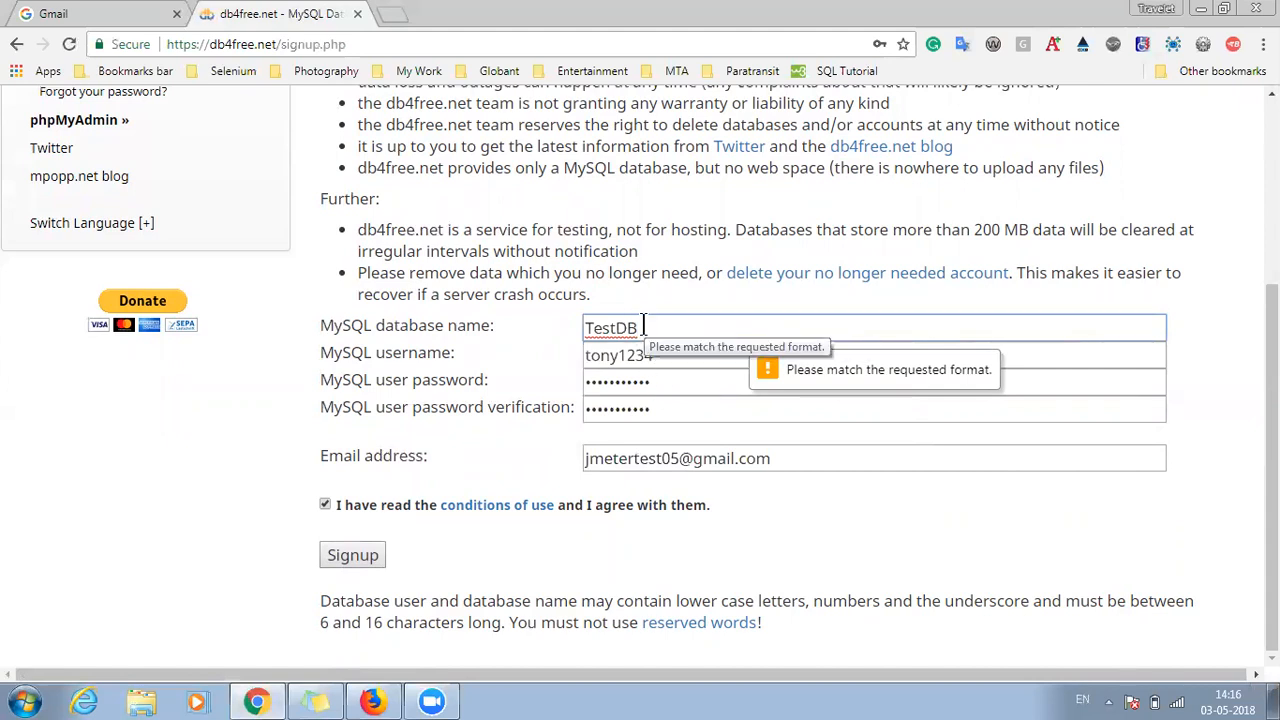
key(BackSpace)
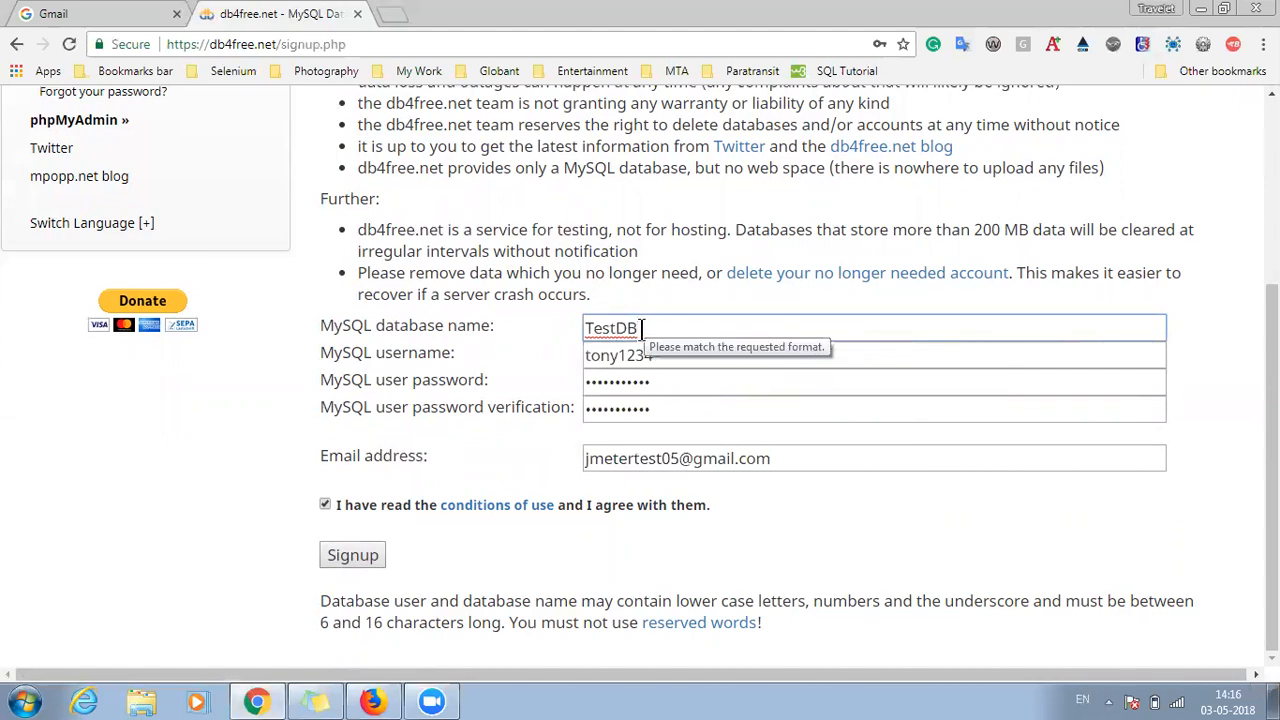
key(BackSpace)
key(BackSpace)
key(BackSpace)
key(BackSpace)
key(Return)
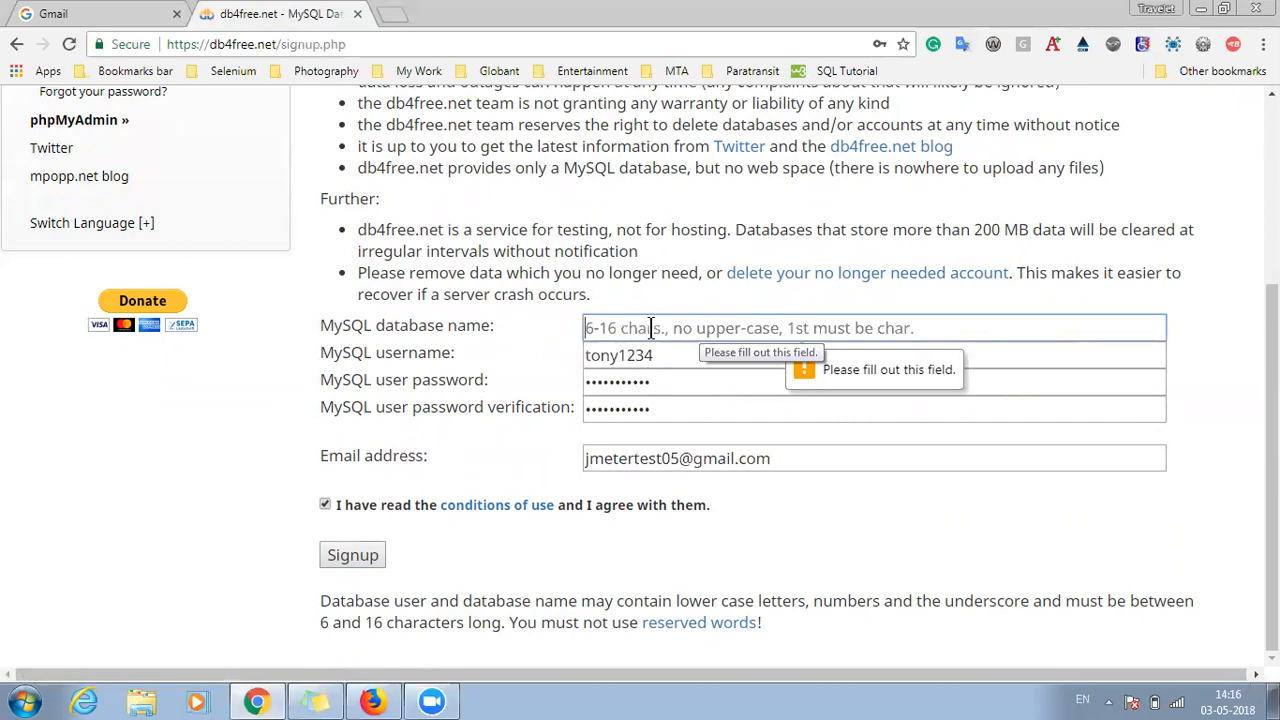
text(t)
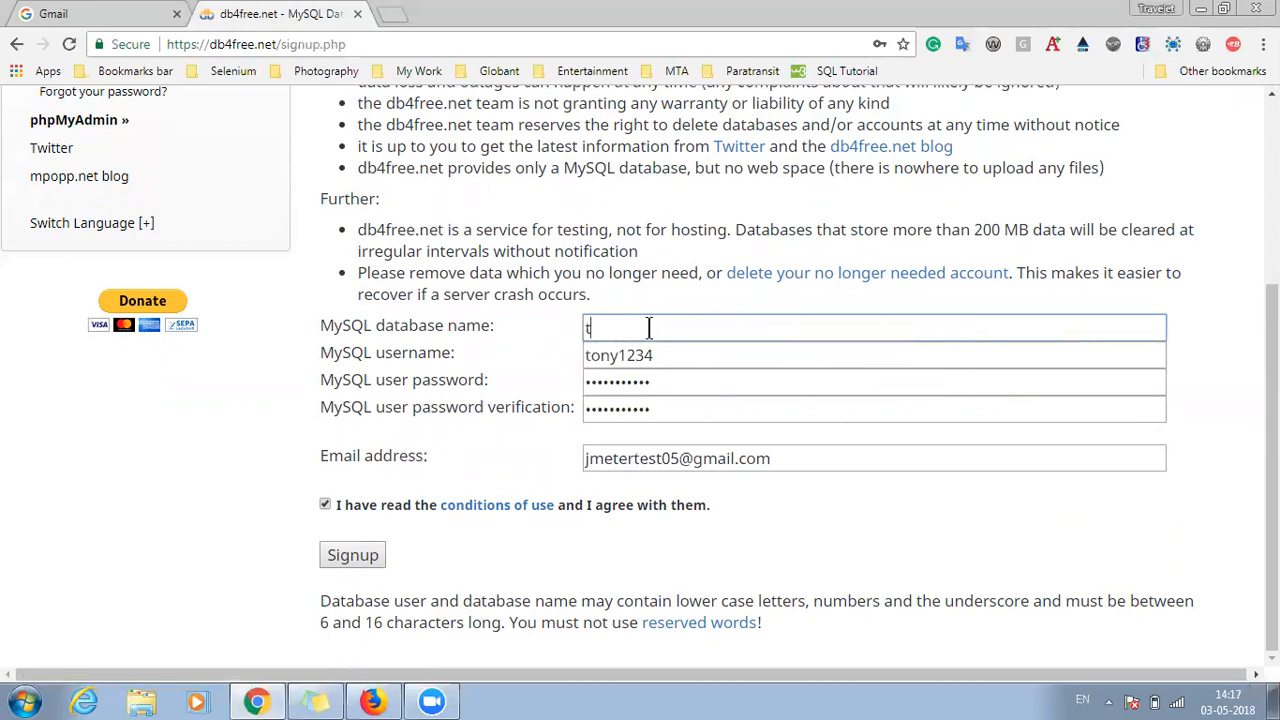
text(estdb)
click(361, 558)
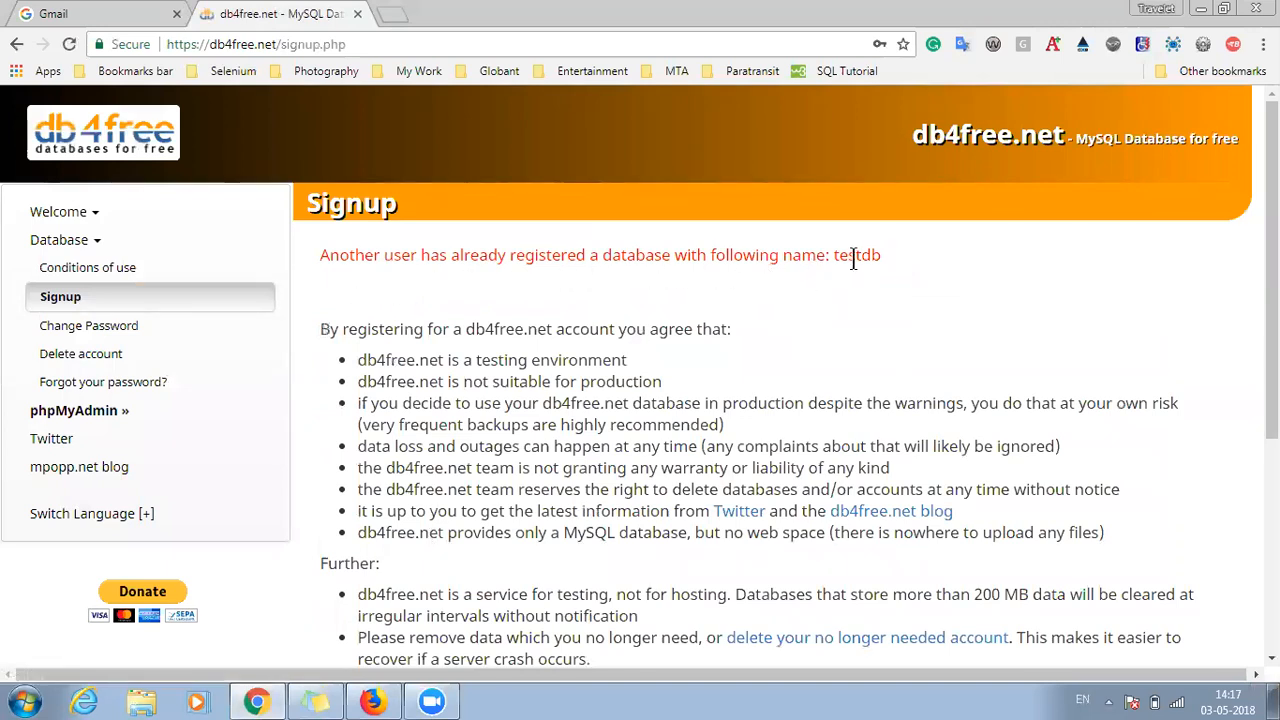
scroll(875, 265, down, 2)
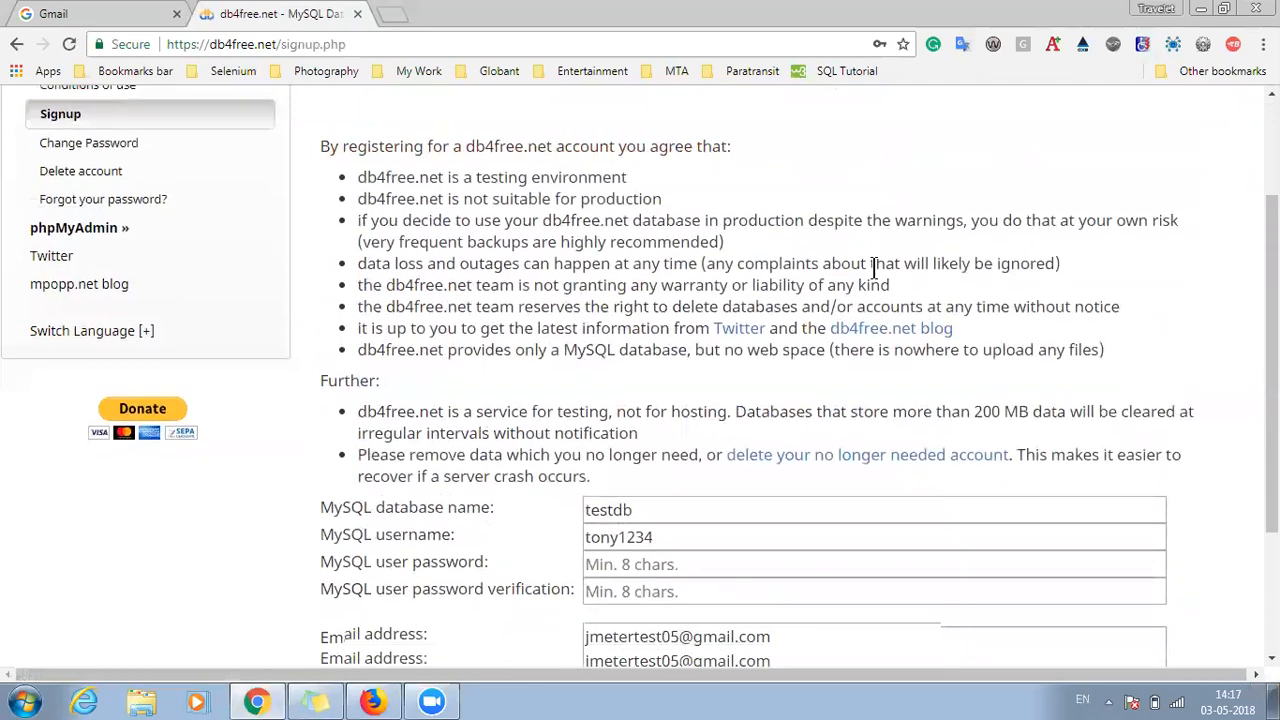
scroll(875, 268, down, 2)
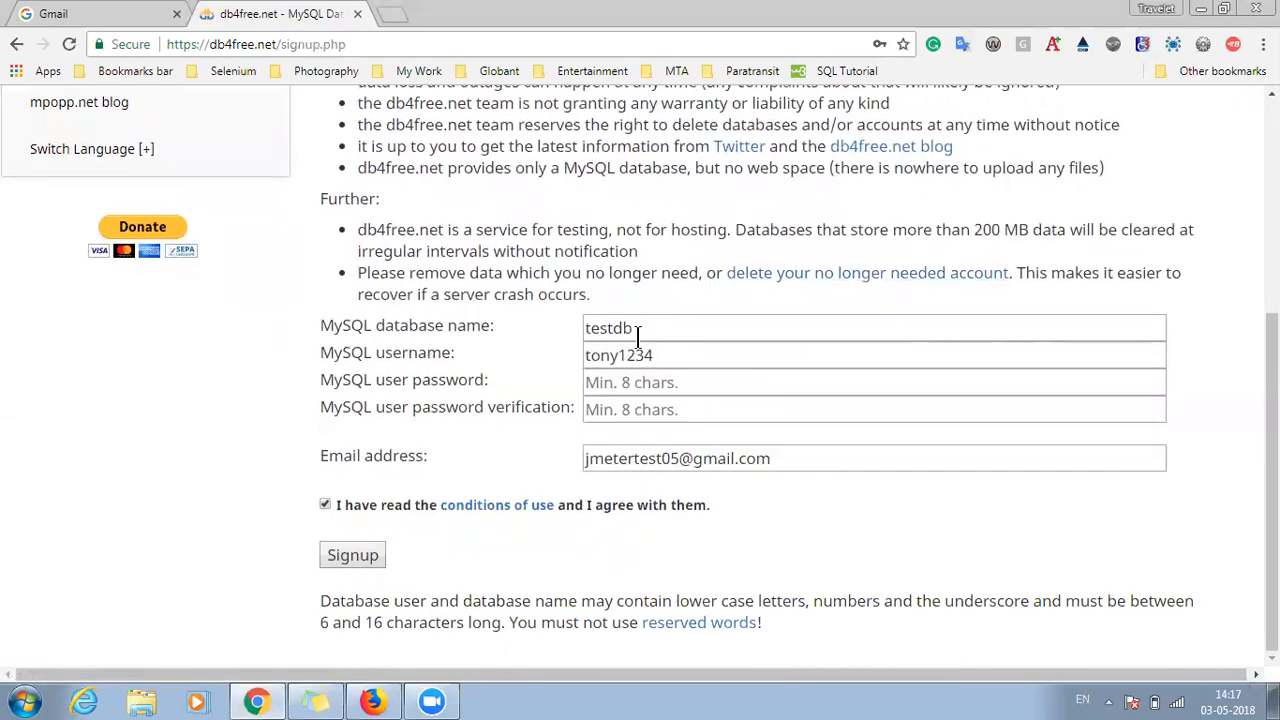
Step: Replace the database name with avengers12345, re-enter both passwords and submit the registration
drag(641, 329, 584, 328)
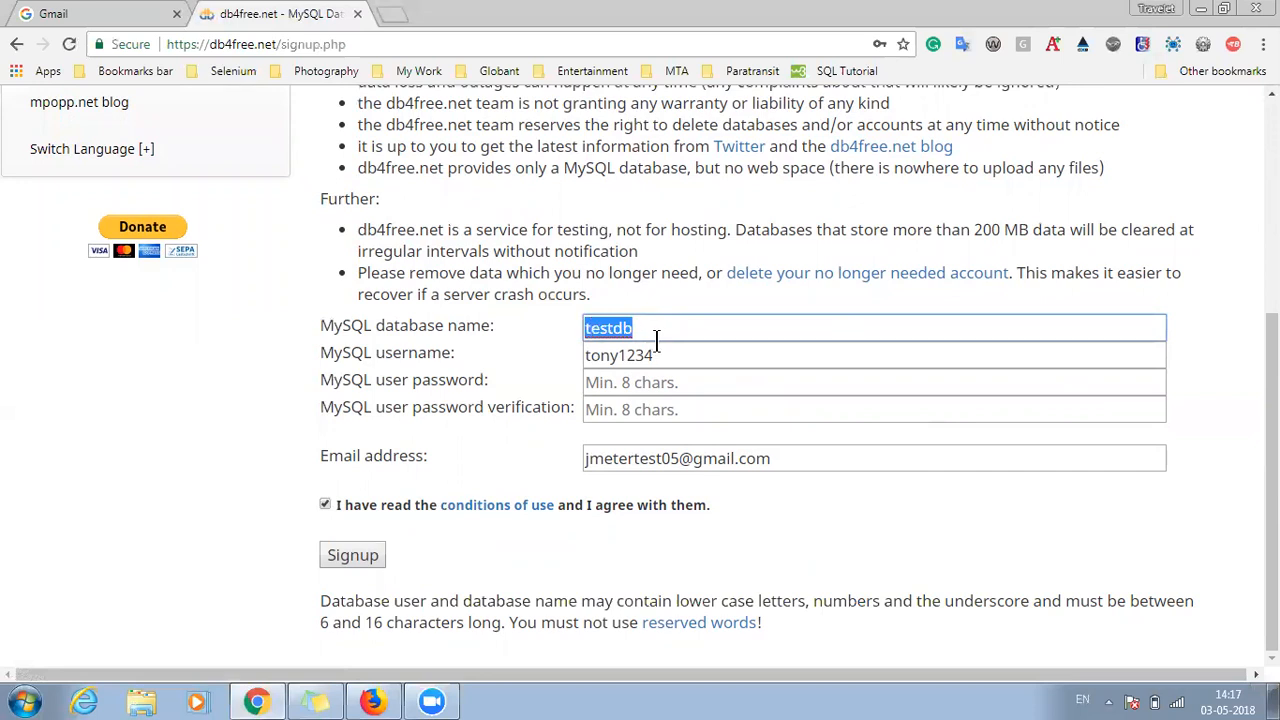
text(Jmet)
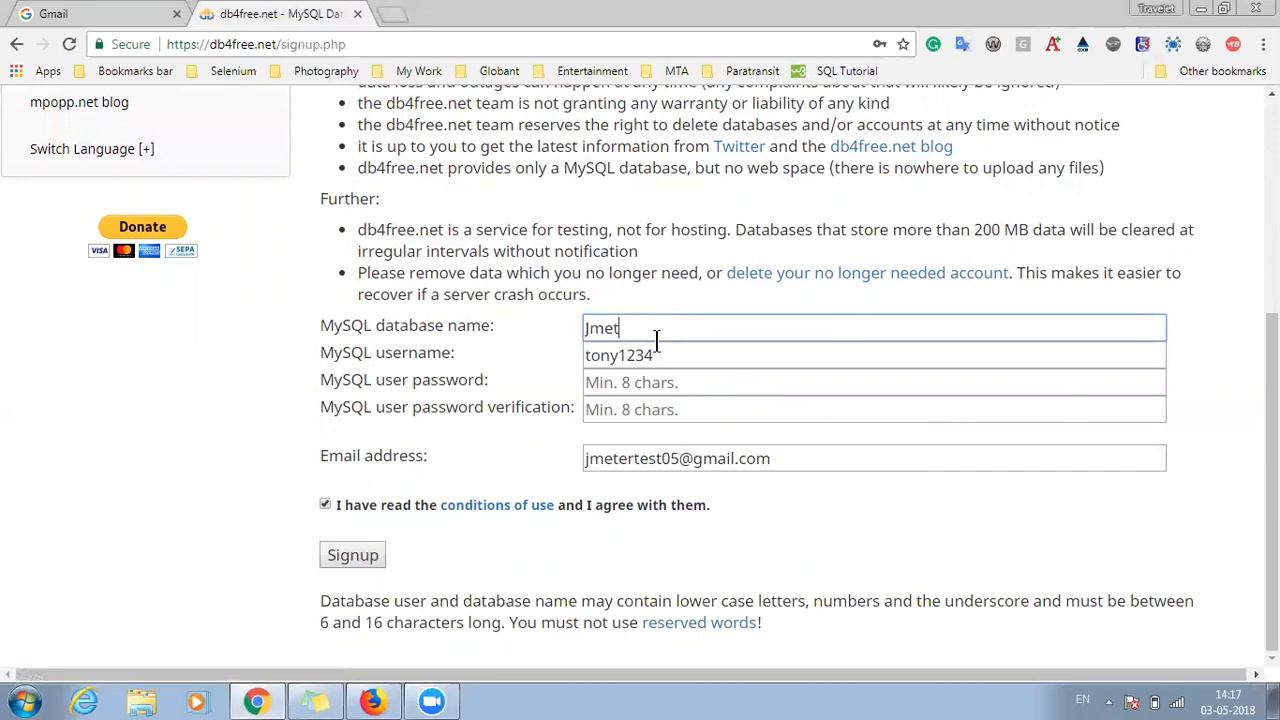
text(er)
key(BackSpace)
key(BackSpace)
key(BackSpace)
key(BackSpace)
key(BackSpace)
key(BackSpace)
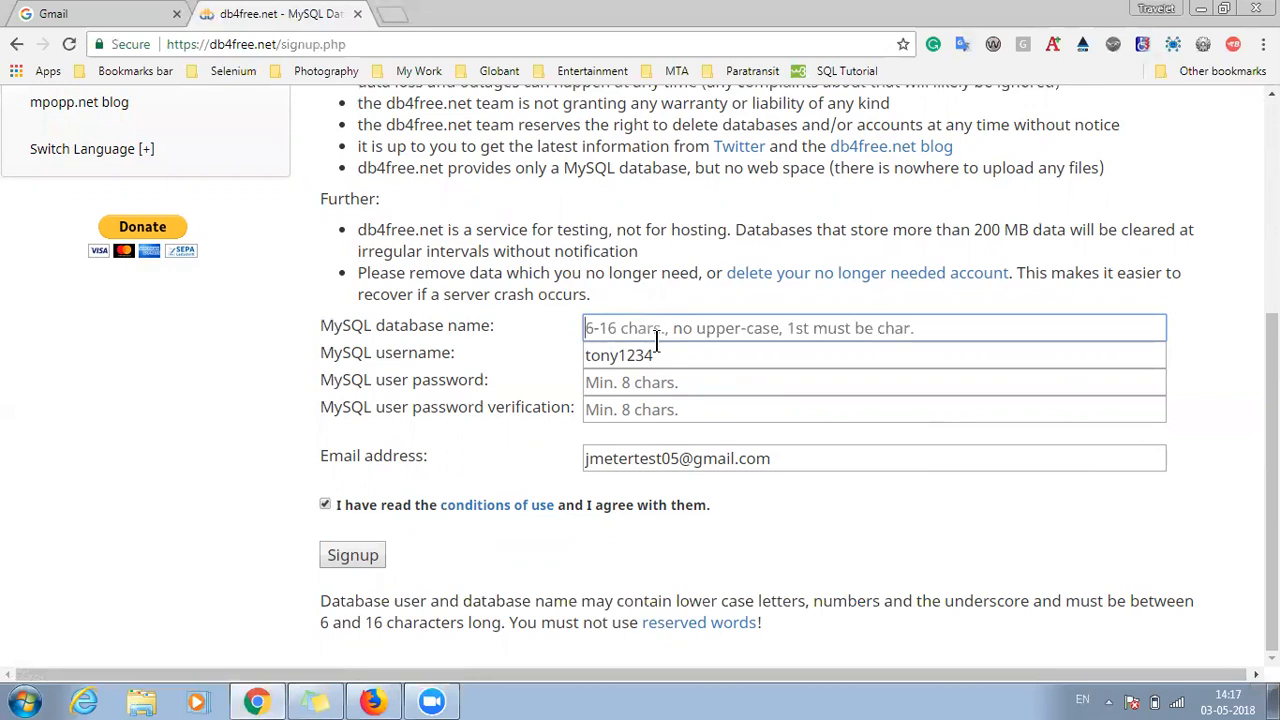
text(aven)
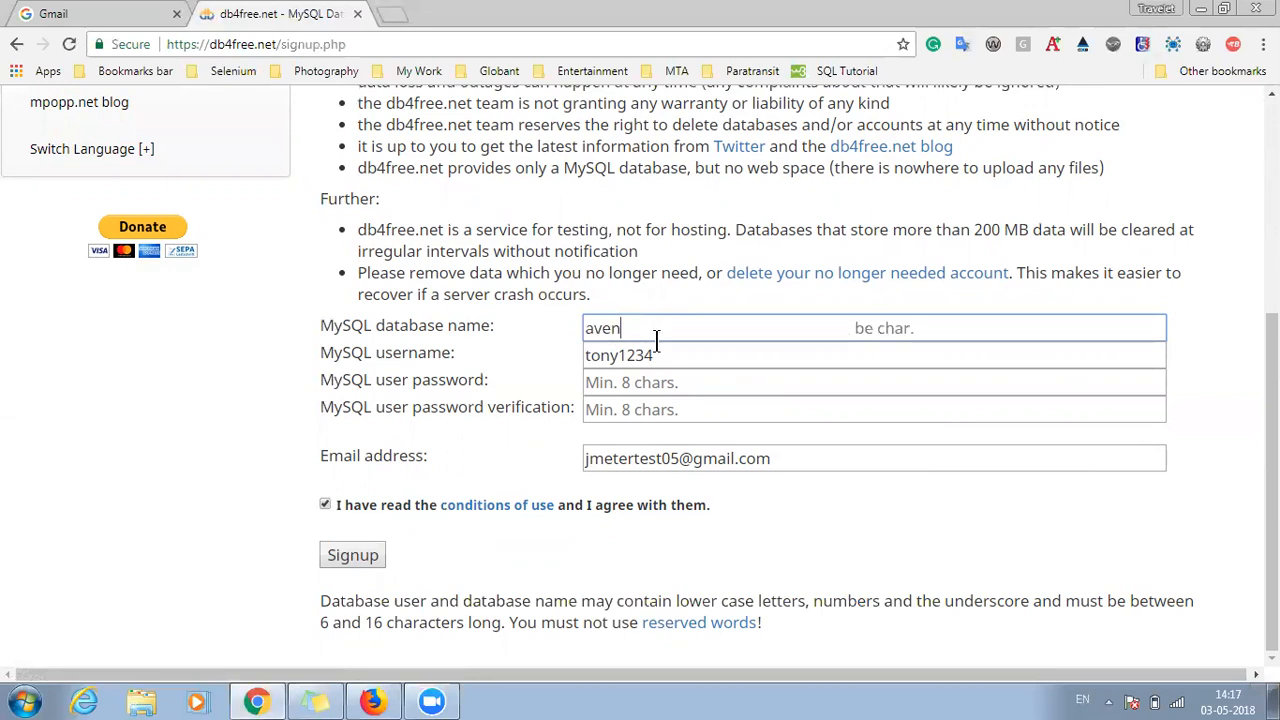
text(gers)
text(12345)
click(641, 383)
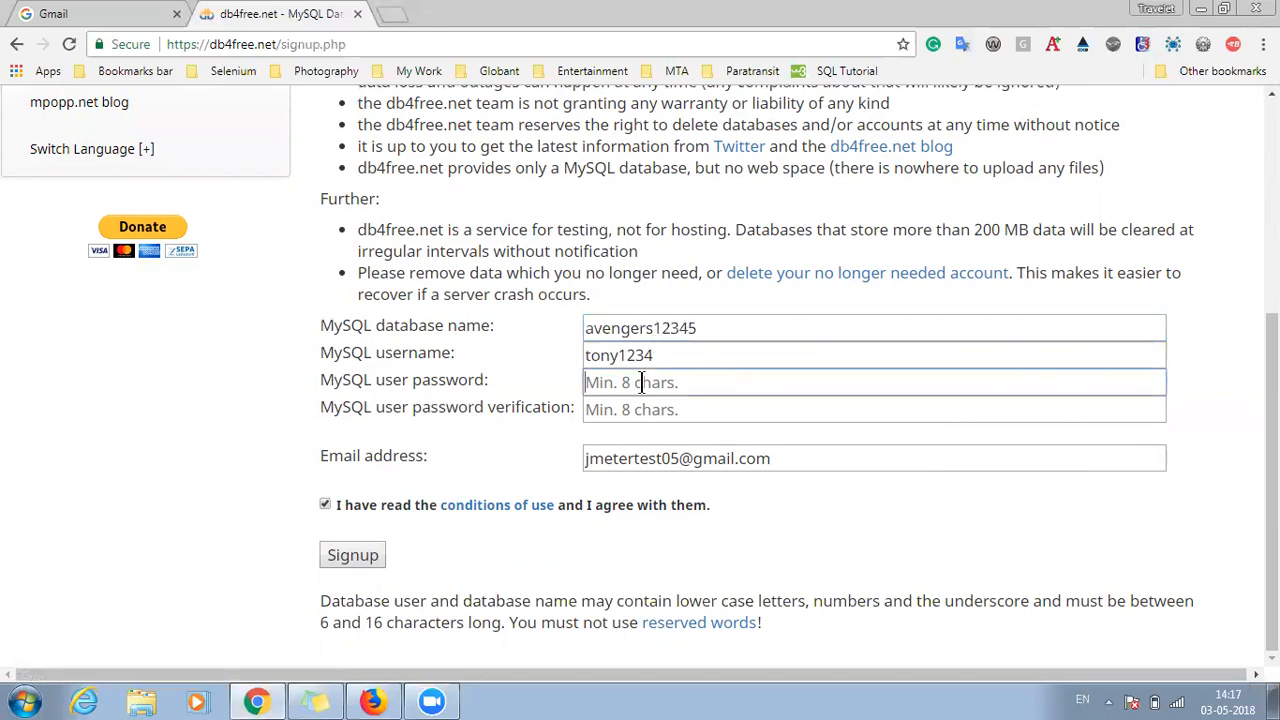
text(t)
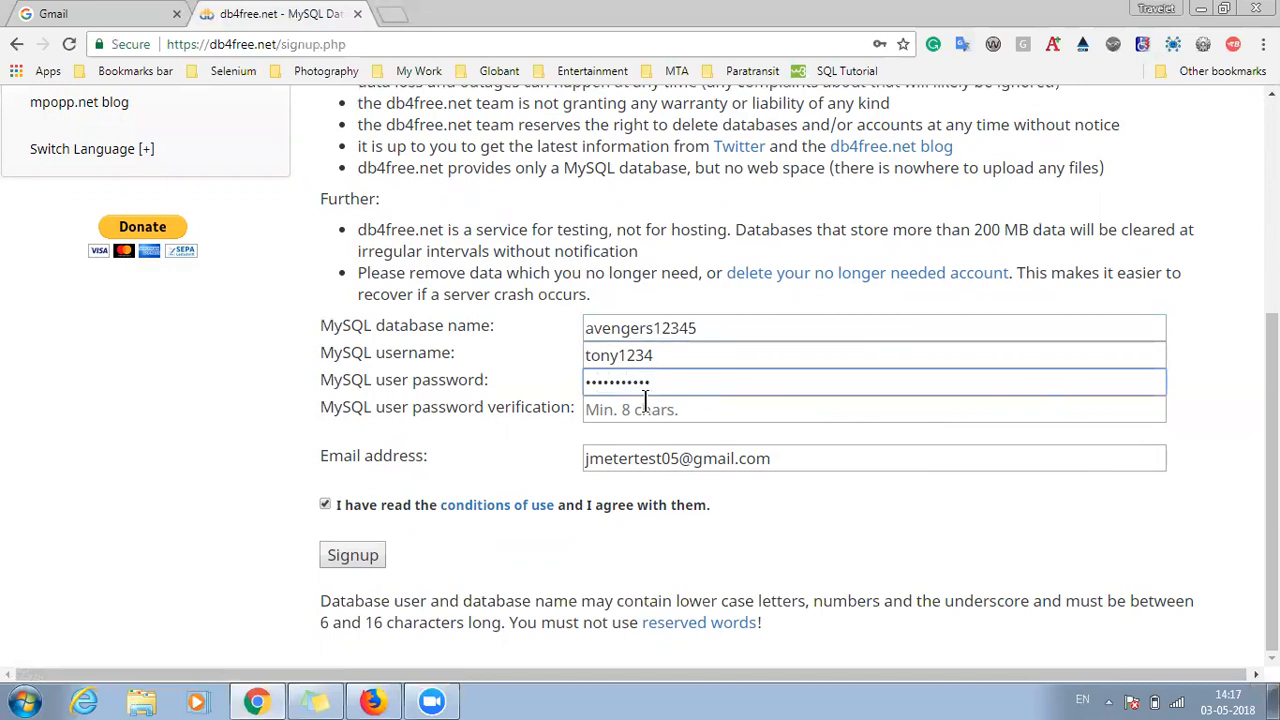
click(645, 411)
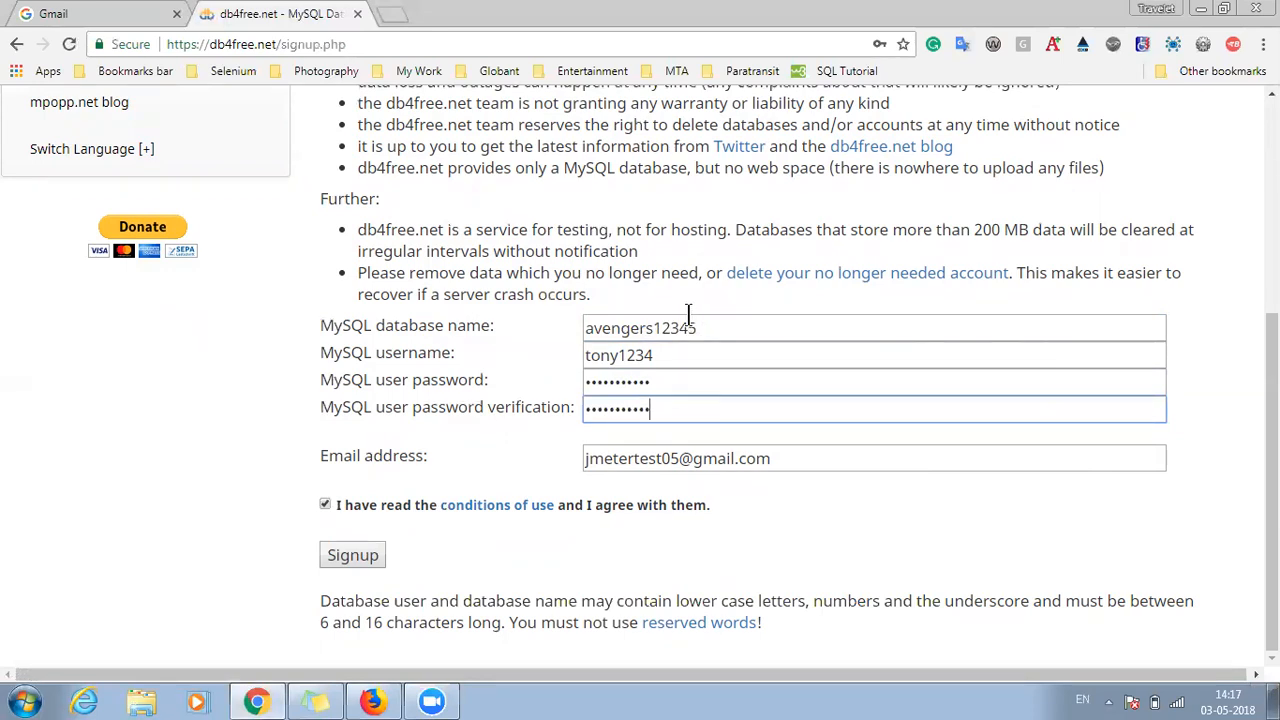
click(356, 558)
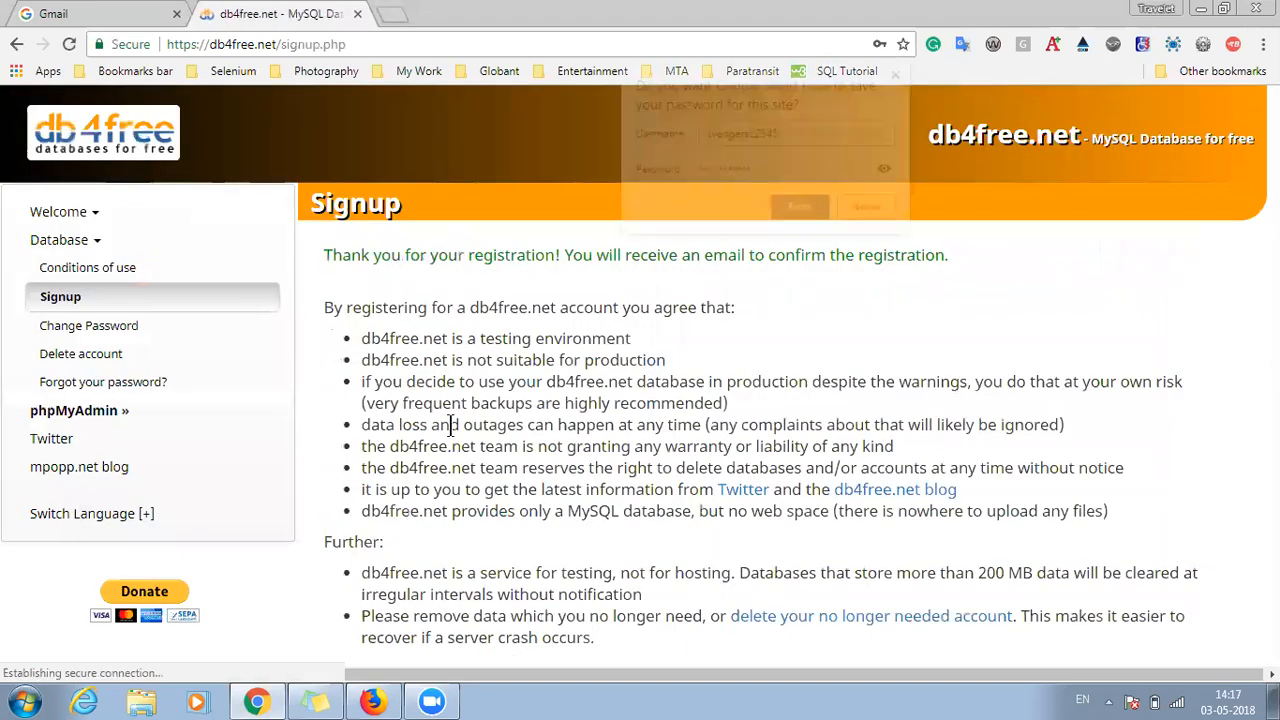
Step: Decline Chrome's offer to save the db4free password
click(866, 211)
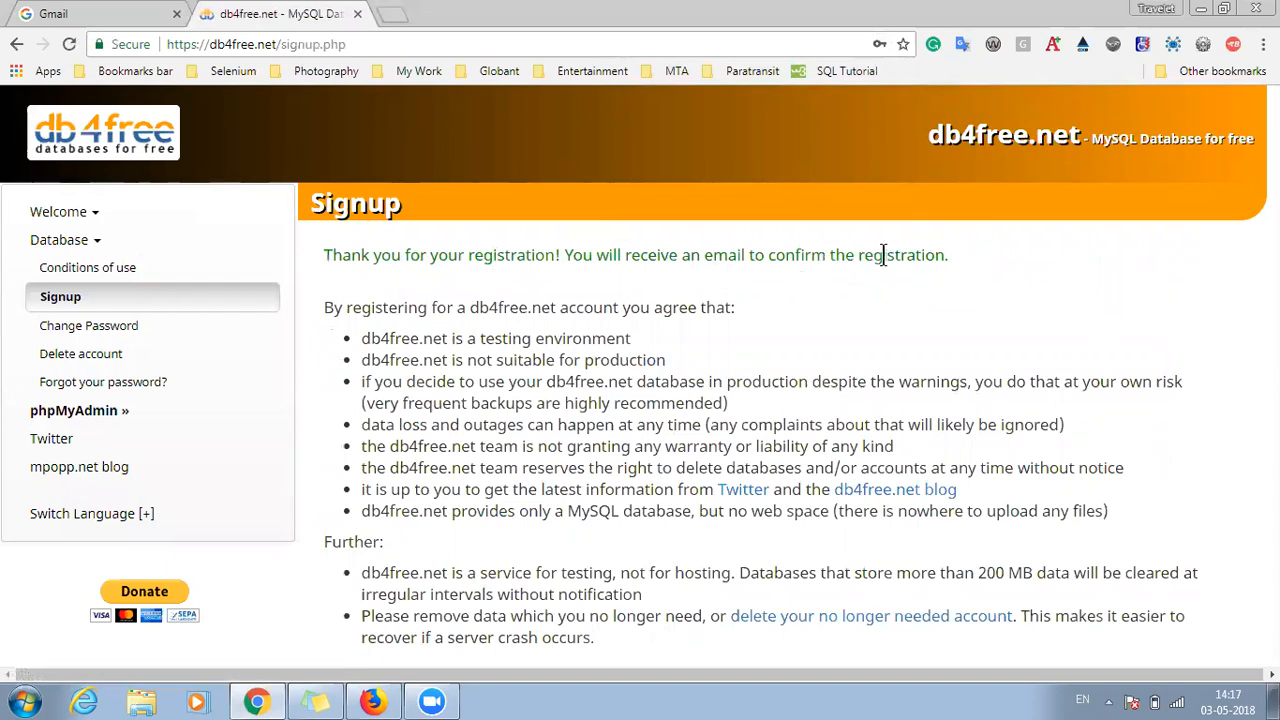
Step: Sign in to Gmail and open the db4free registration email to confirm the account
click(95, 14)
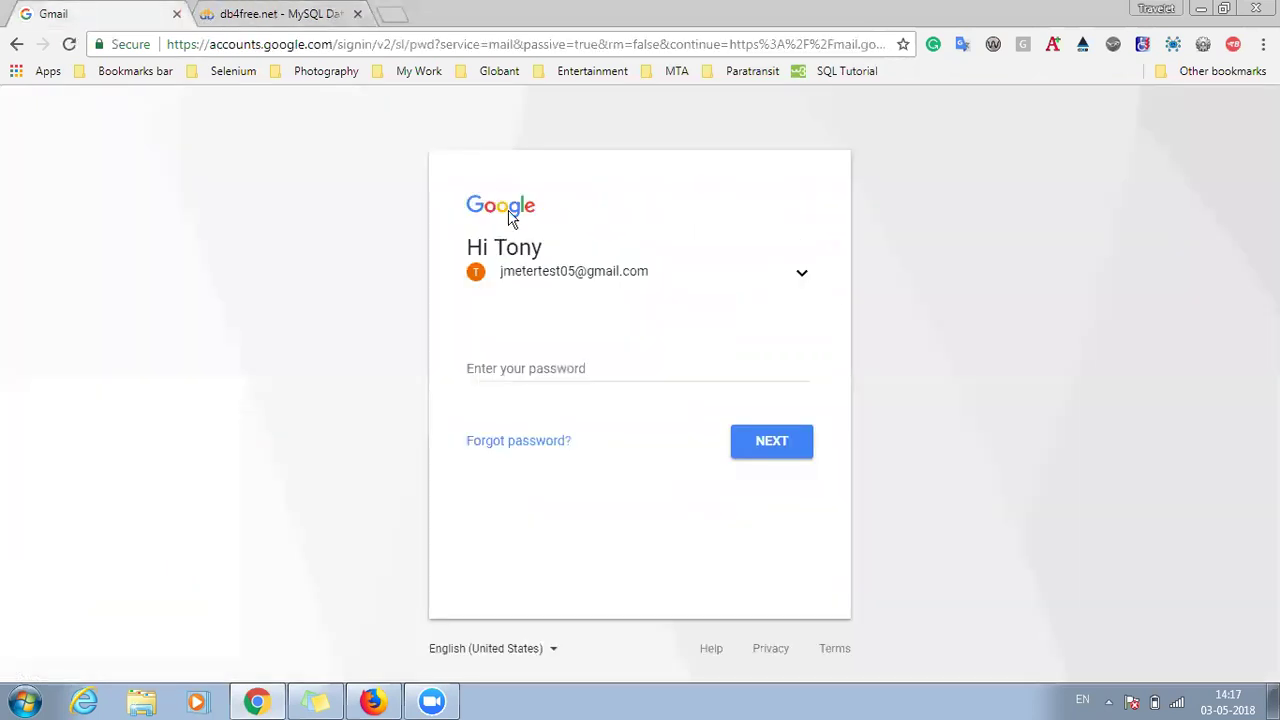
click(502, 364)
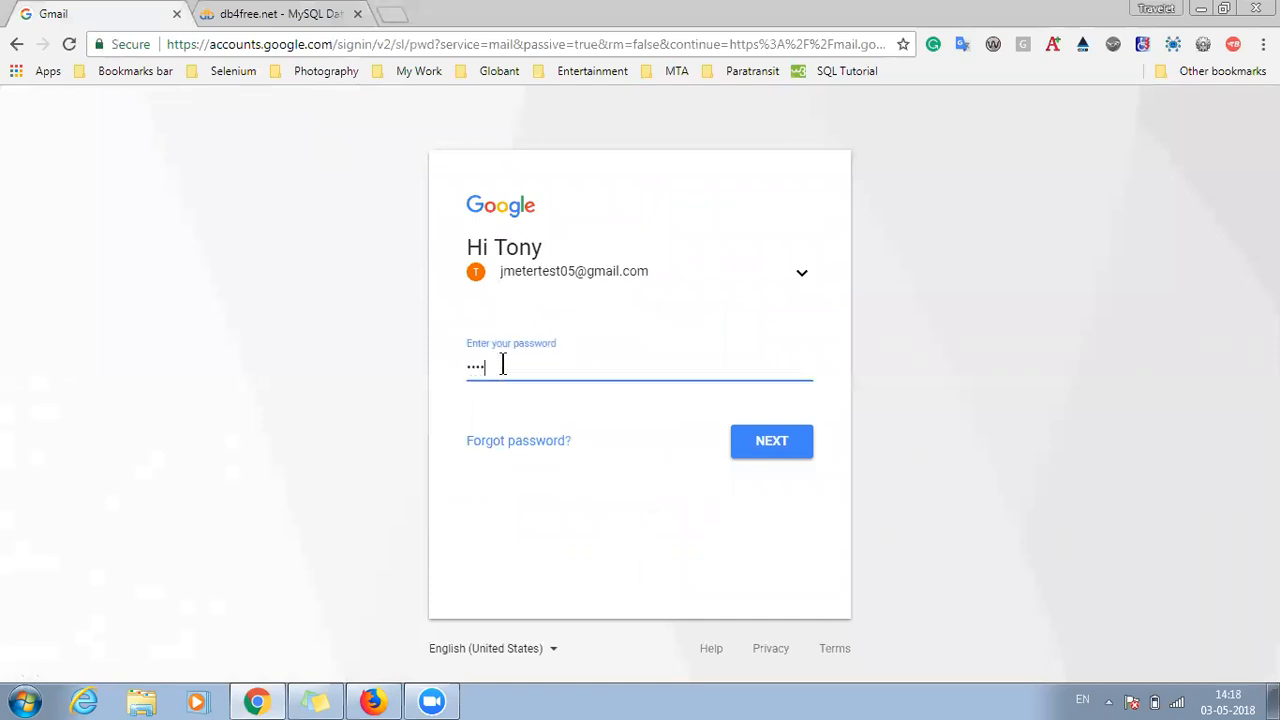
text(**)
key(Return)
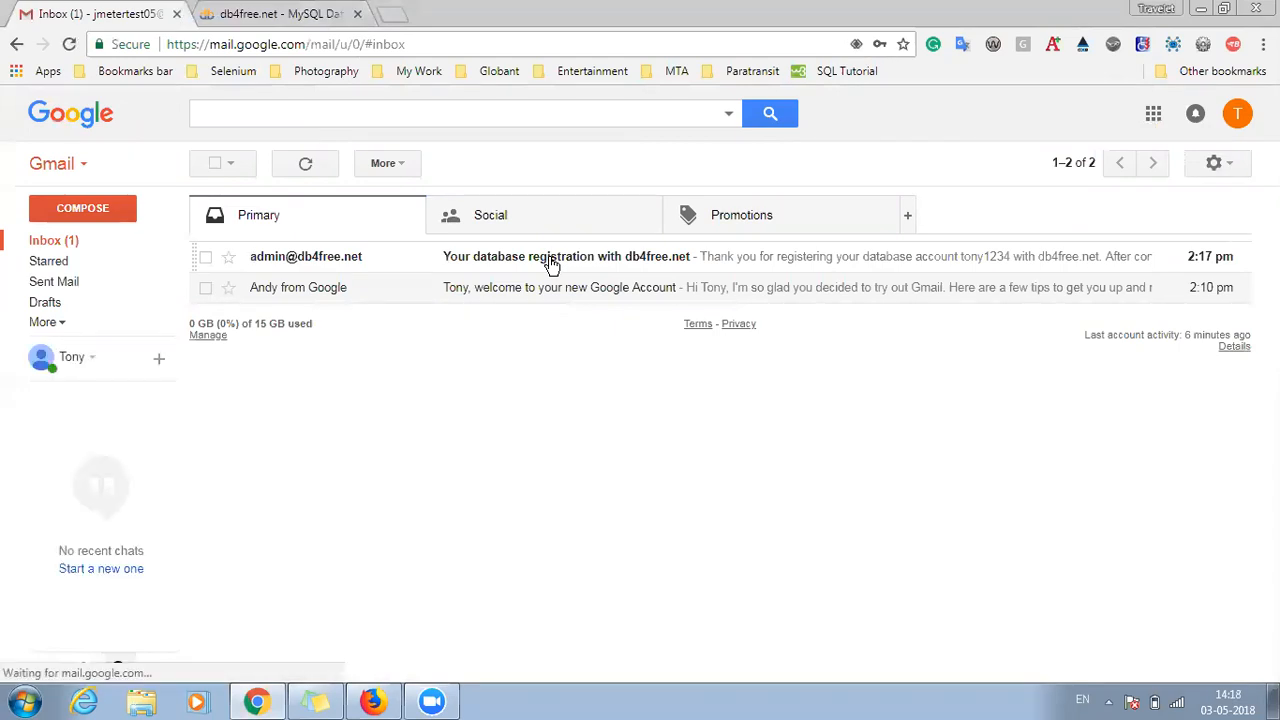
click(550, 262)
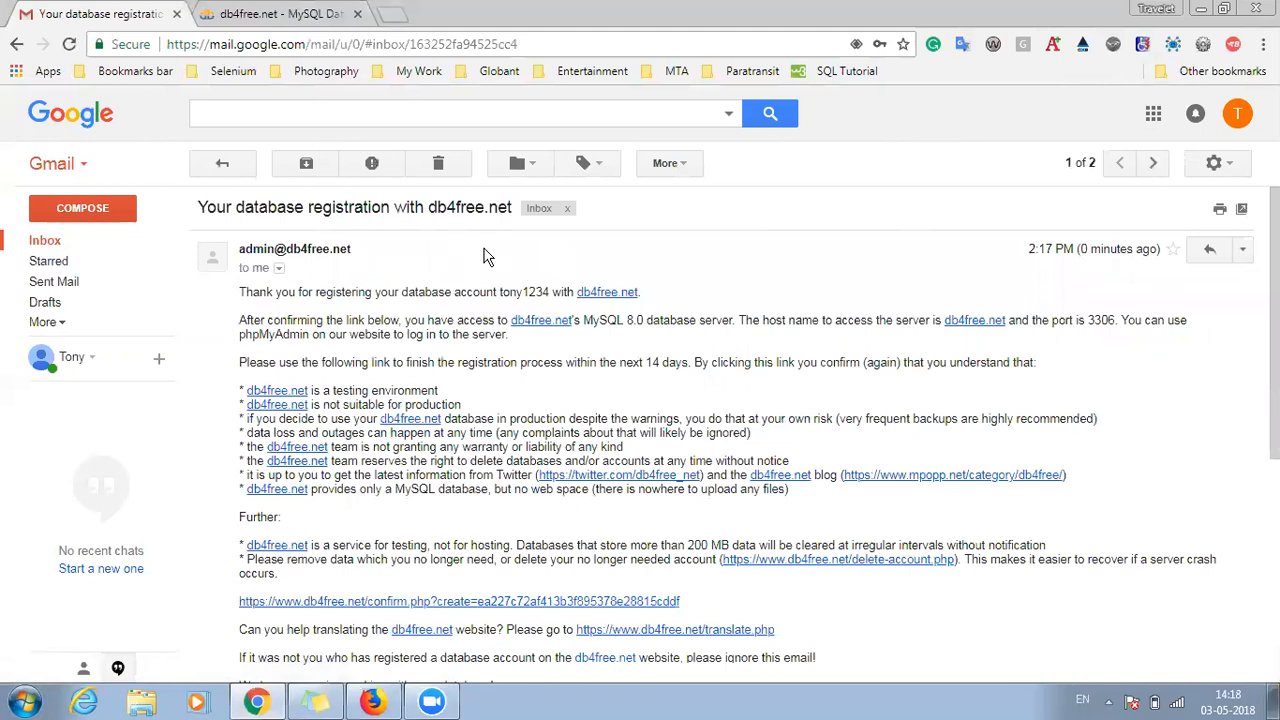
scroll(487, 256, down, 2)
scroll(487, 256, down, 2)
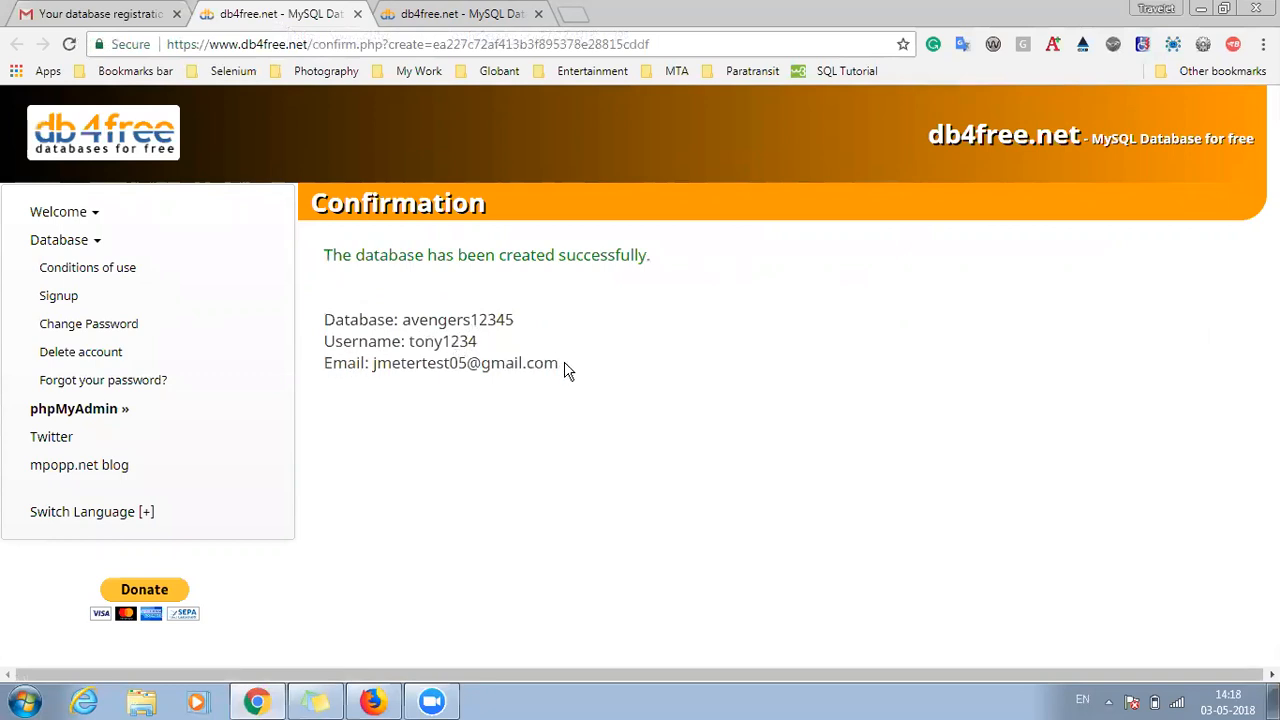
Step: Copy the Database, Username and Email lines into a new Notepad note, then go to phpMyAdmin
drag(564, 370, 323, 320)
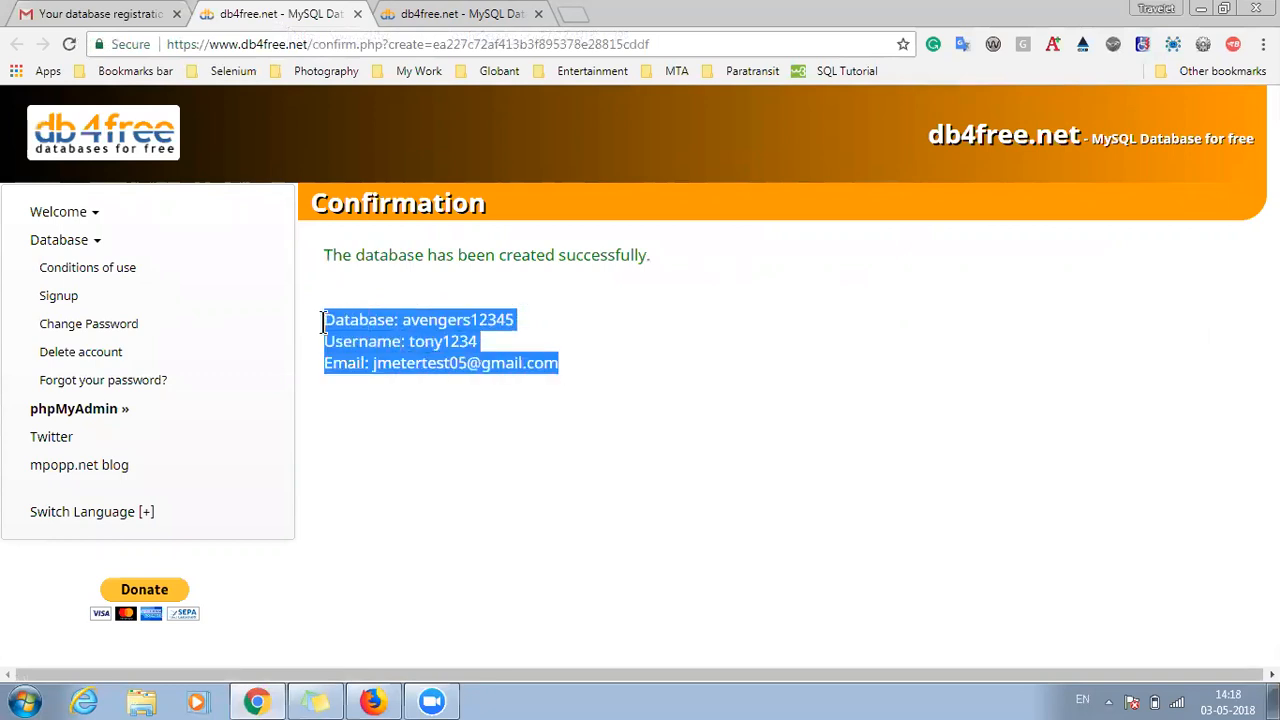
click(25, 703)
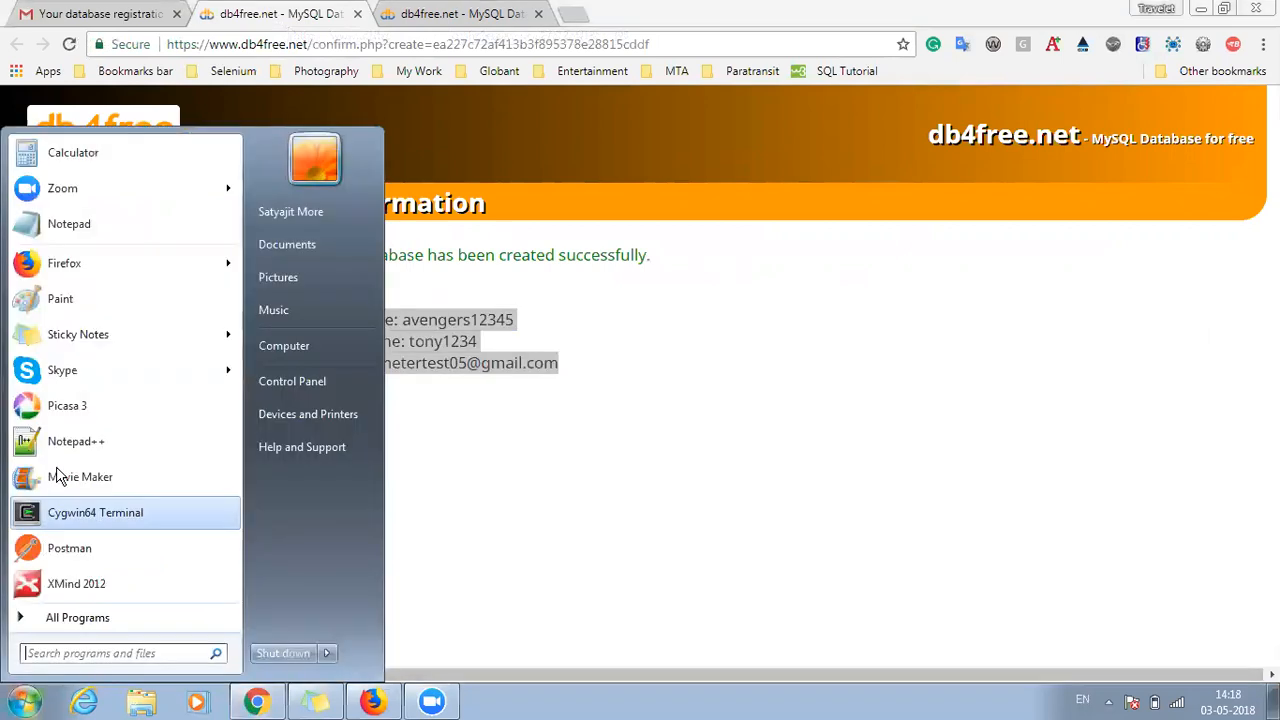
click(57, 224)
key(ctrl+v)
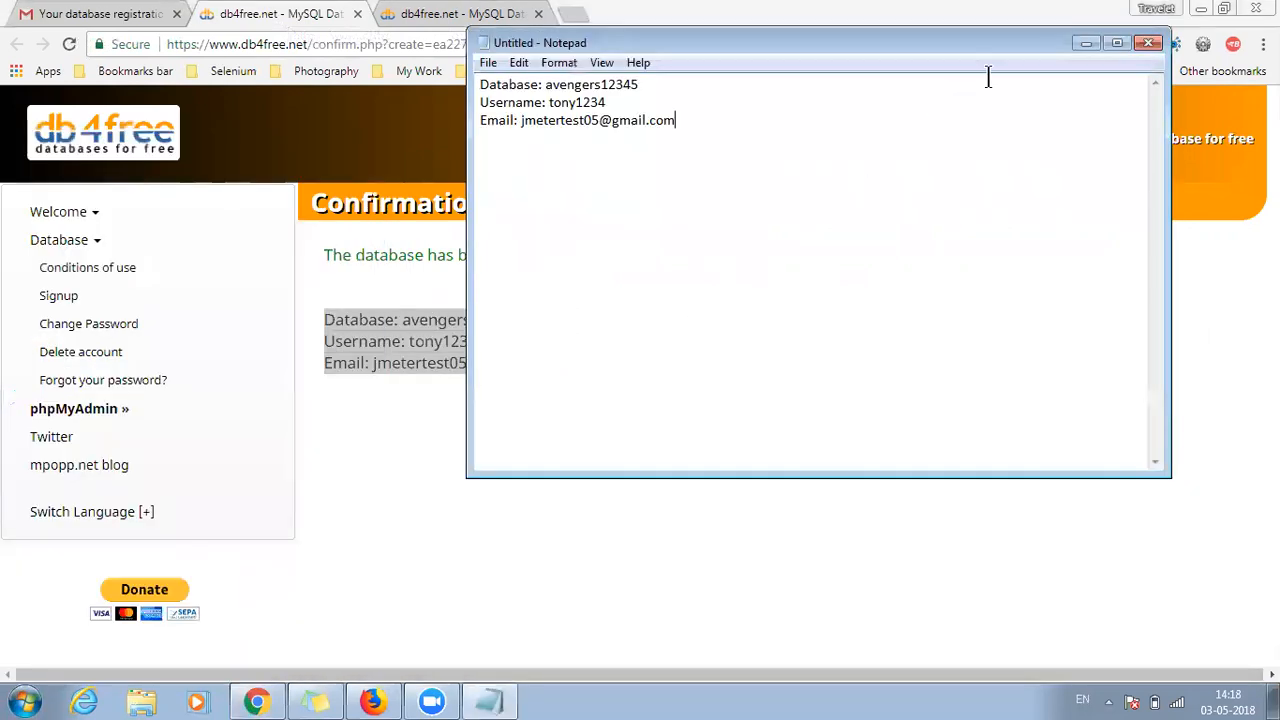
click(1087, 46)
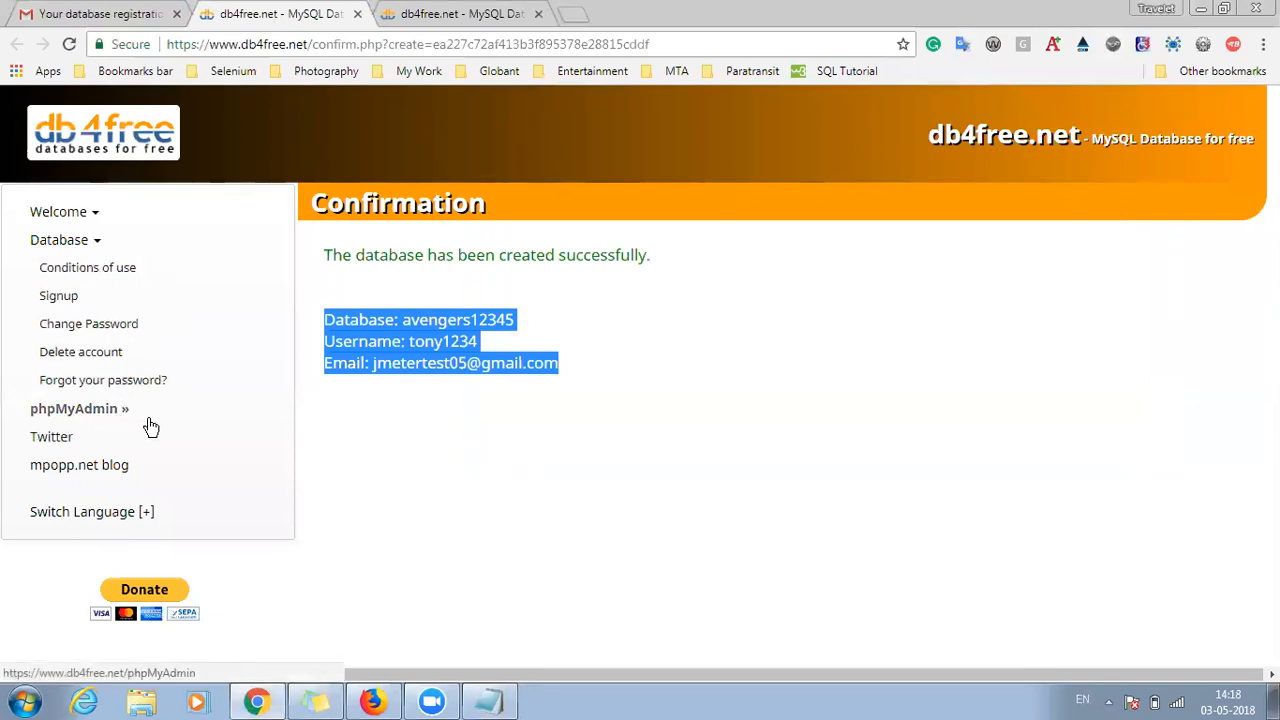
click(393, 414)
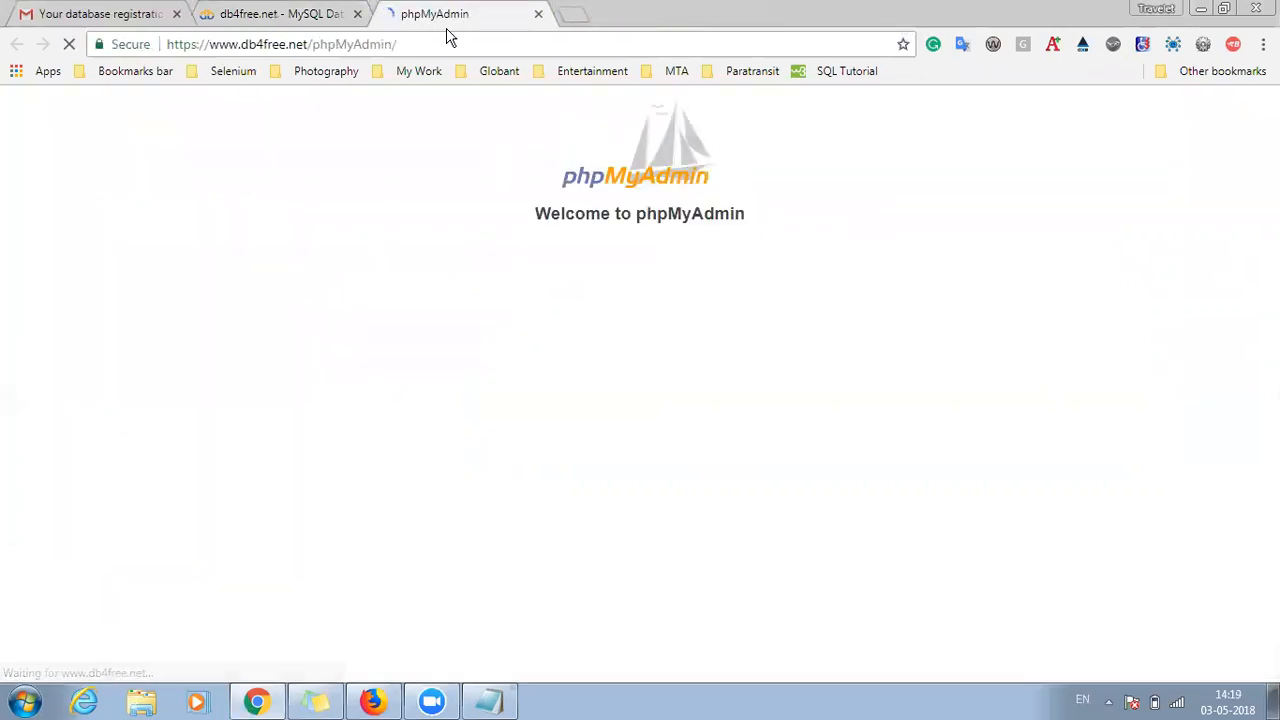
Step: Log in to phpMyAdmin as tony1234 with the password on the Default MySQL 8.0 Server
click(357, 14)
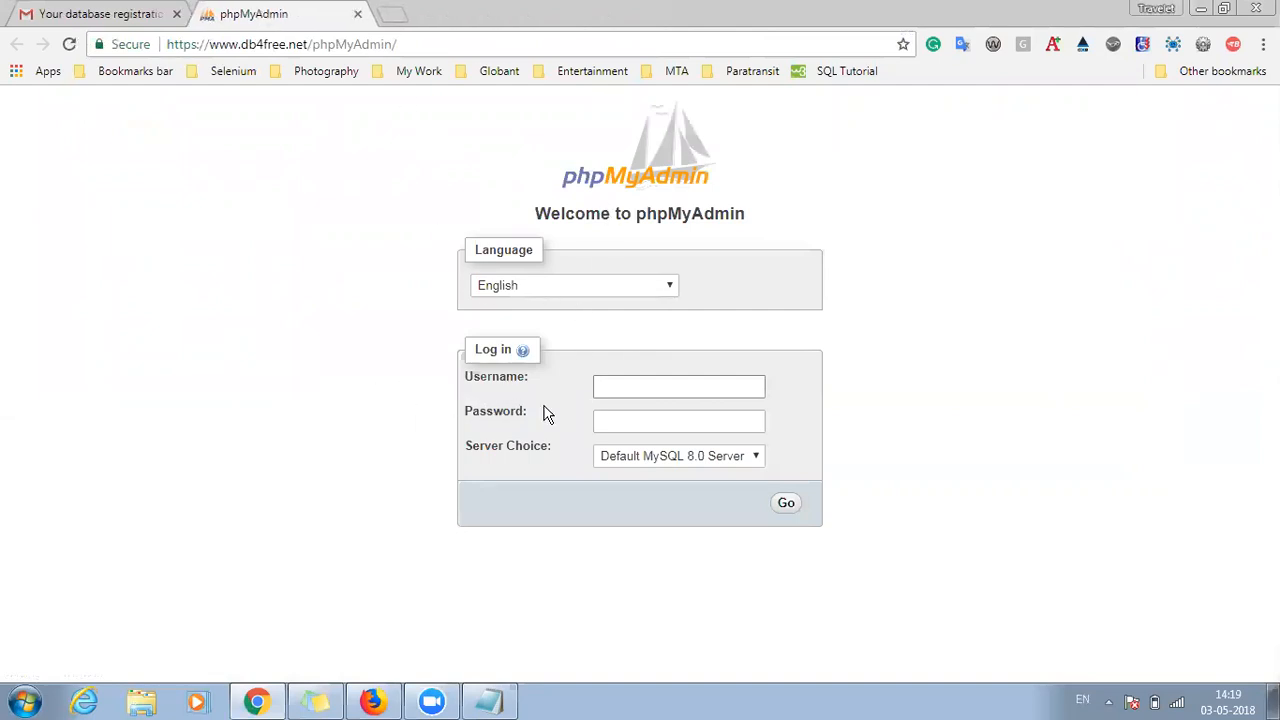
click(488, 704)
click(488, 704)
click(612, 427)
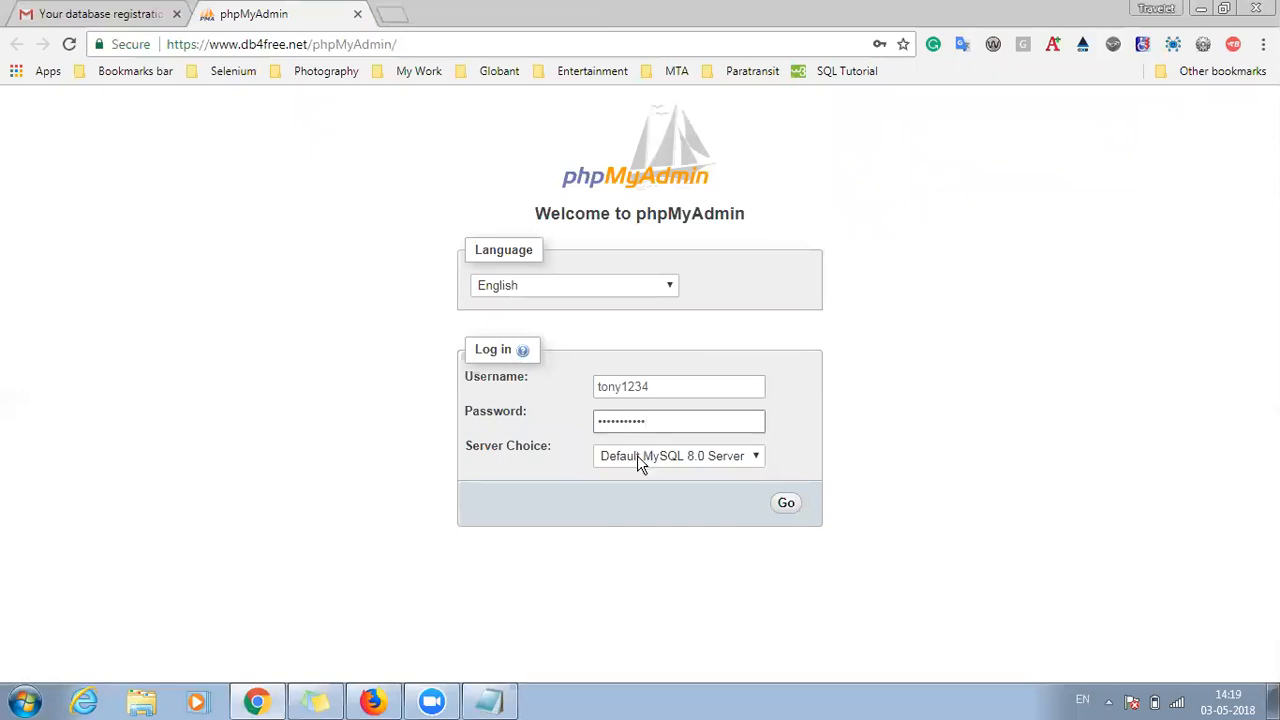
click(637, 455)
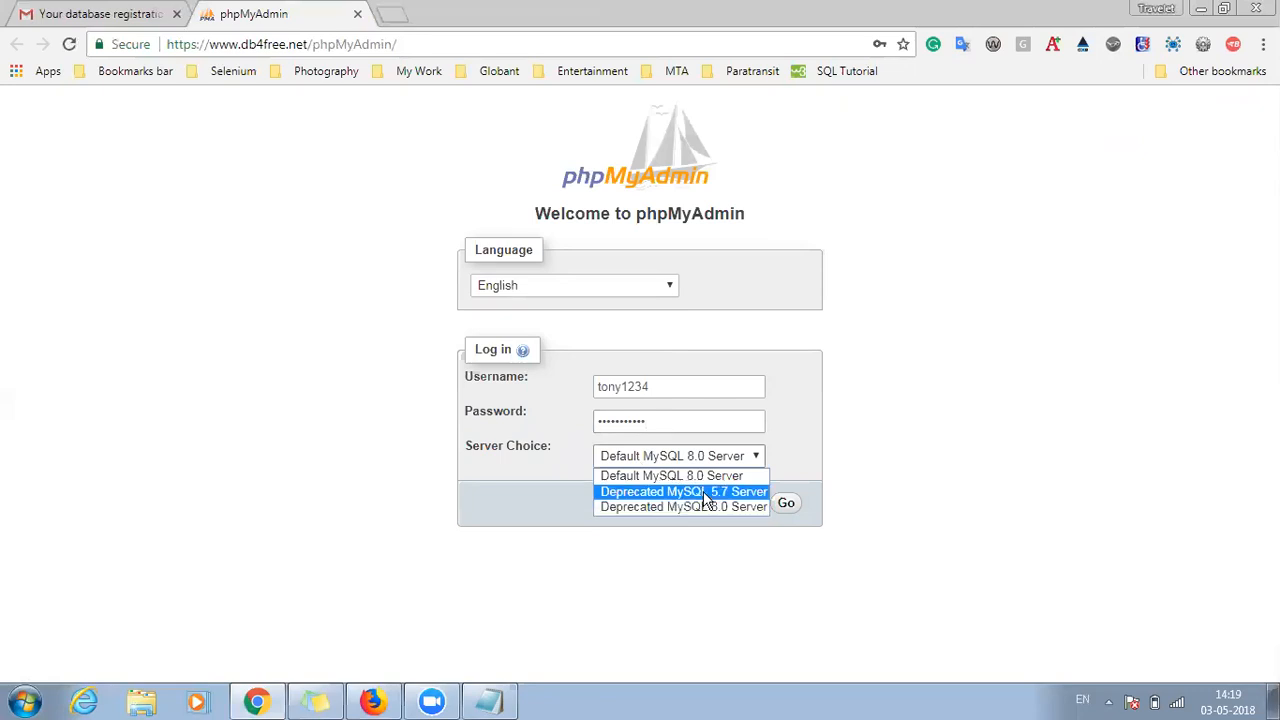
click(652, 477)
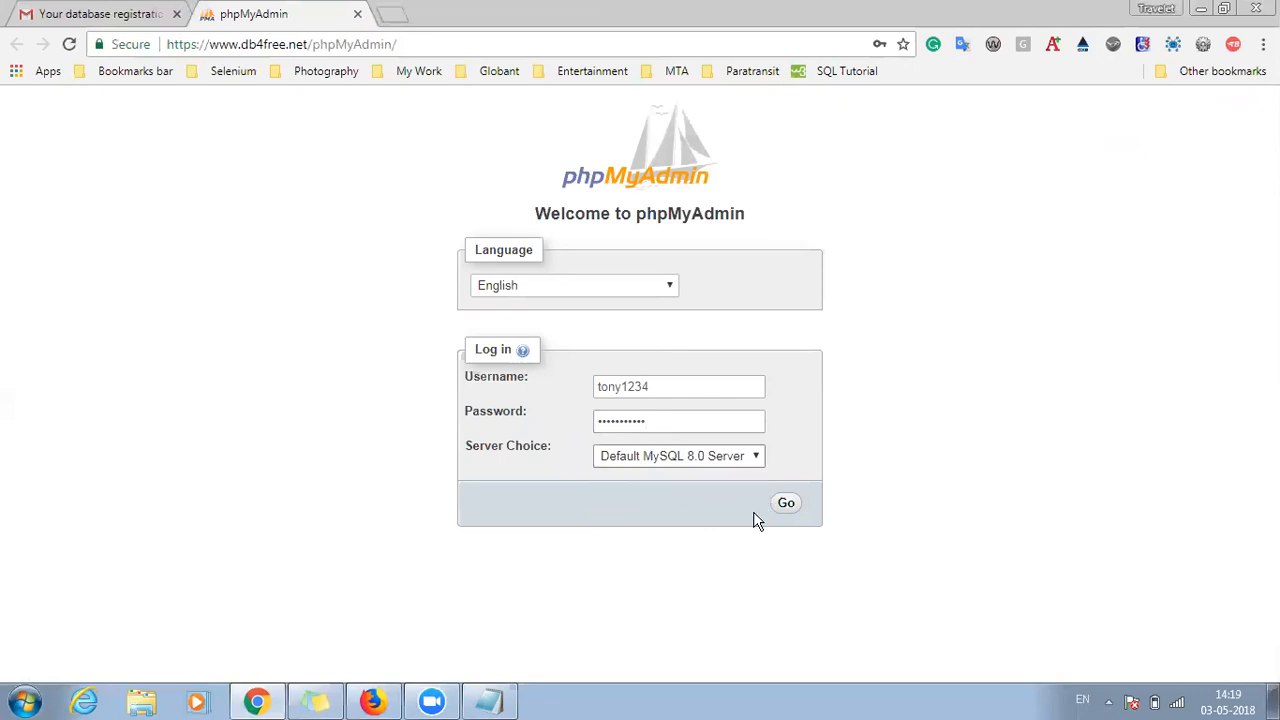
click(786, 506)
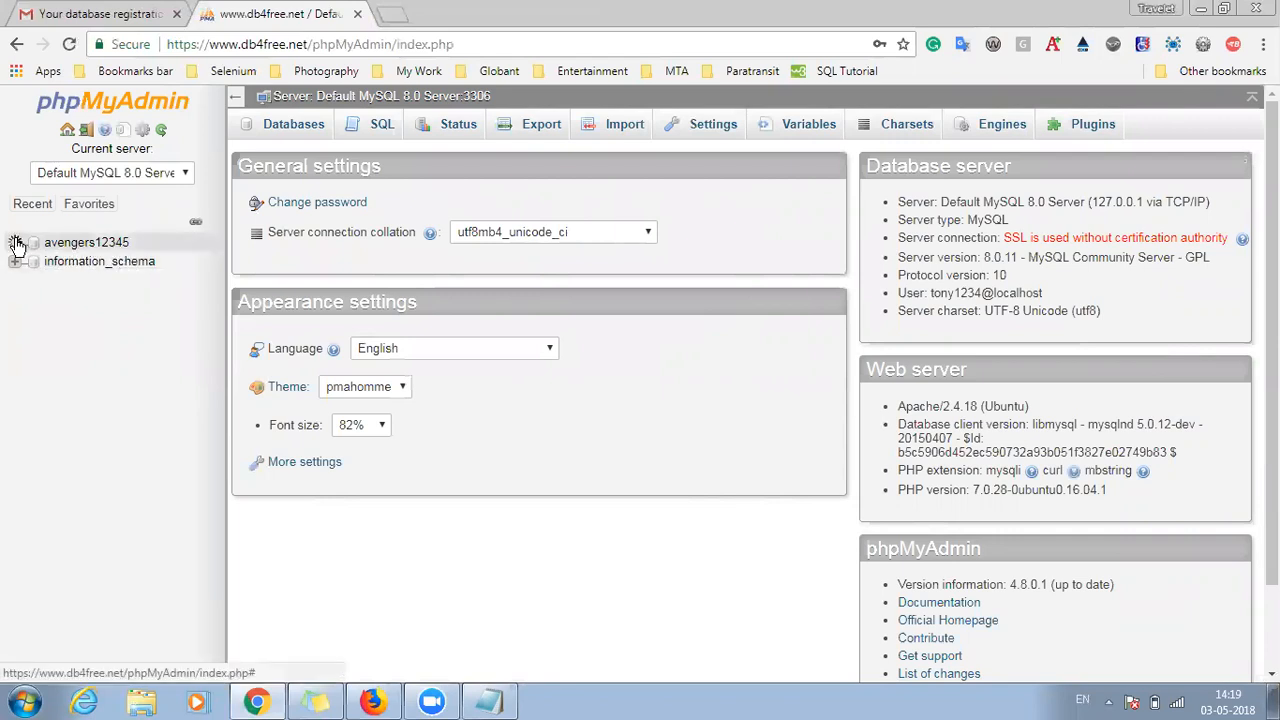
Step: In avengers12345, start a new table named Cricketers with 4 columns
click(80, 245)
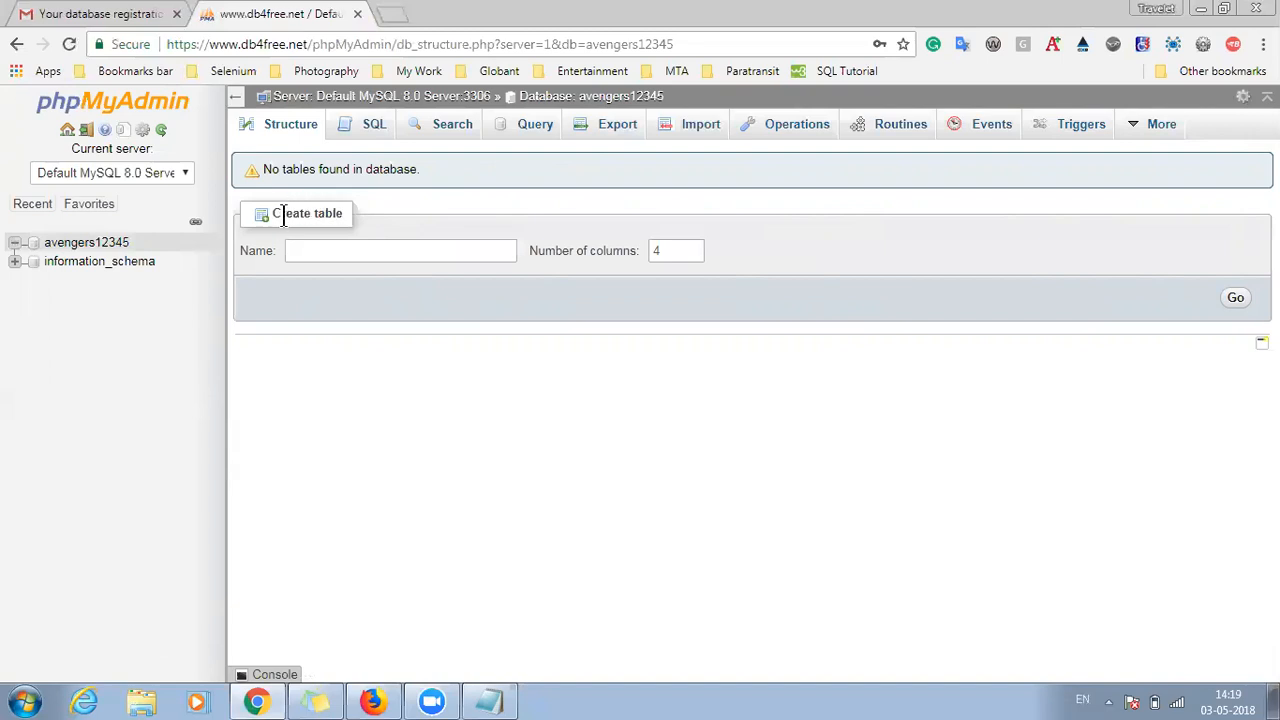
click(305, 251)
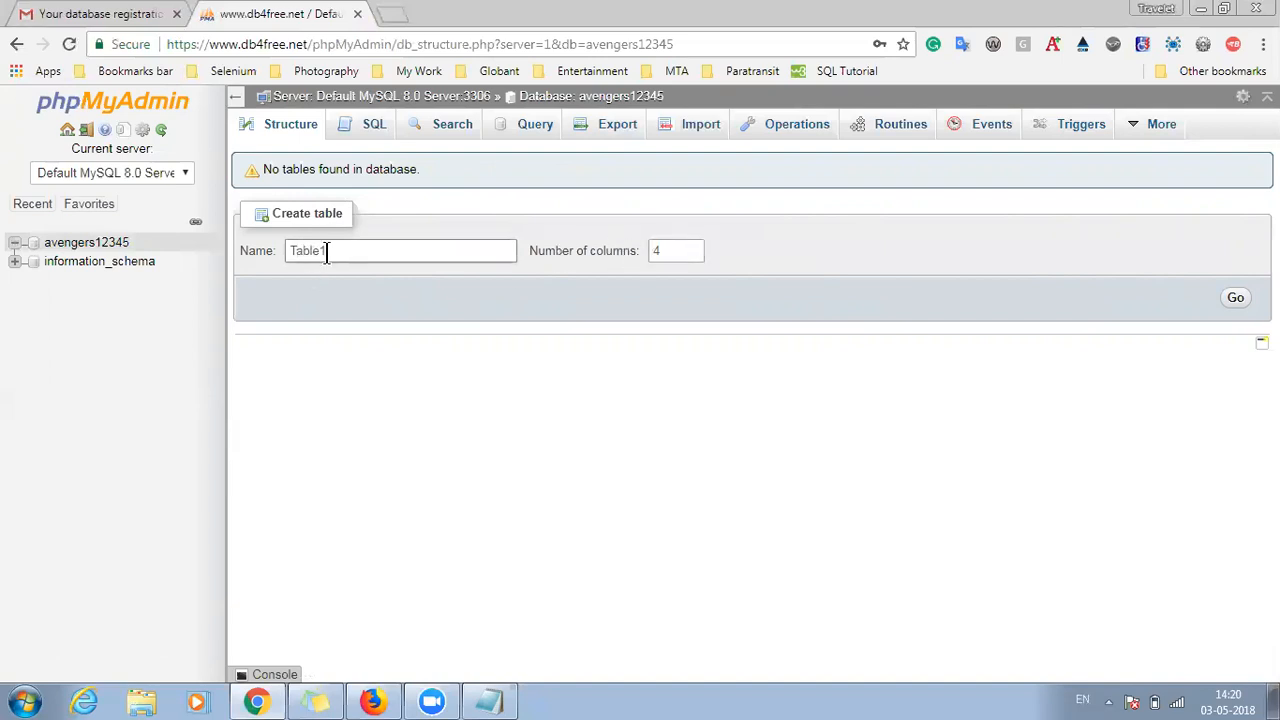
drag(330, 251, 281, 255)
key(BackSpace)
text(keters)
click(680, 250)
Step: Create the four-column Cricketers table and name the columns Cric_ID, Name, Role and Department
click(1237, 302)
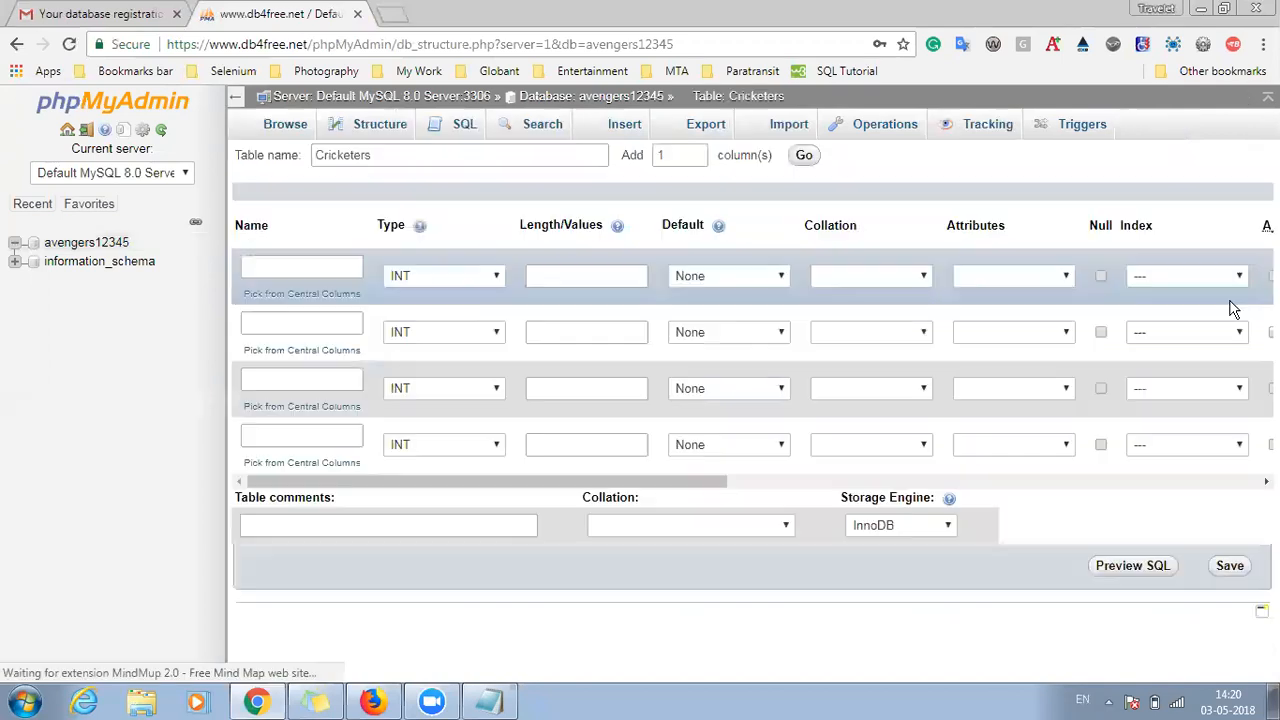
click(280, 264)
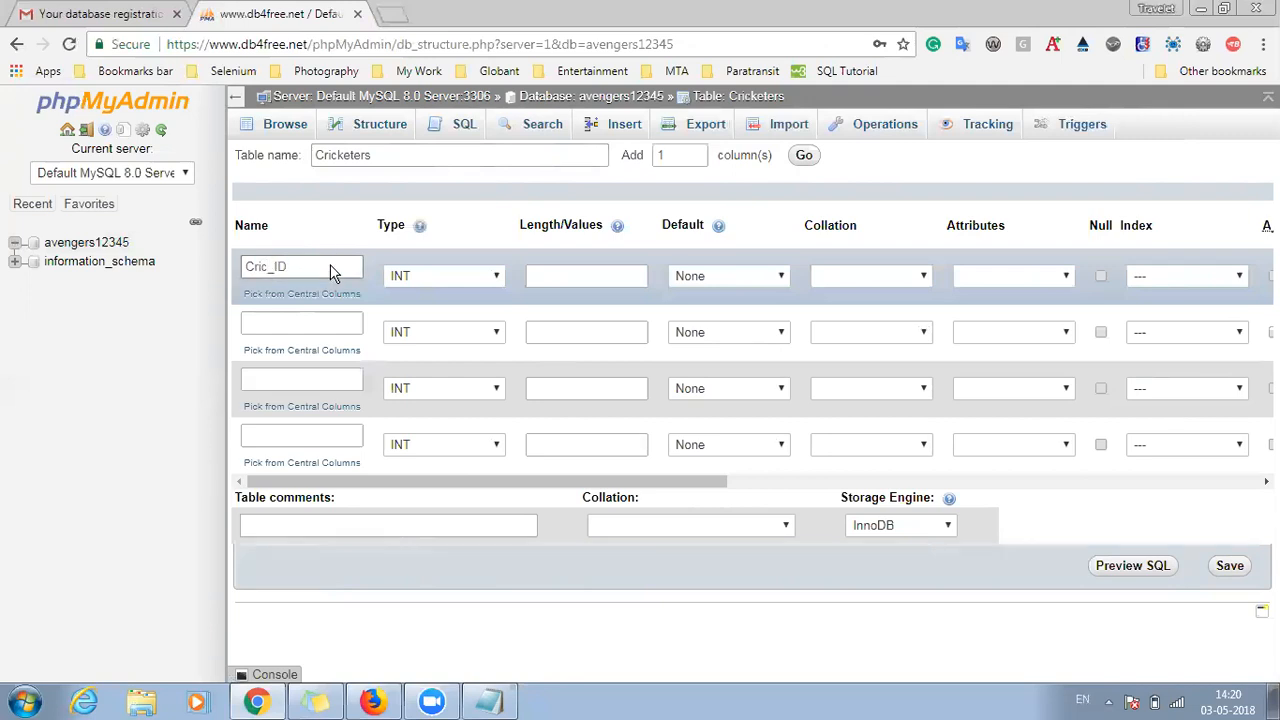
click(308, 320)
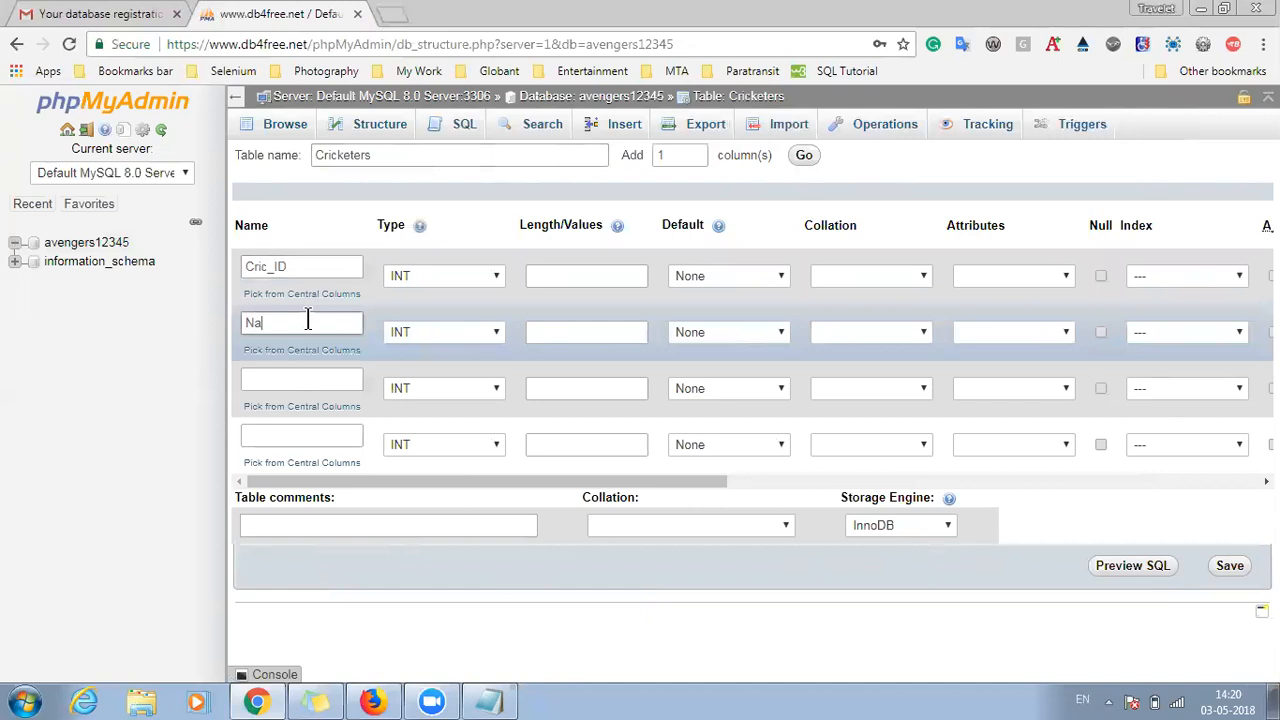
click(276, 380)
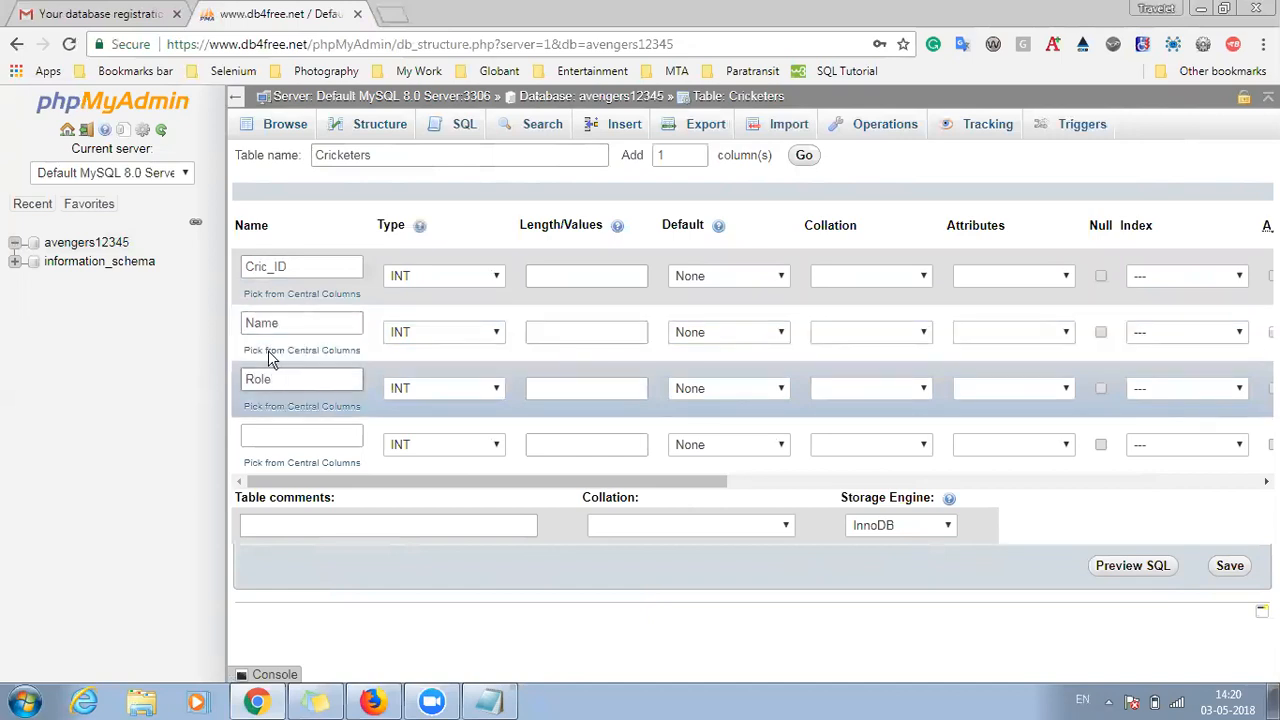
click(270, 445)
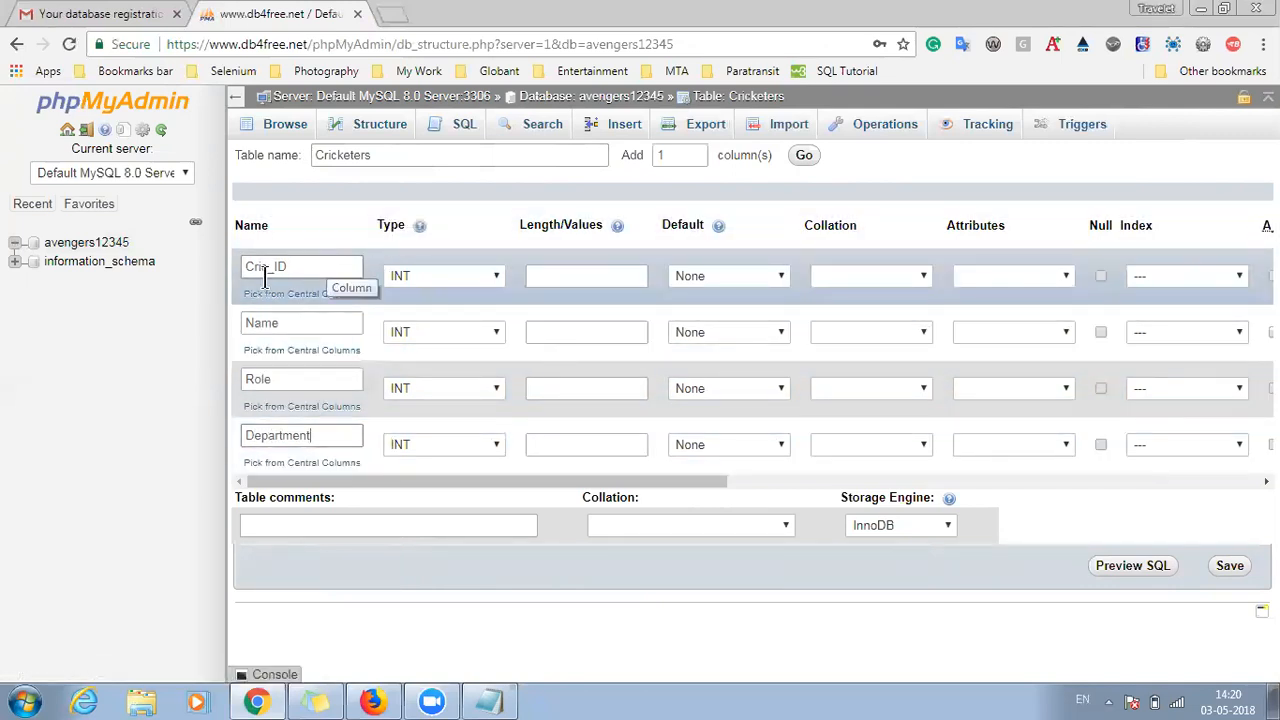
Step: Keep Cric_ID as INT and make Name, Role and Department VARCHAR
click(418, 277)
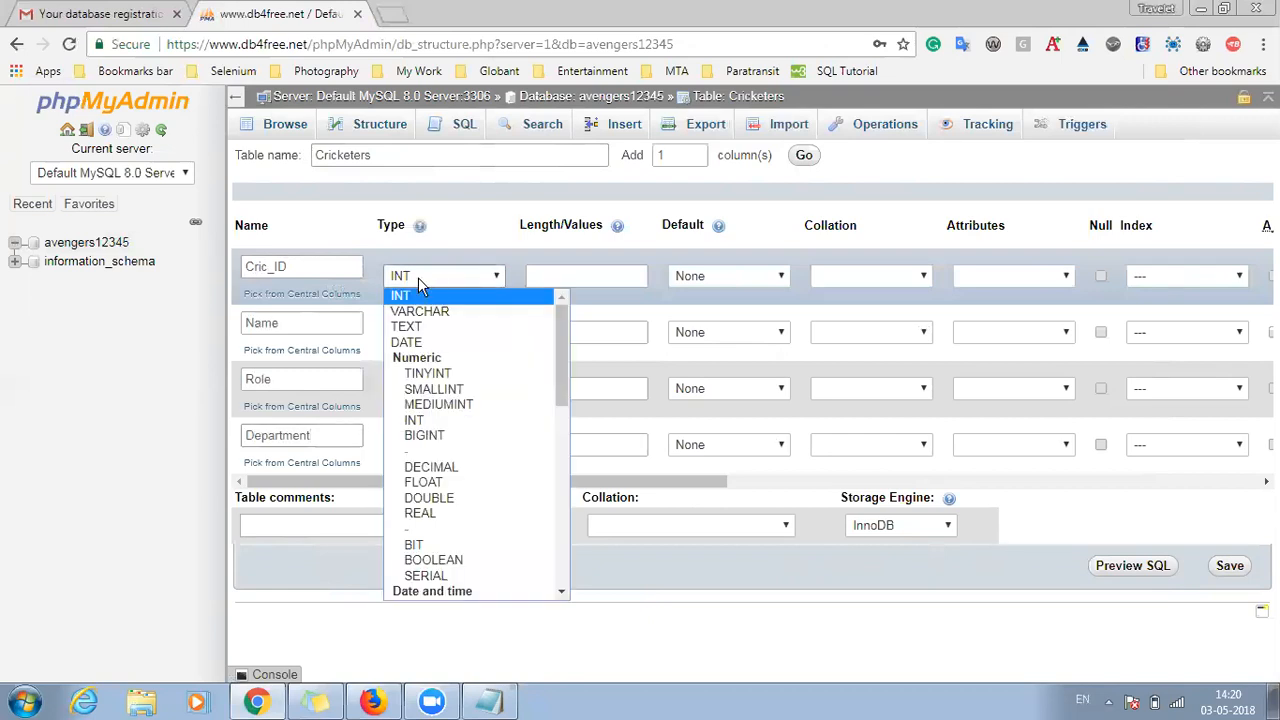
click(397, 335)
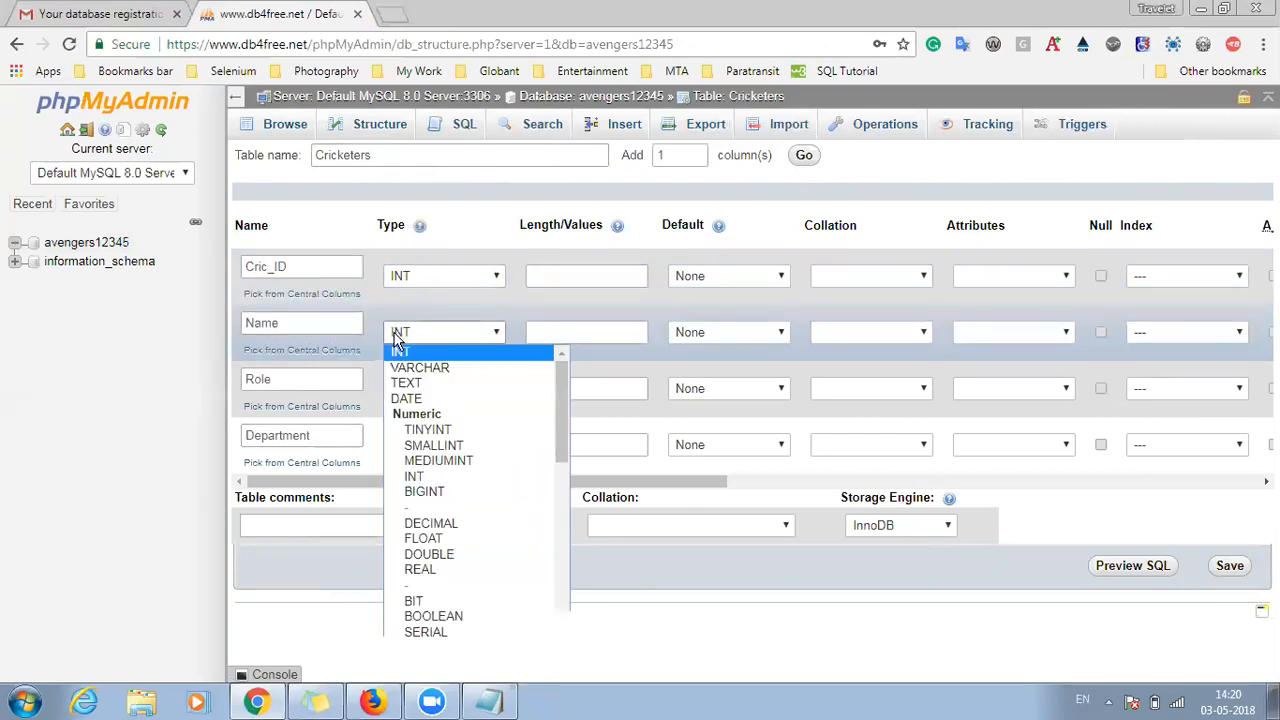
click(412, 366)
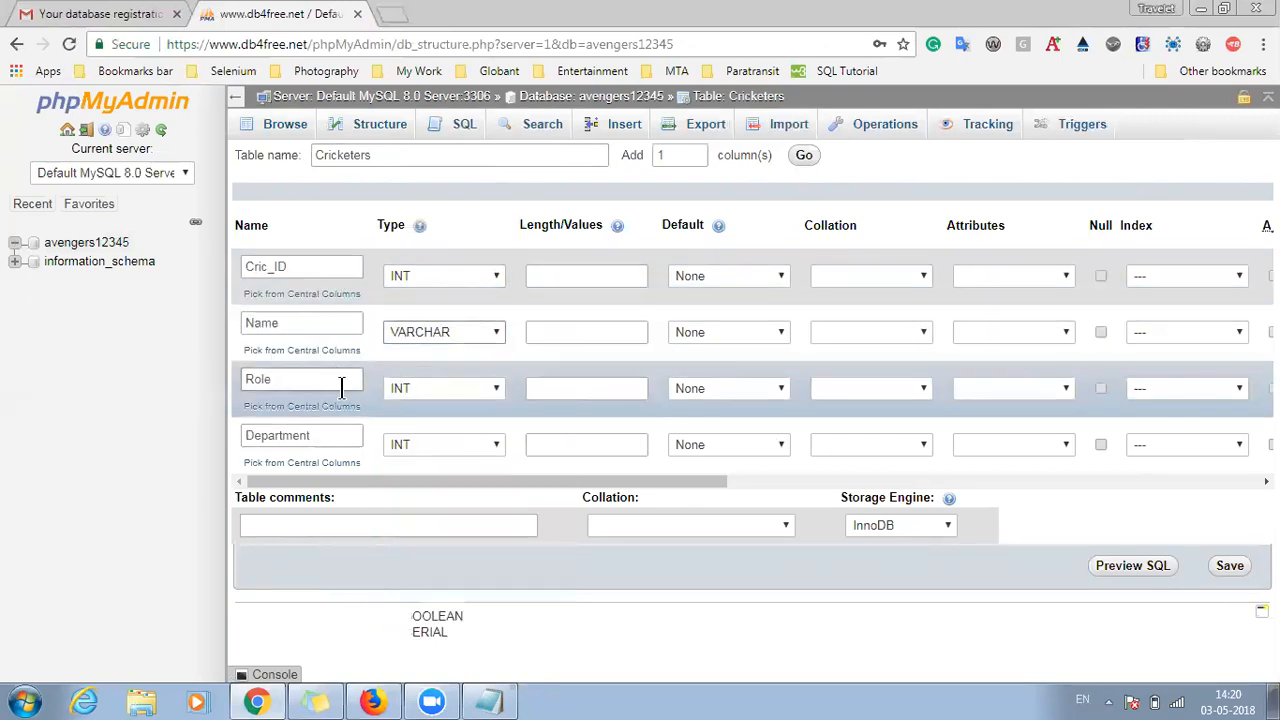
click(412, 392)
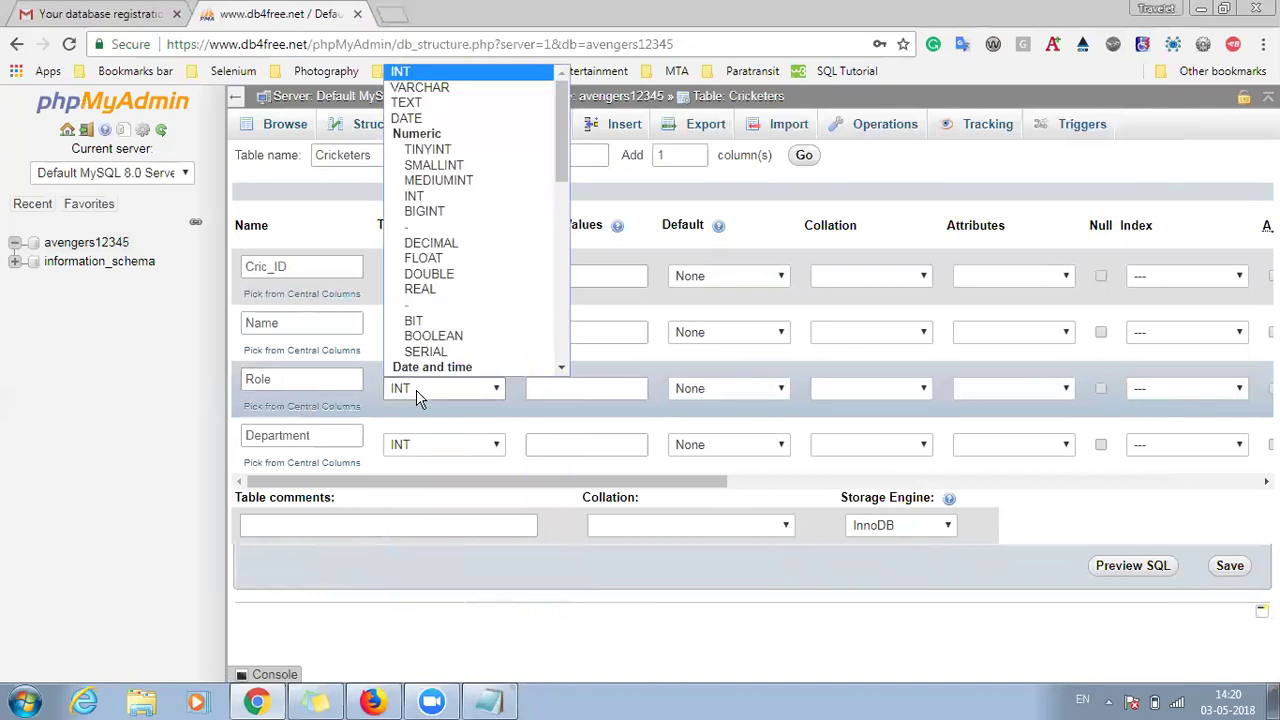
click(420, 90)
click(433, 452)
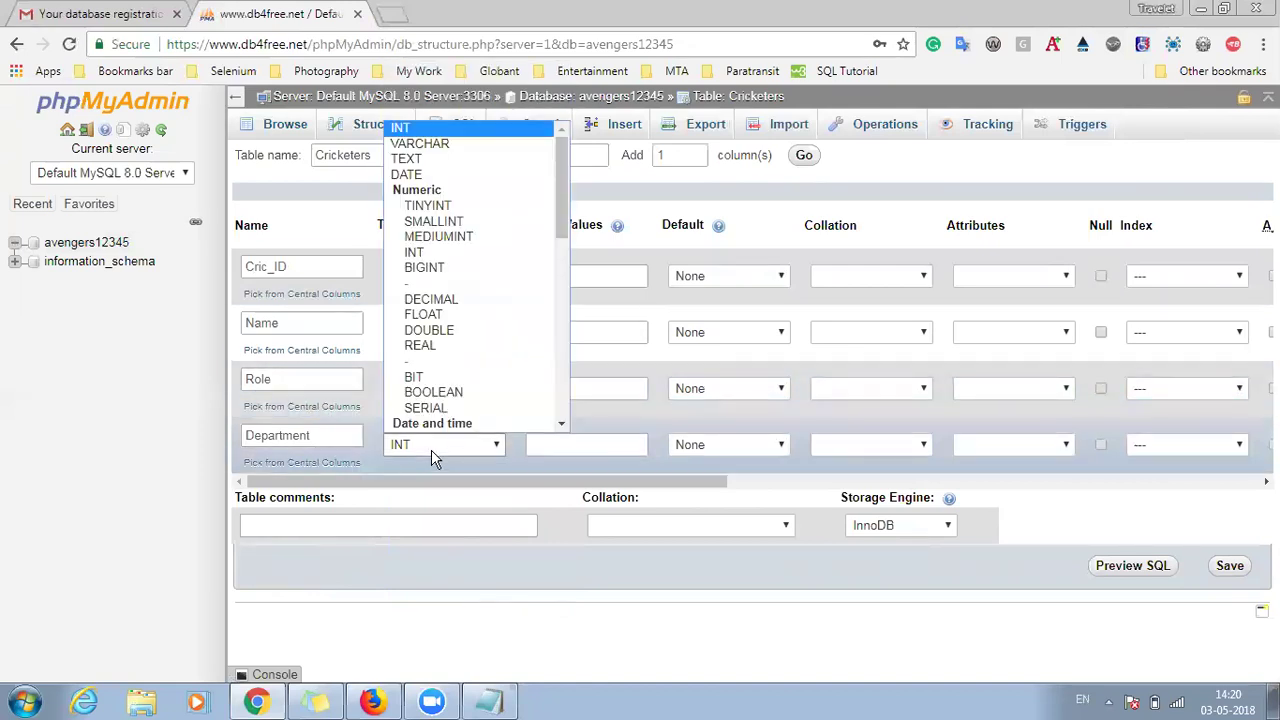
click(420, 143)
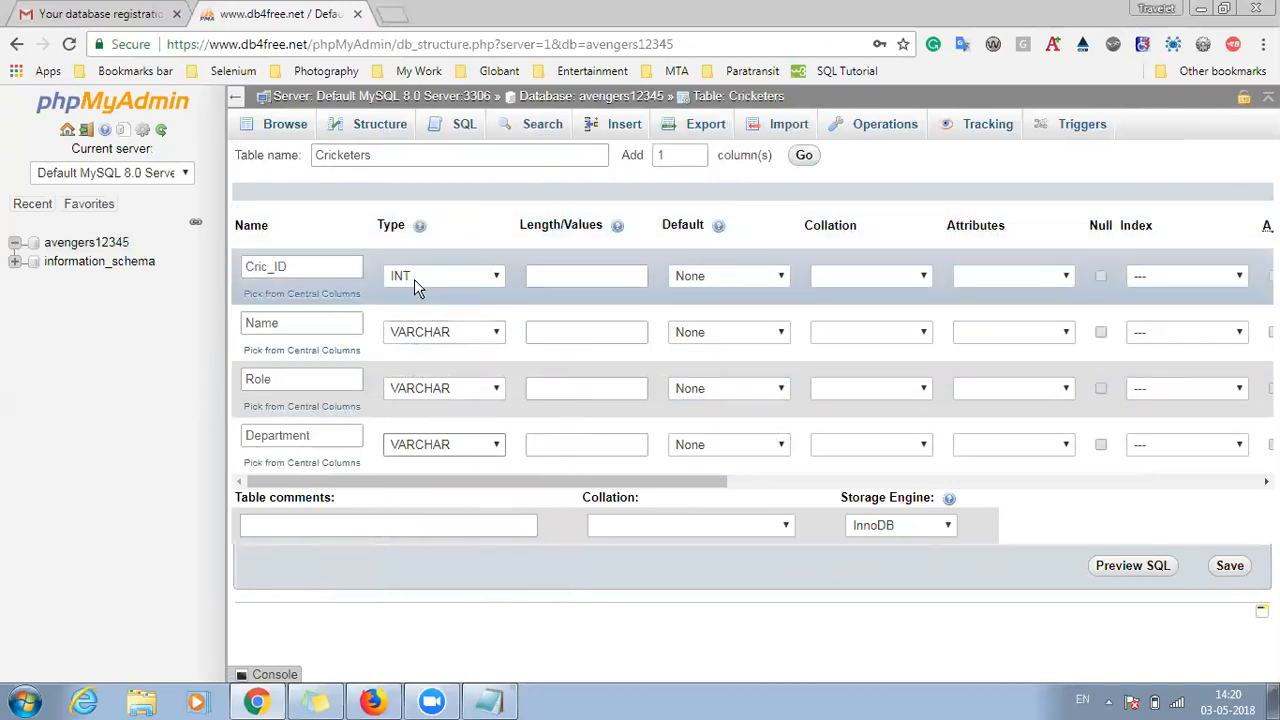
Step: Set lengths 4 for Cric_ID and 64 for Name, Role and Department, leaving no default value
click(544, 273)
click(542, 273)
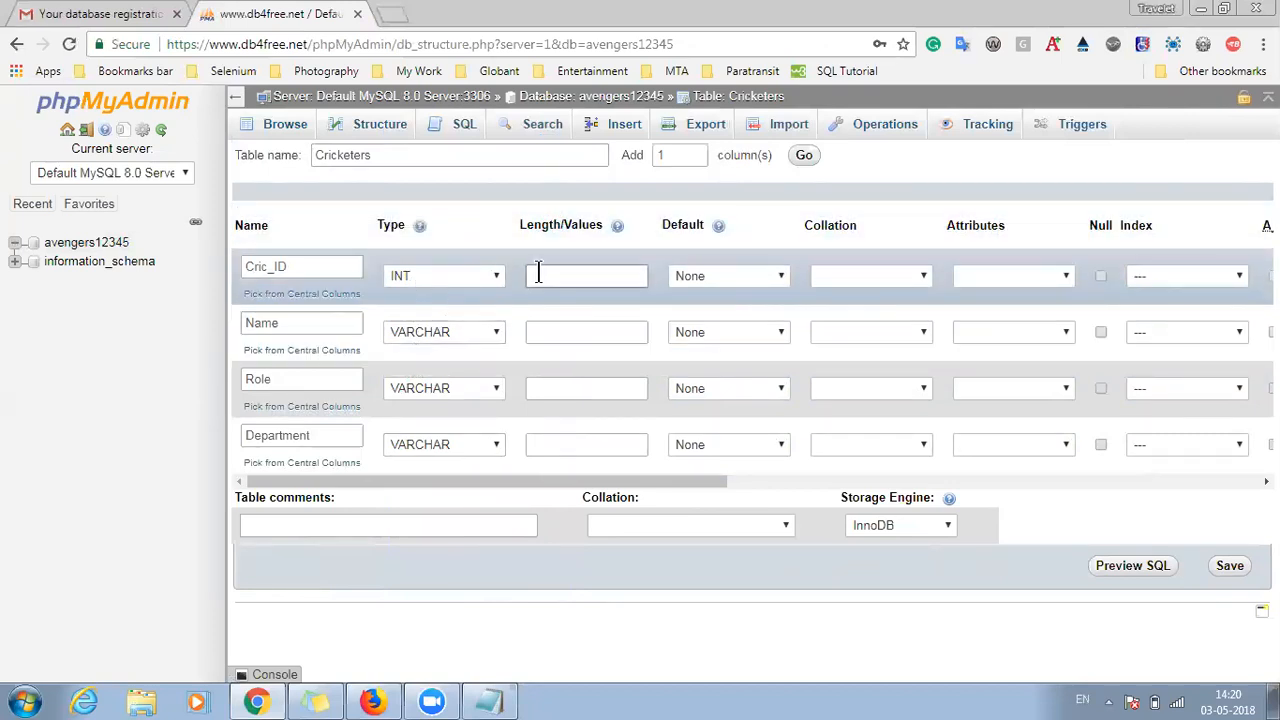
text(4)
click(545, 331)
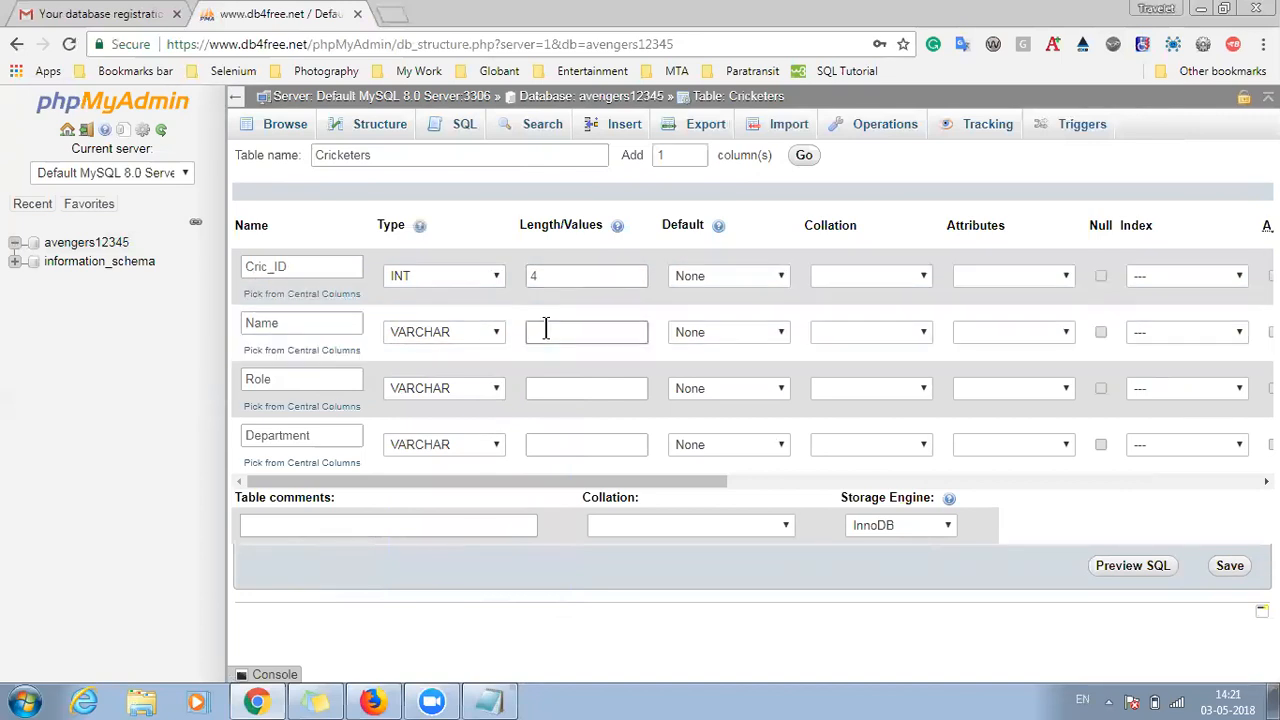
click(545, 388)
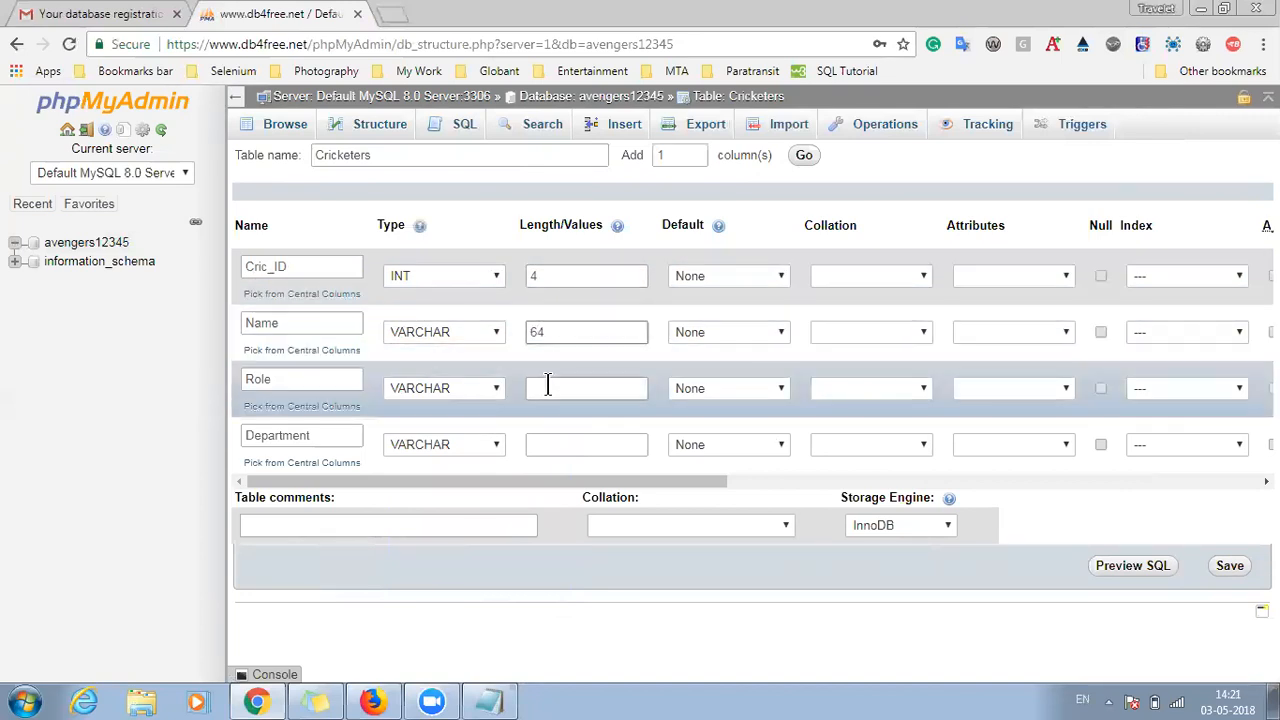
text(4)
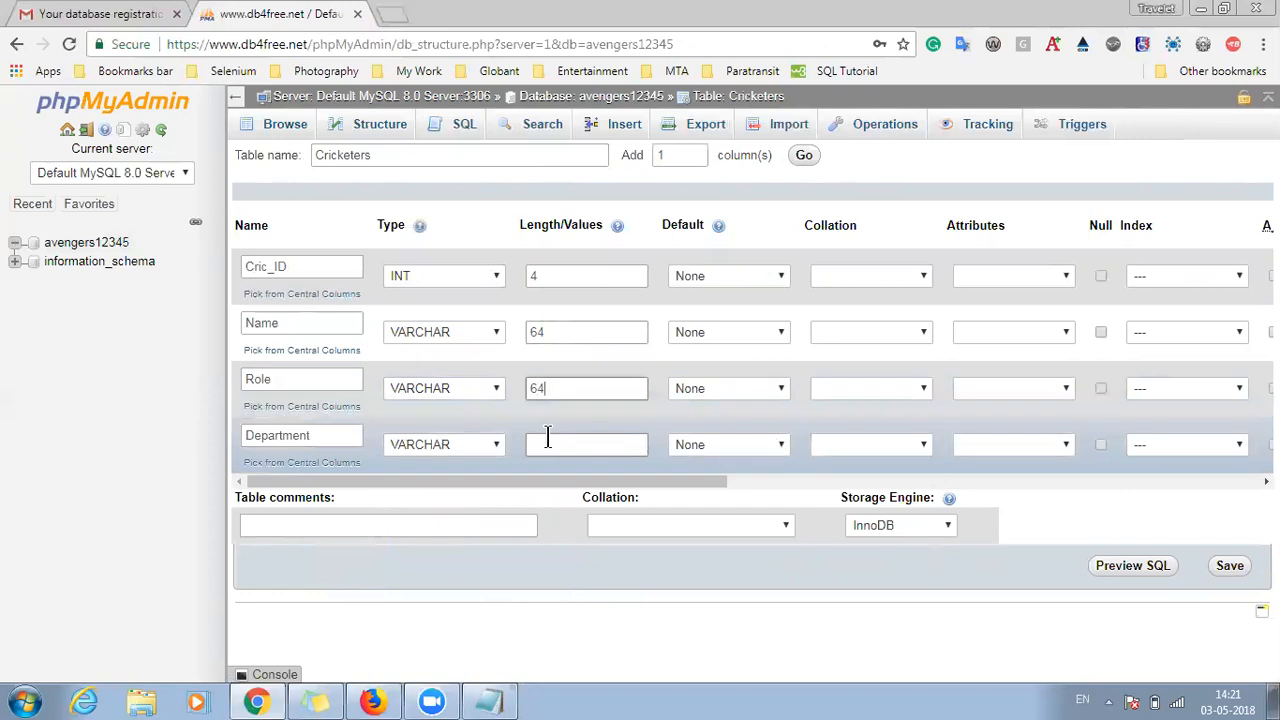
click(547, 438)
text(4)
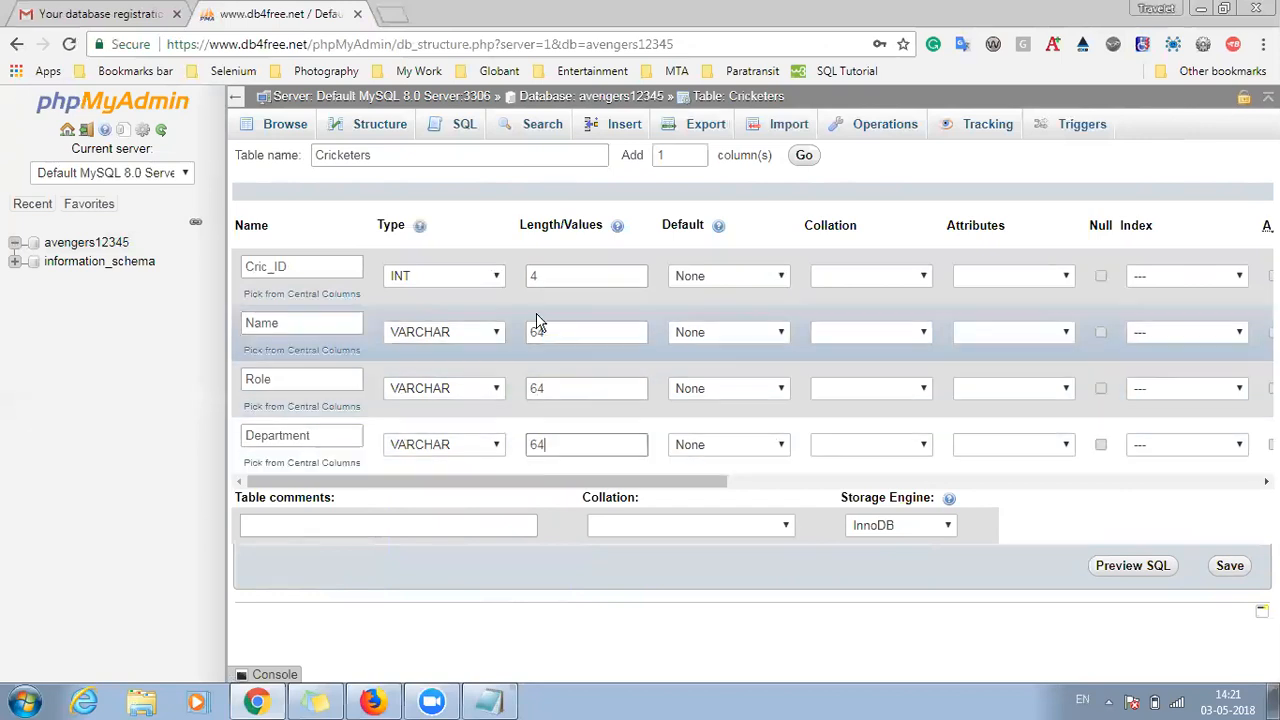
click(612, 276)
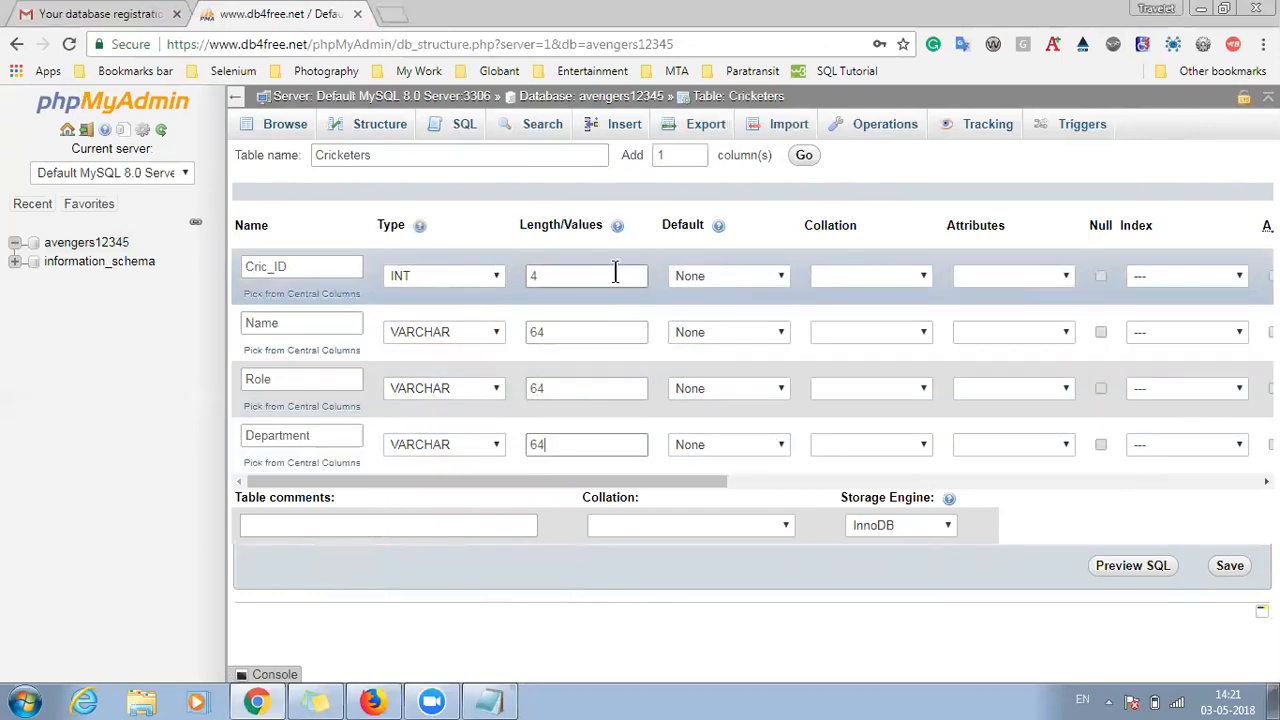
click(744, 280)
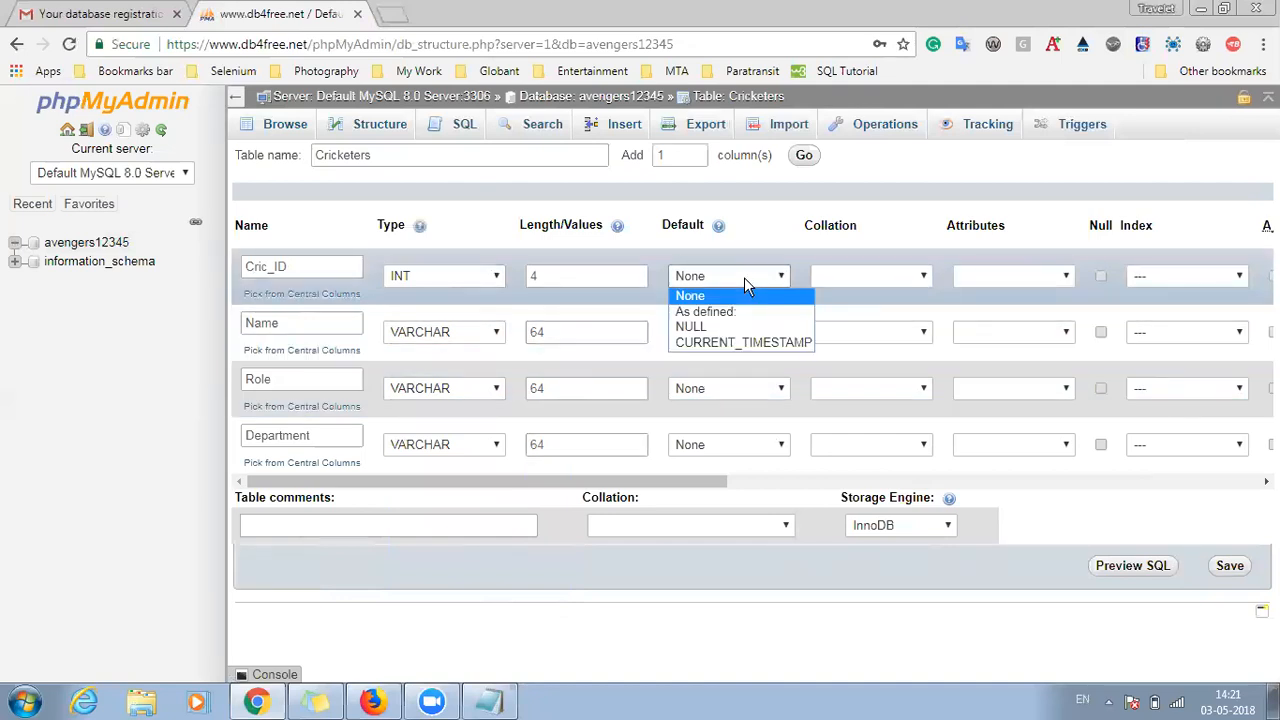
click(744, 277)
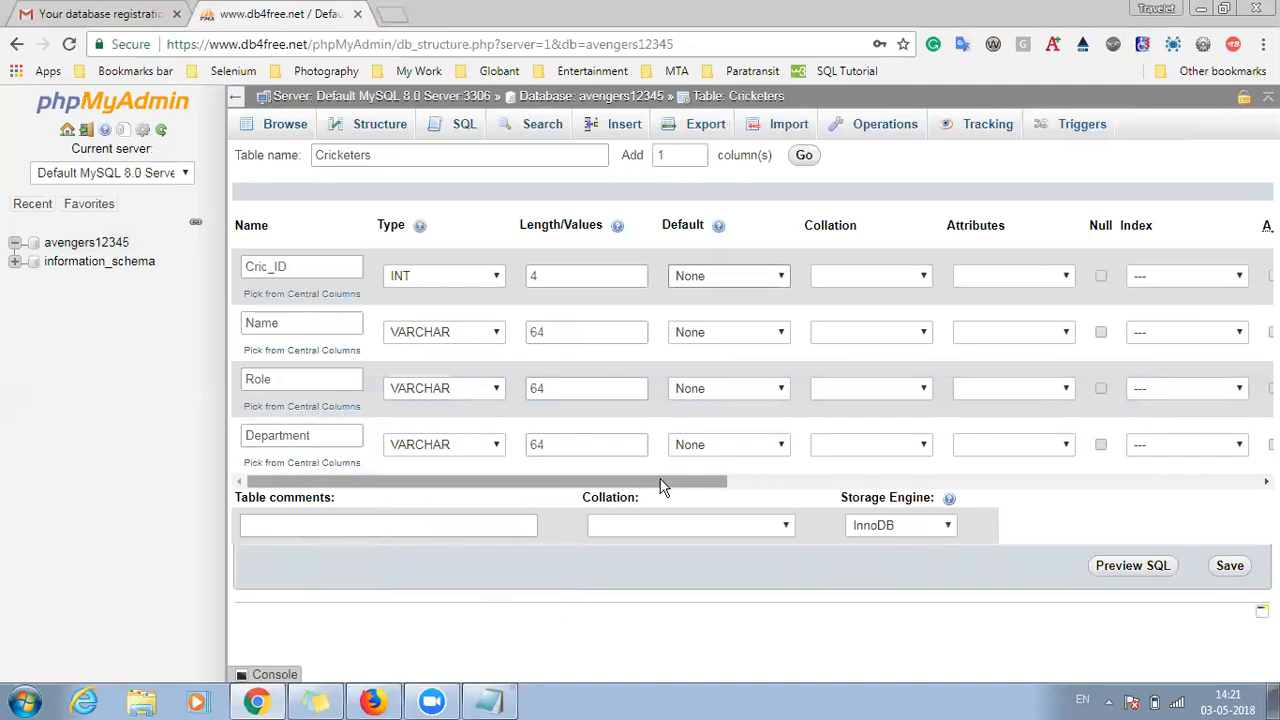
drag(663, 483, 770, 470)
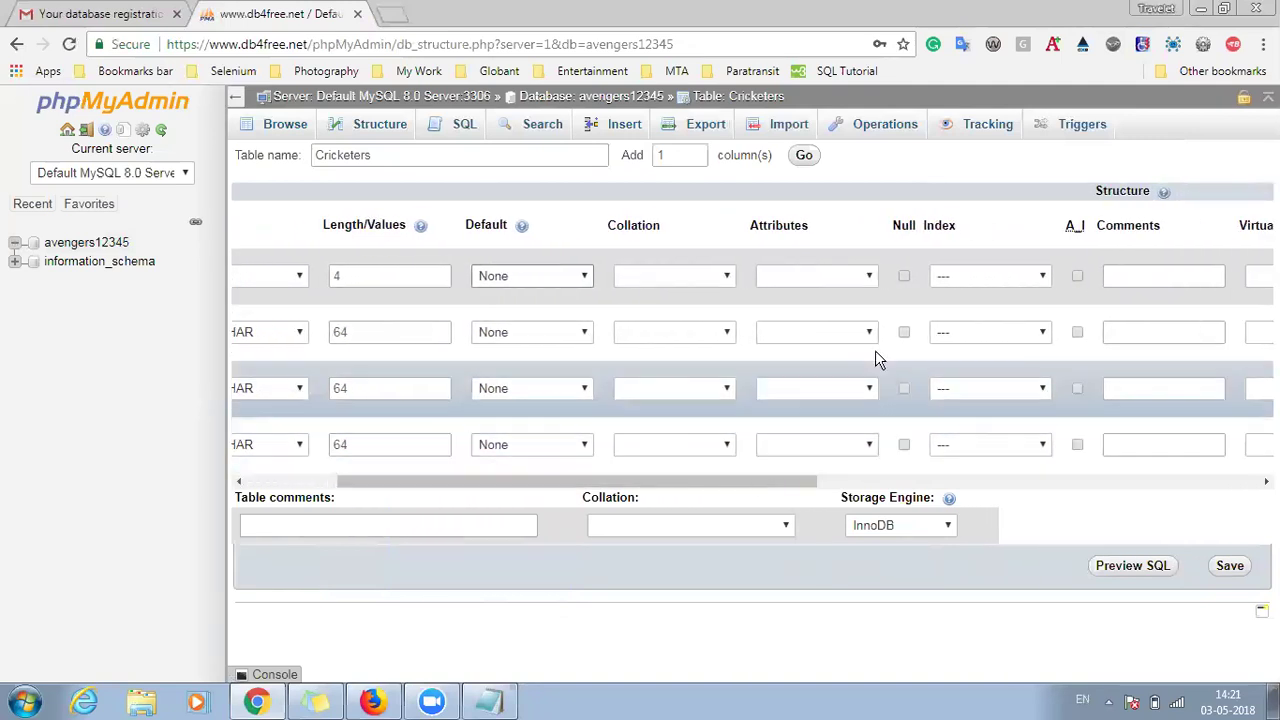
Step: Set a PRIMARY index on Cric_ID and save the Cricketers table
click(954, 281)
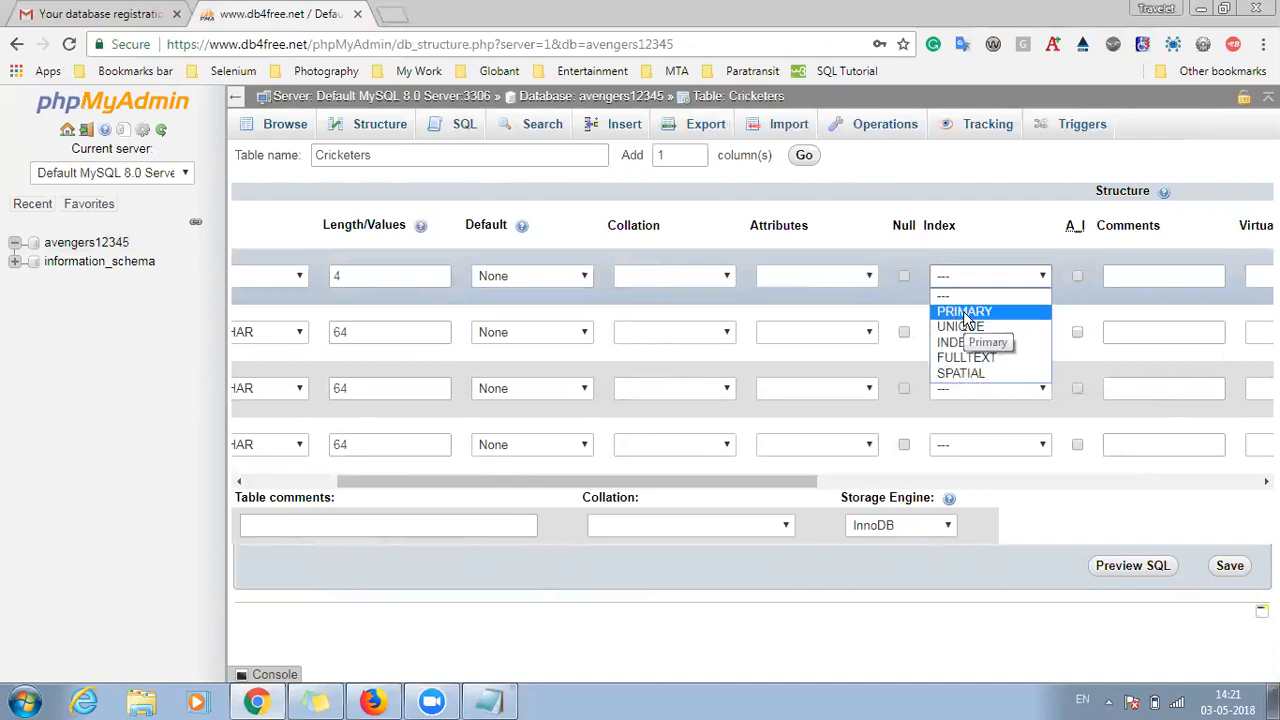
click(966, 312)
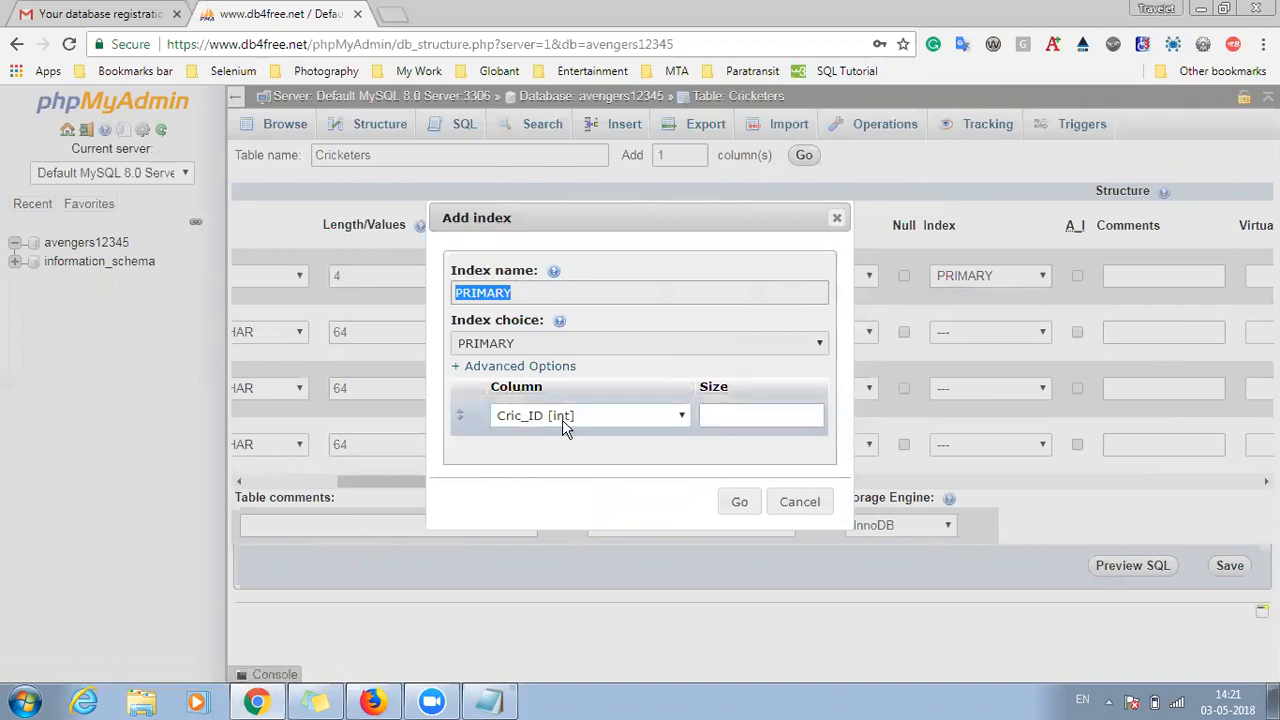
click(739, 501)
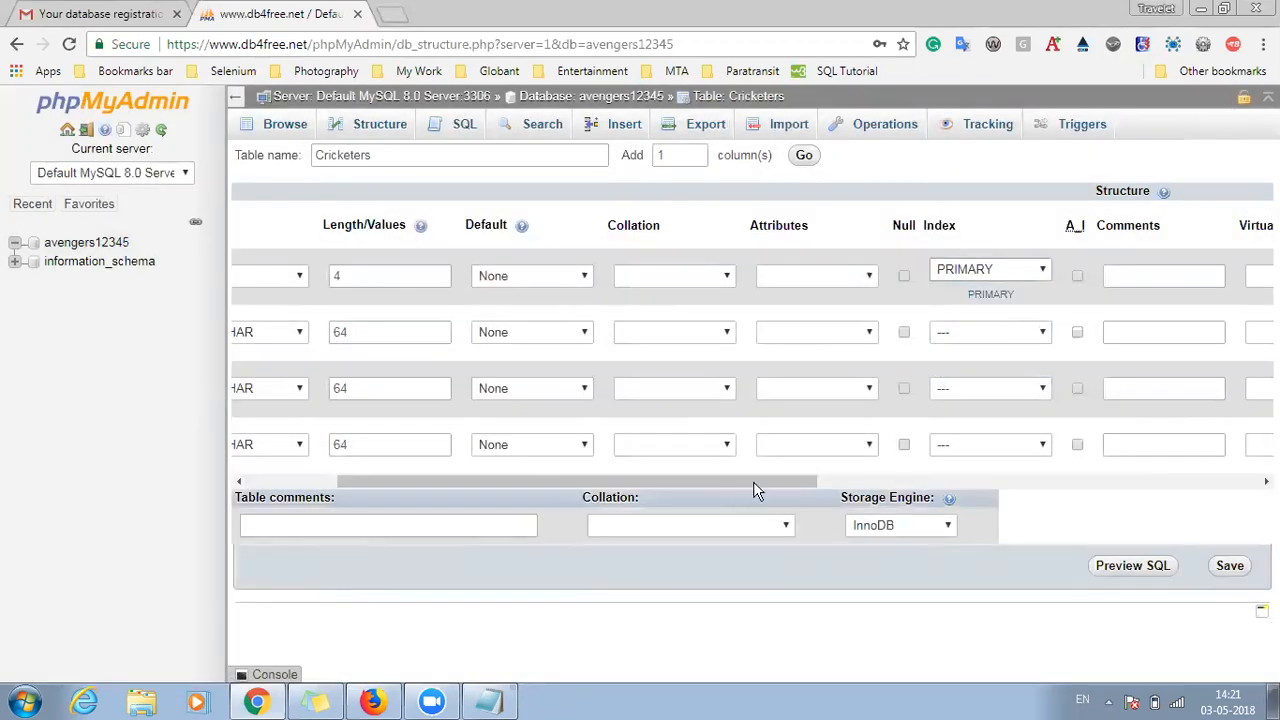
mouse_move(791, 482)
mouse_down()
mouse_move(1150, 481)
mouse_move(668, 484)
mouse_up()
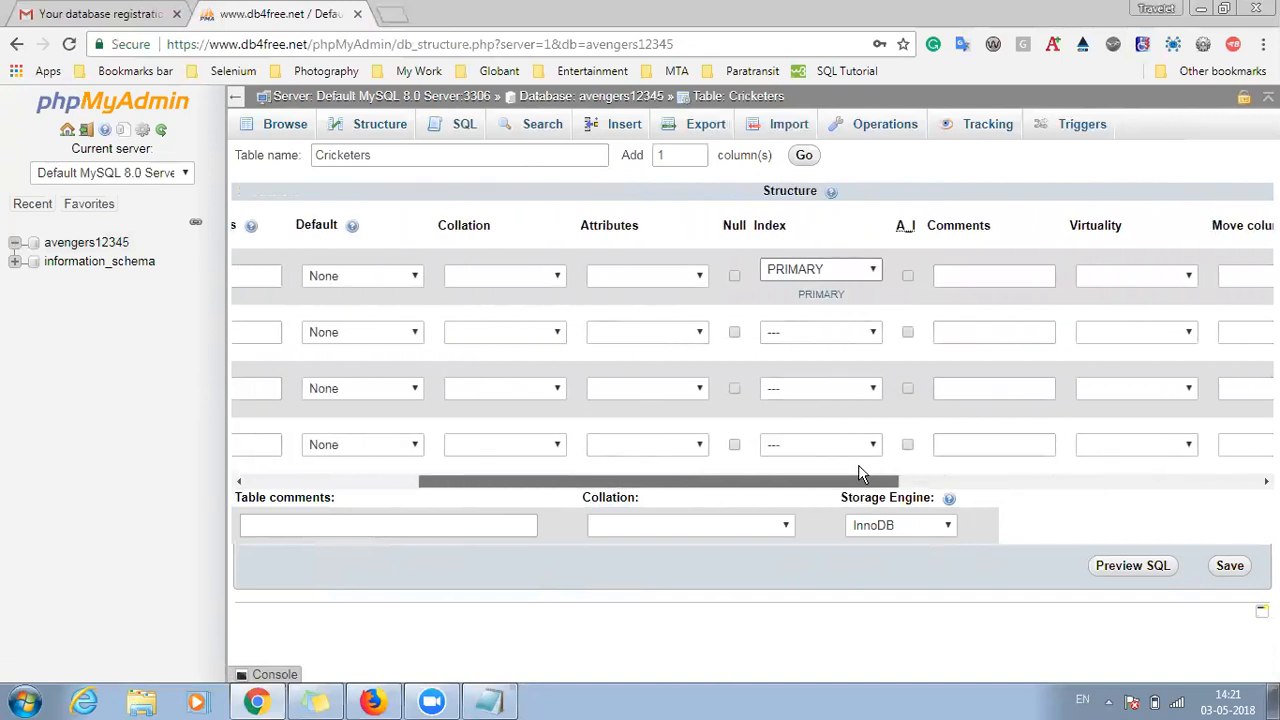
click(1233, 568)
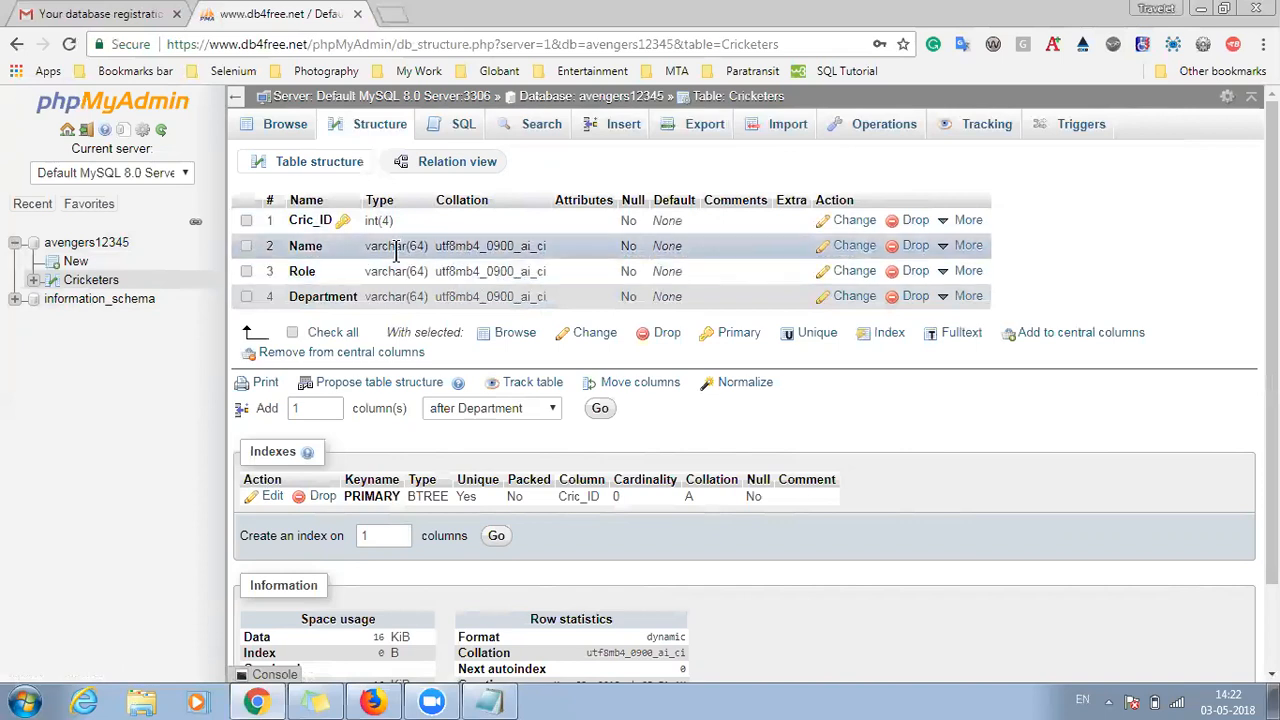
Step: Enter the first row 1, Sachin, Batsman, Batting in the insert form with no function on Cric_ID
click(622, 132)
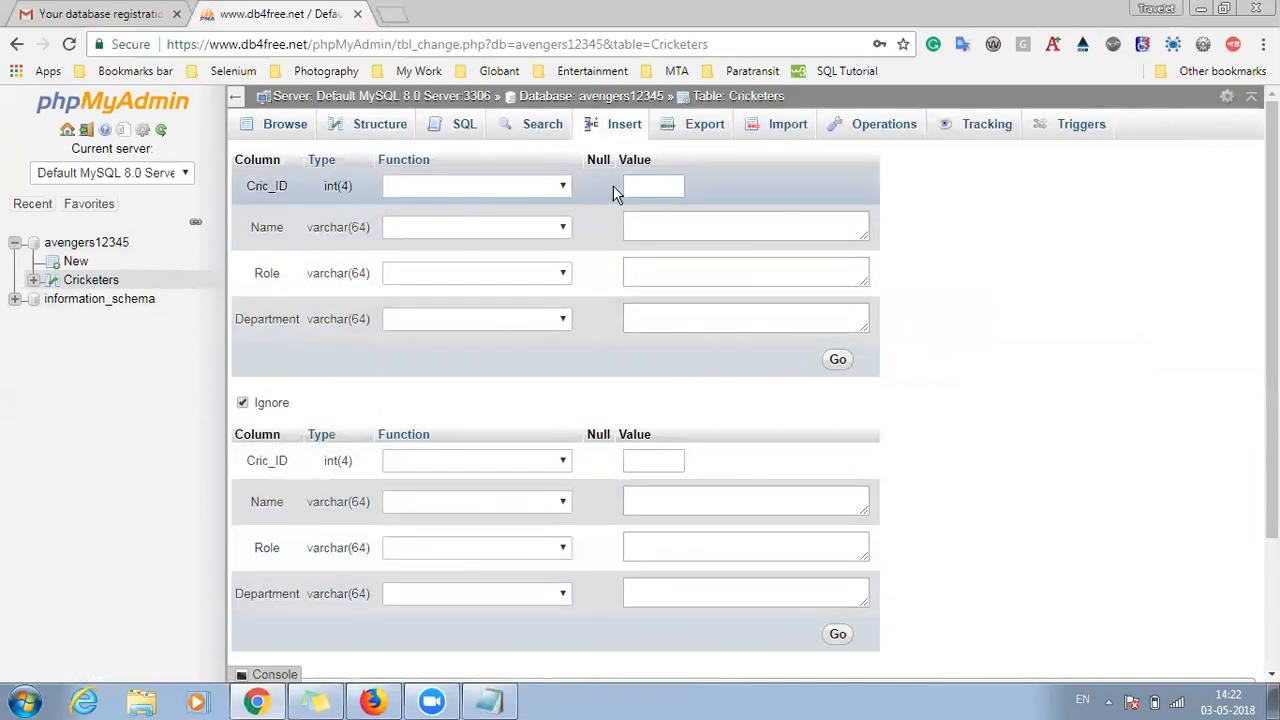
click(530, 190)
click(530, 195)
click(650, 185)
text(1)
click(641, 222)
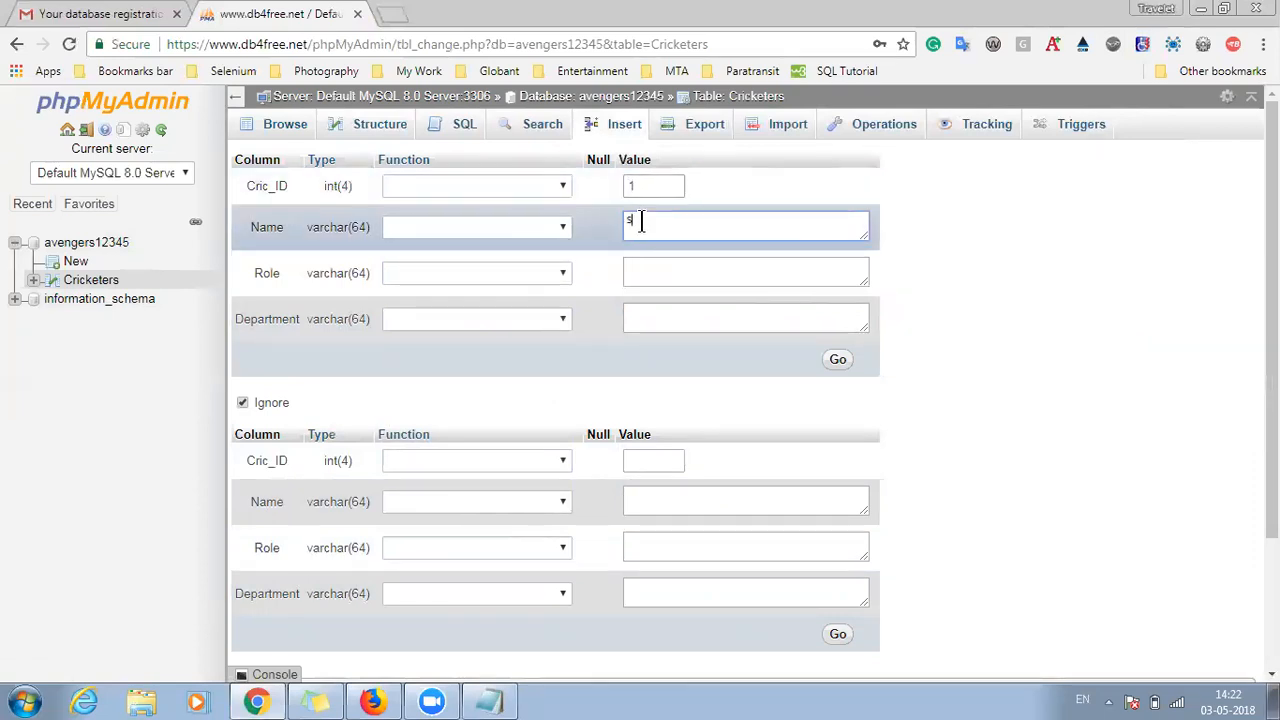
click(650, 272)
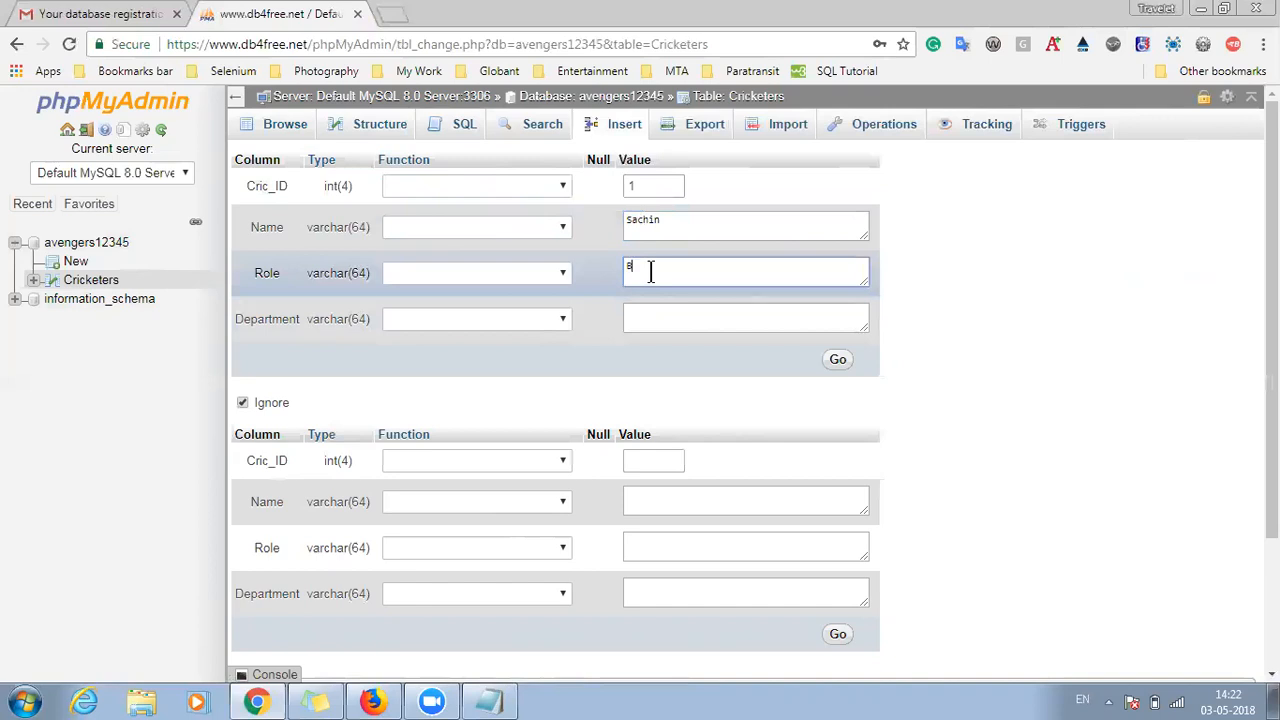
text(man)
click(660, 318)
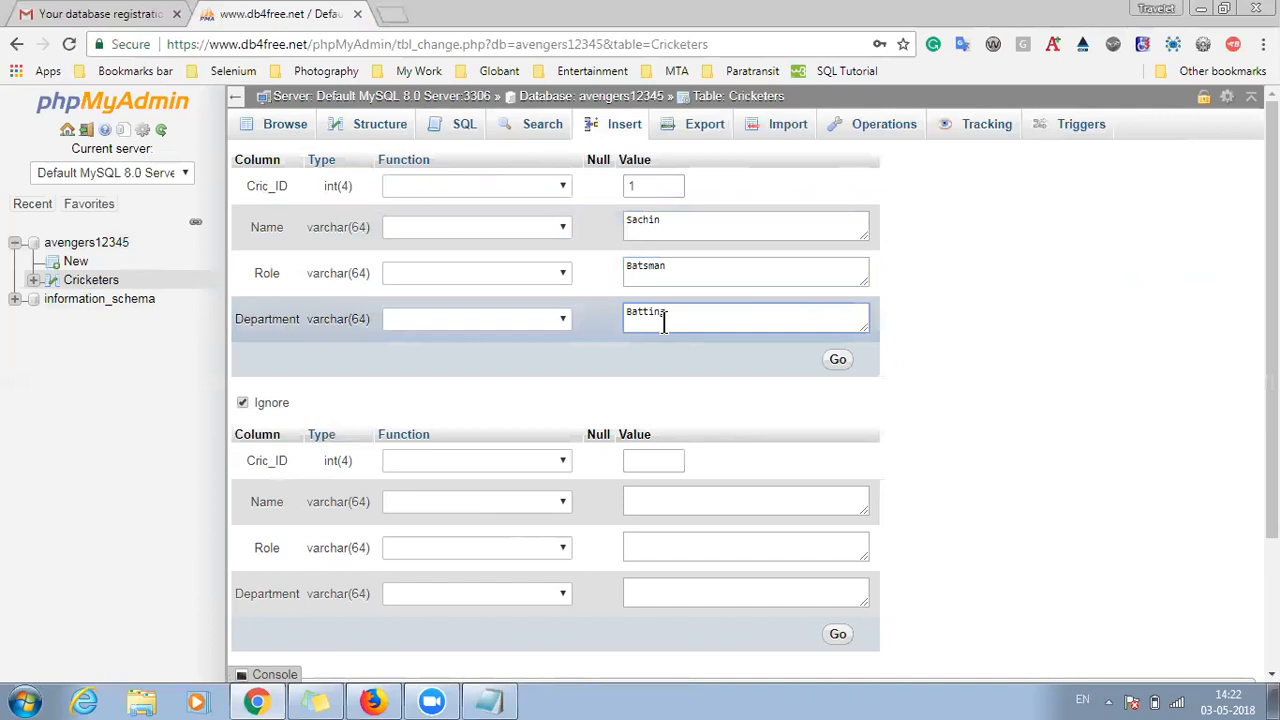
Step: Enter the second row 2, Wasim, Bowler, Bowling, keeping the default insert mode
click(628, 459)
text(2)
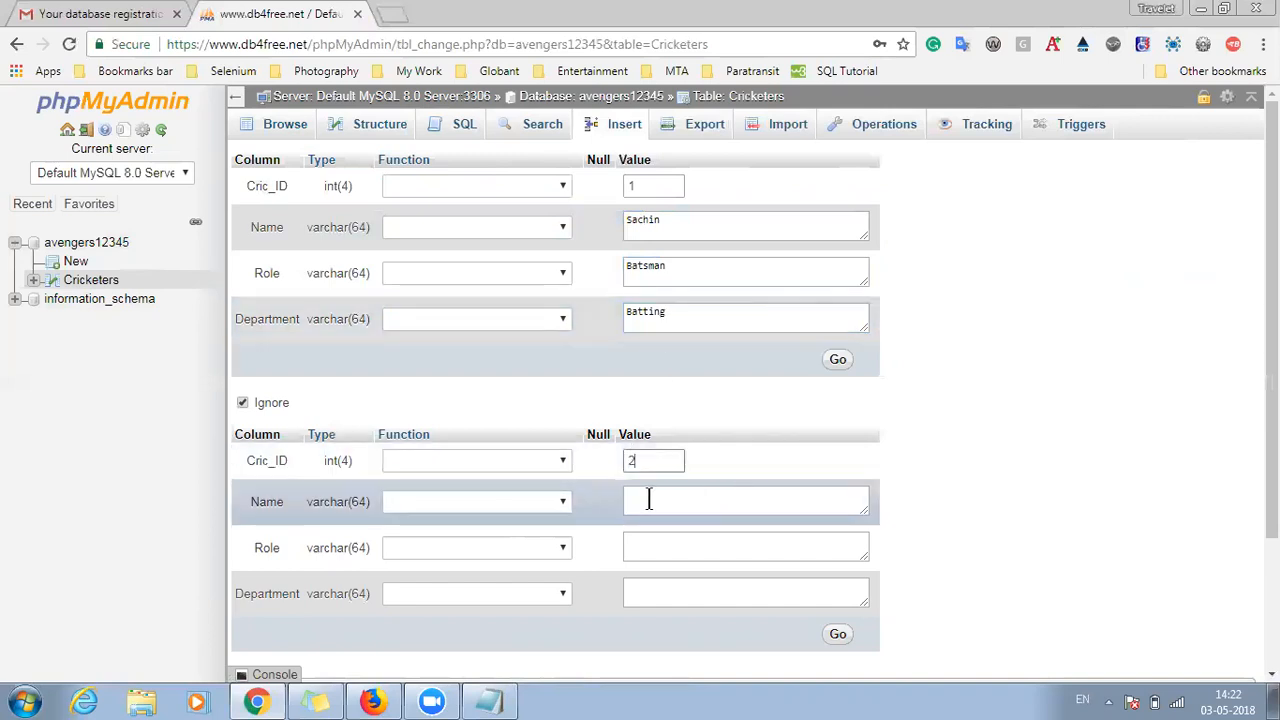
click(648, 500)
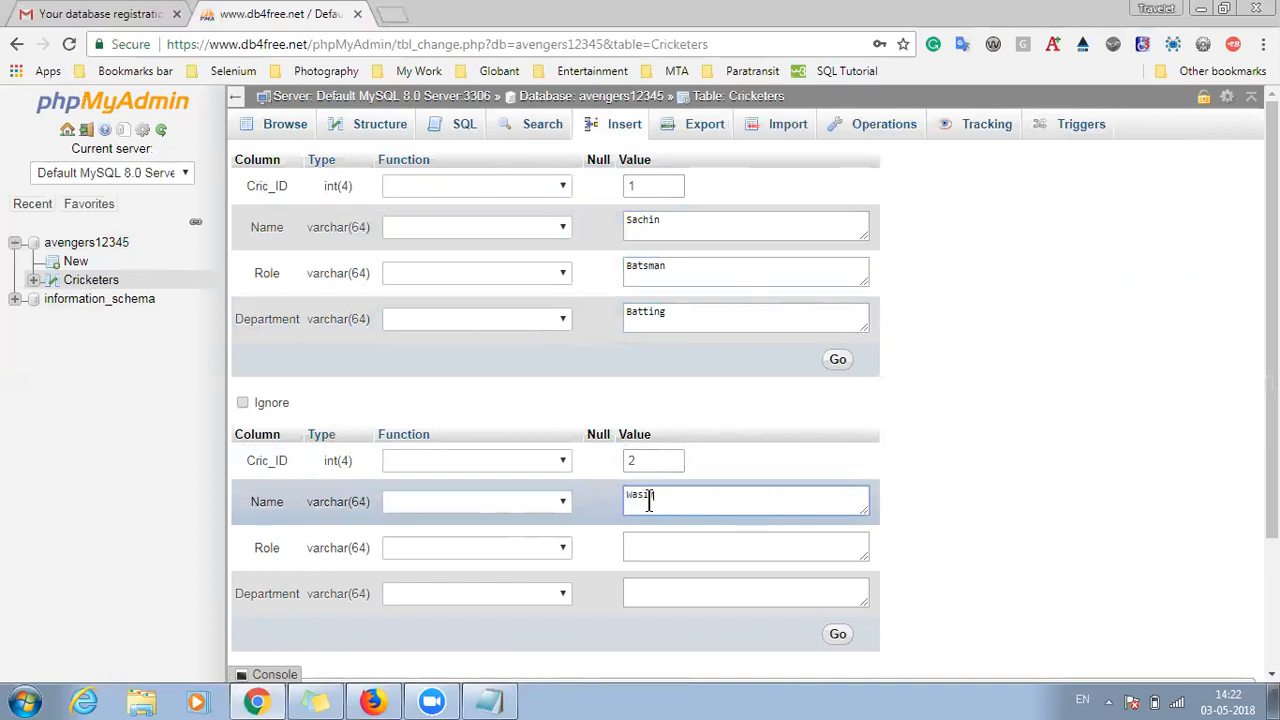
text(m)
click(647, 547)
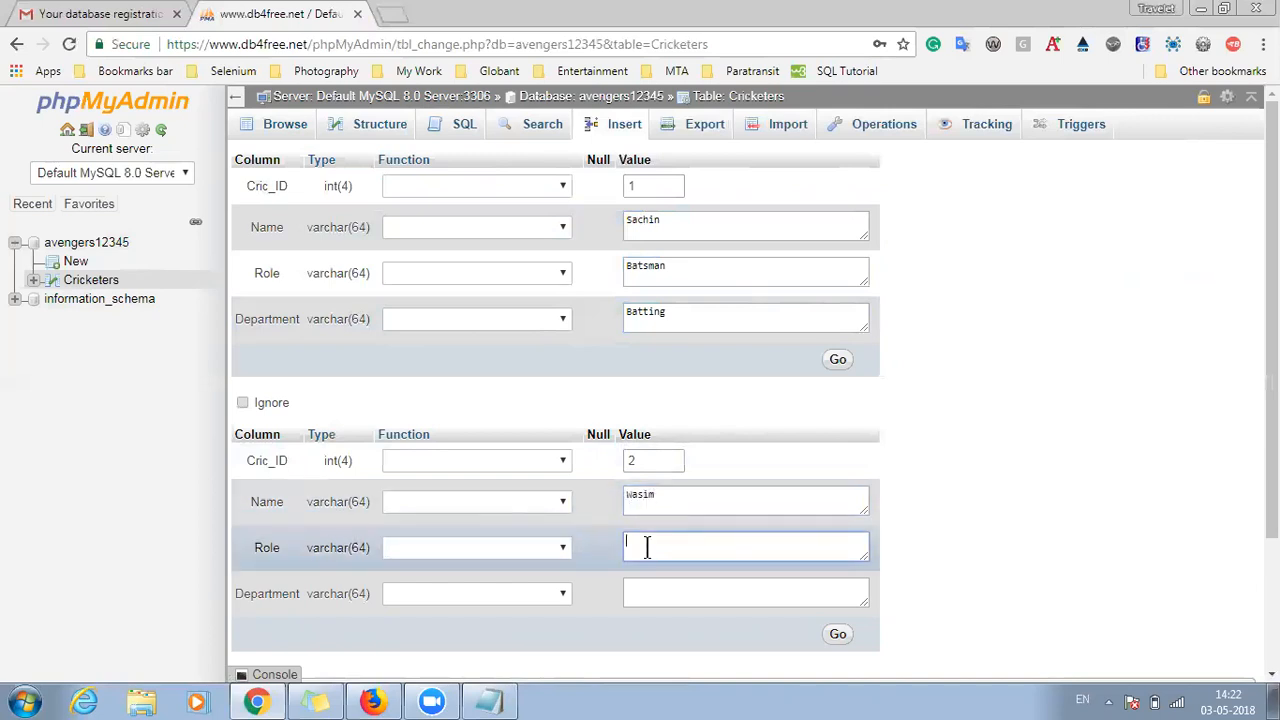
text(wler)
click(654, 593)
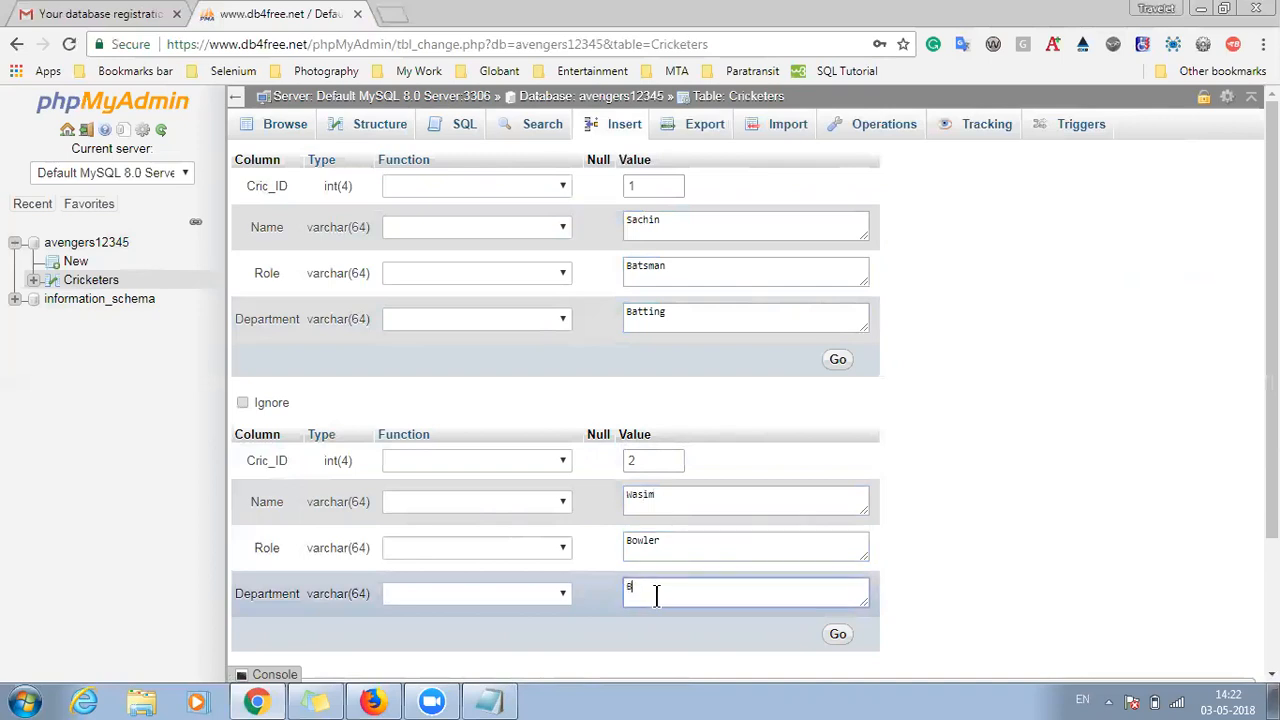
text(owling)
scroll(790, 510, down, 2)
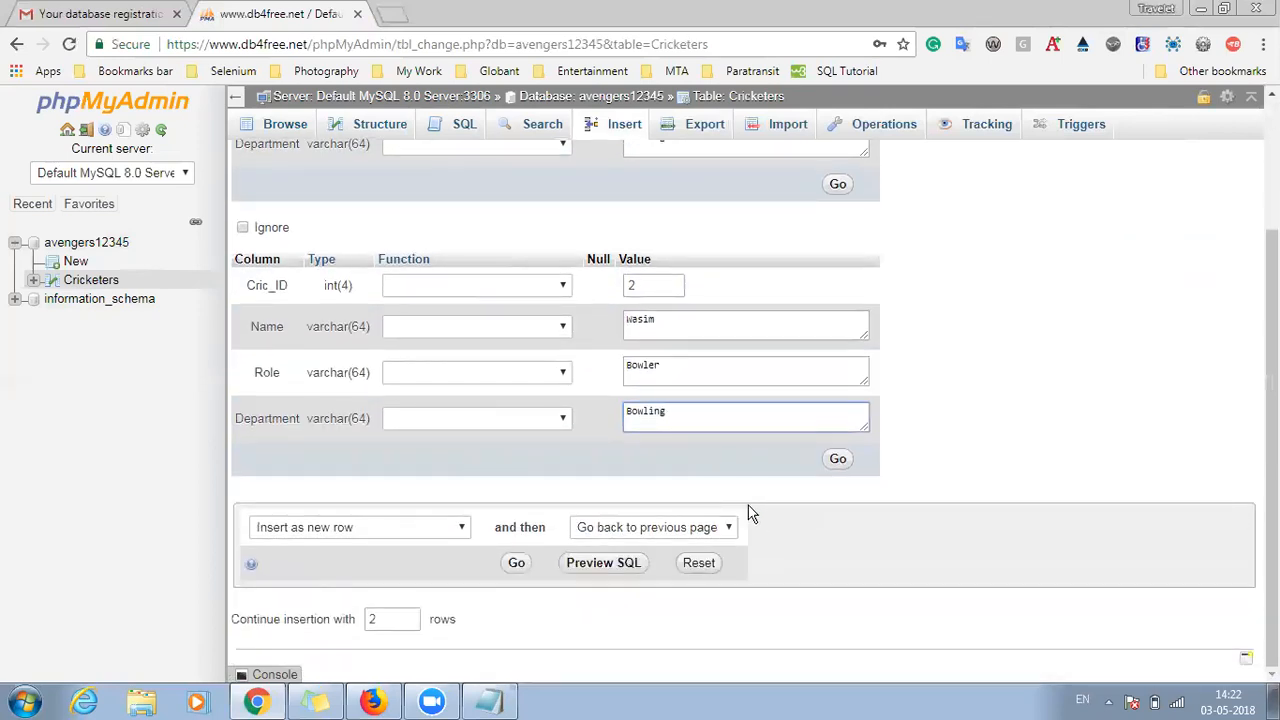
click(434, 529)
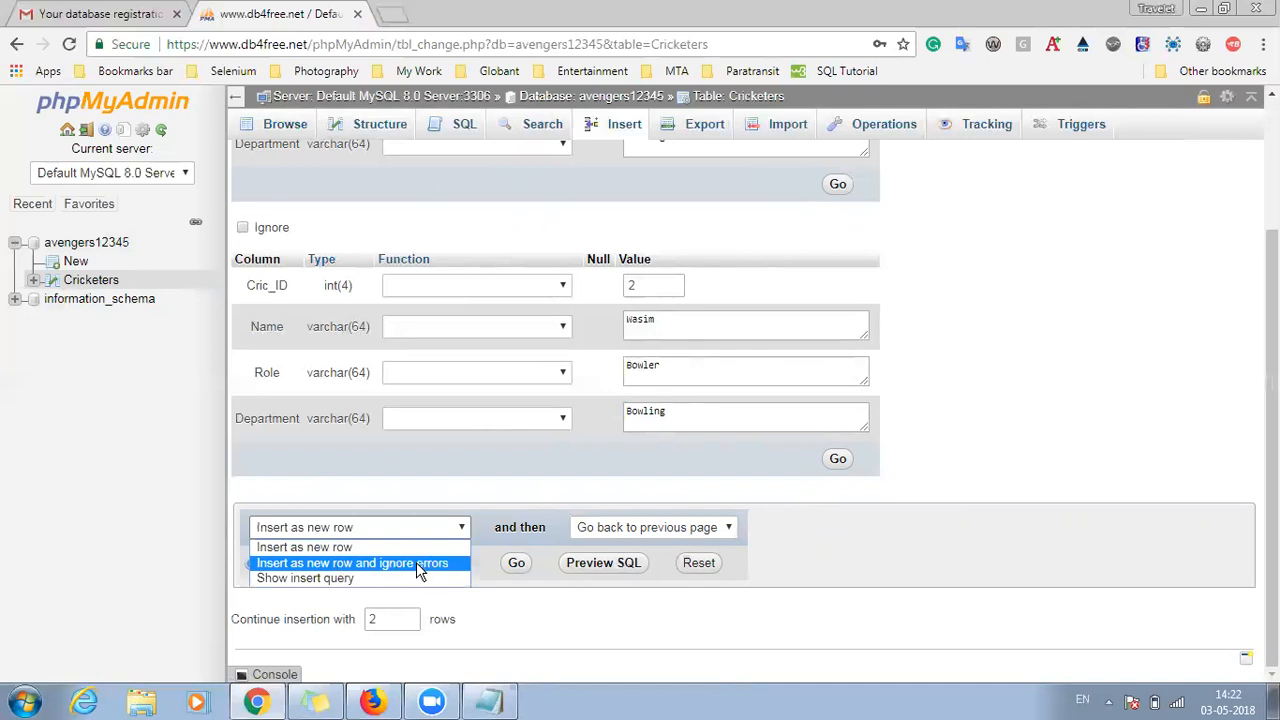
click(450, 493)
scroll(790, 360, up, 2)
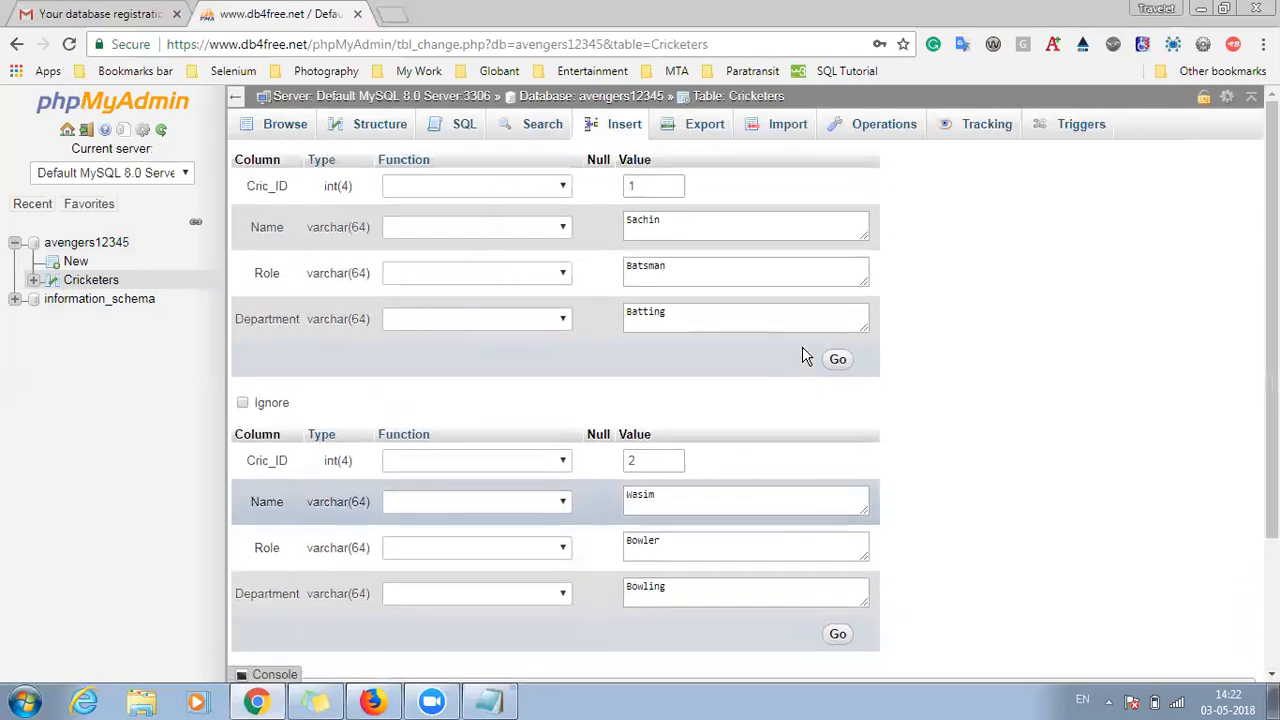
scroll(693, 452, down, 1)
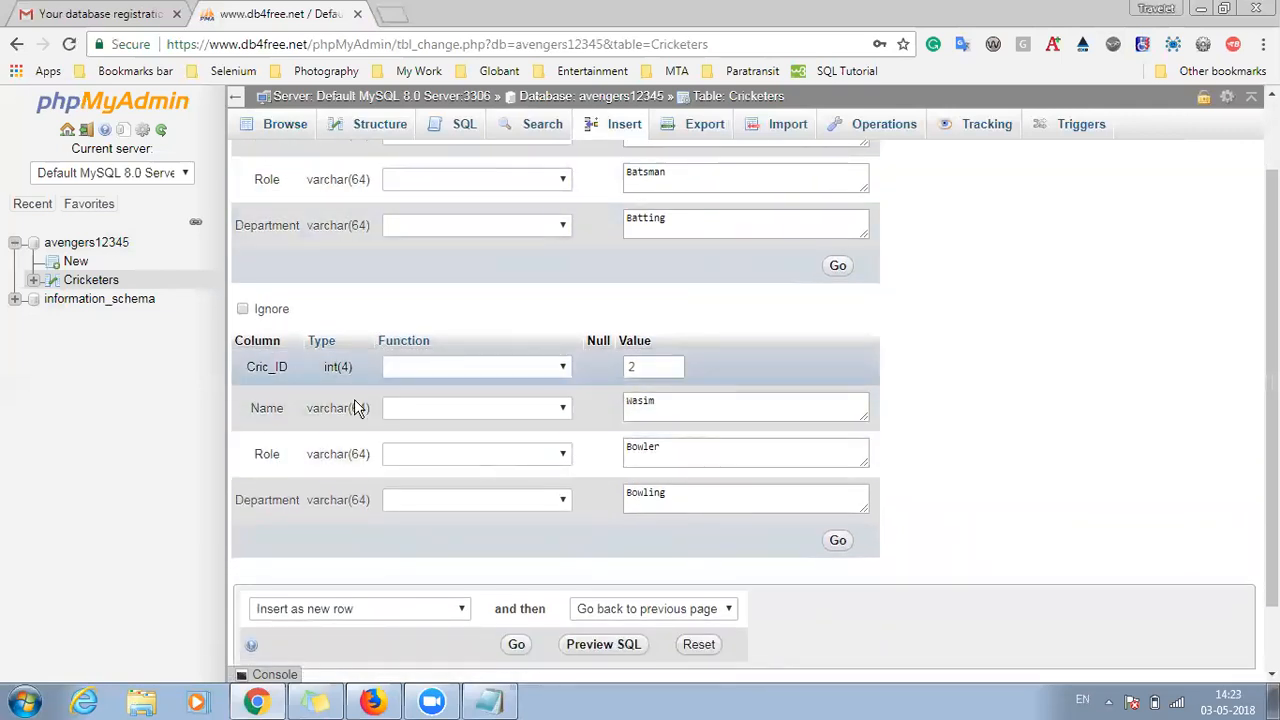
scroll(585, 530, down, 1)
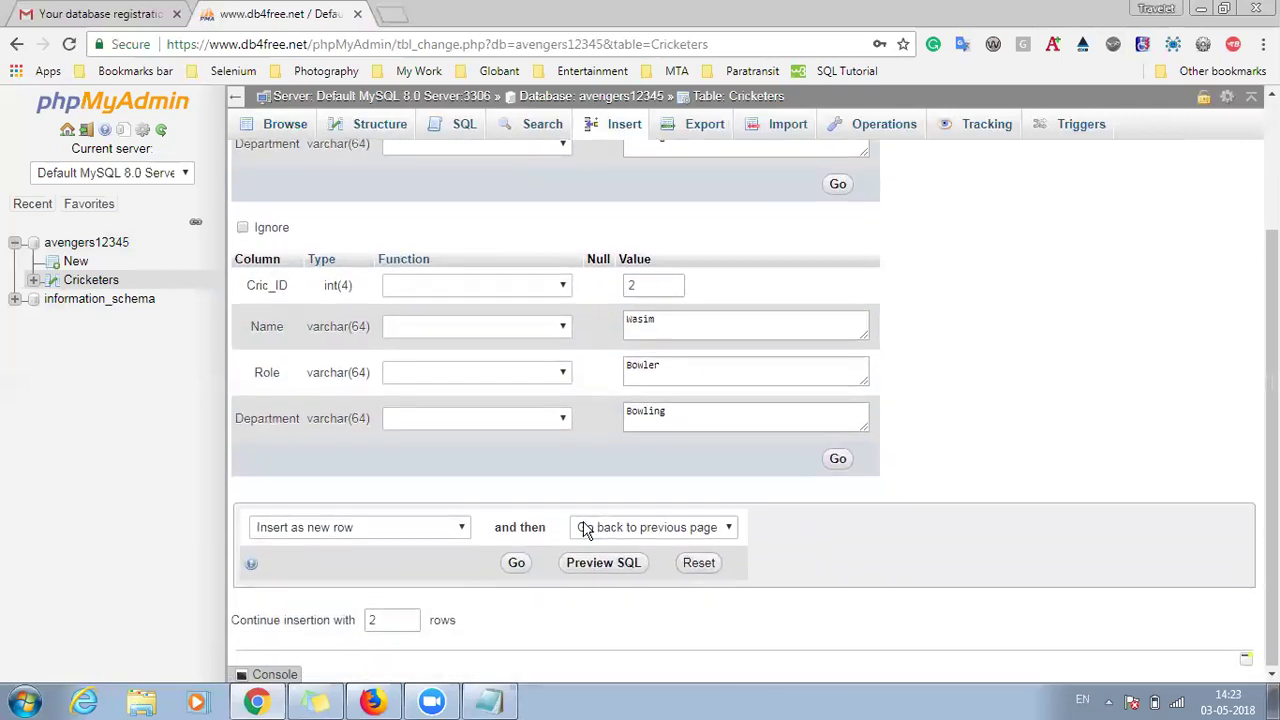
Step: Run the INSERT adding the Sachin and Wasim rows to Cricketers
click(516, 562)
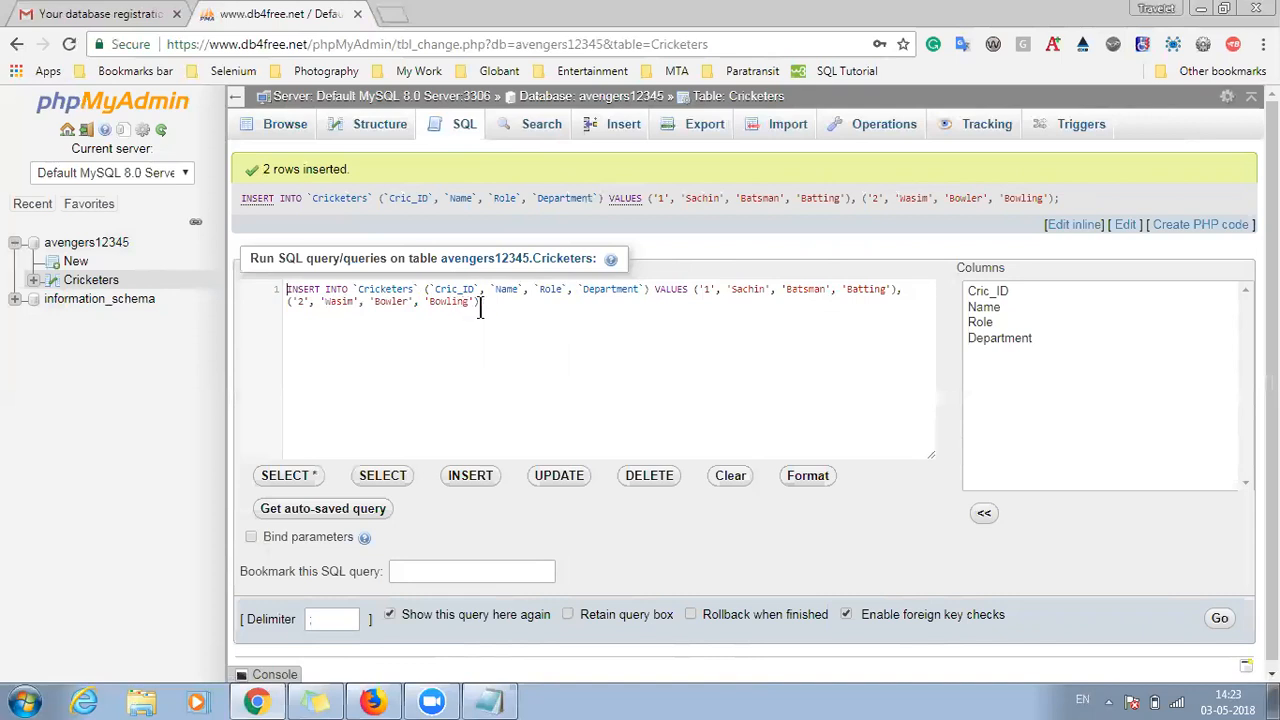
Step: Browse the Cricketers rows, check the structure and primary key, then return to the two listed rows
click(284, 132)
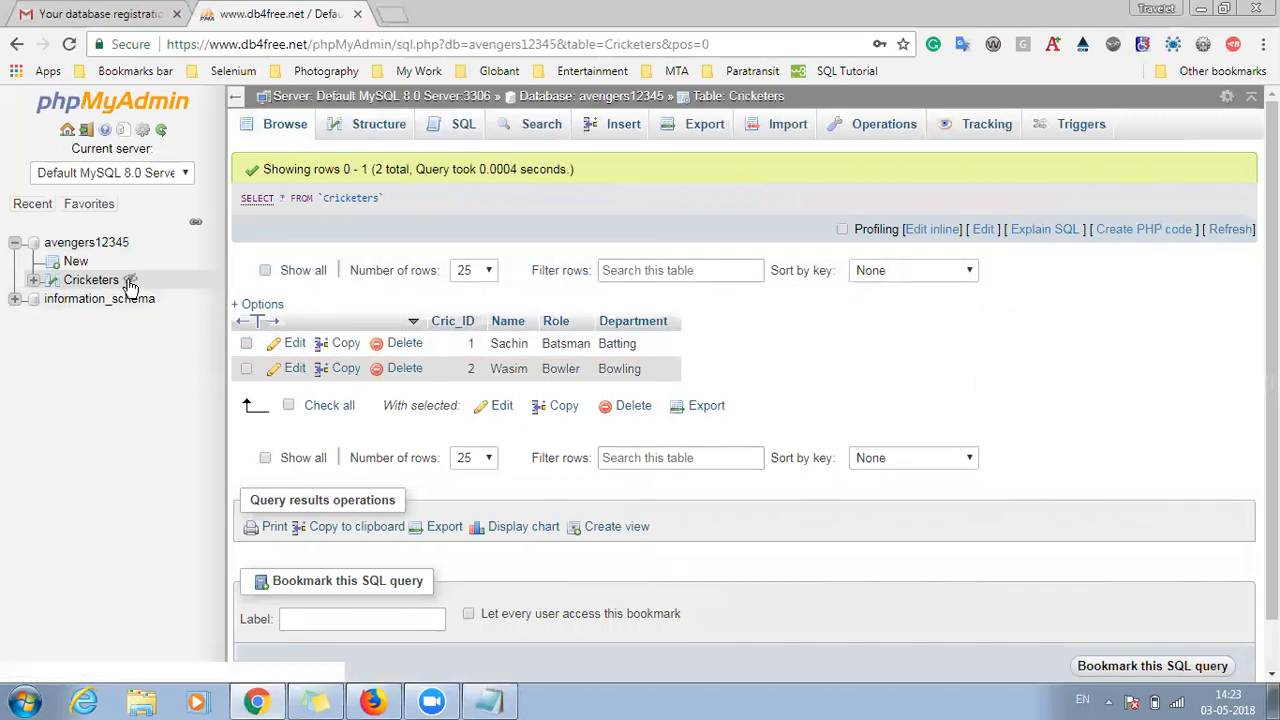
click(79, 282)
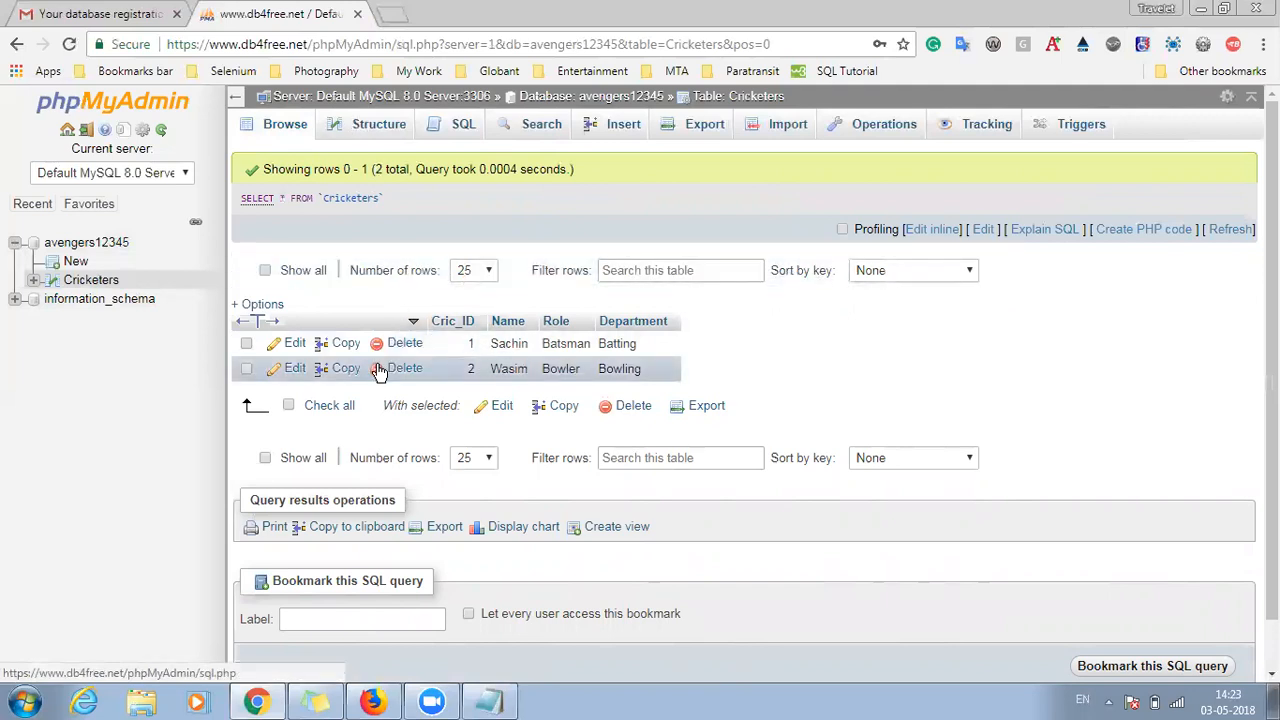
click(368, 131)
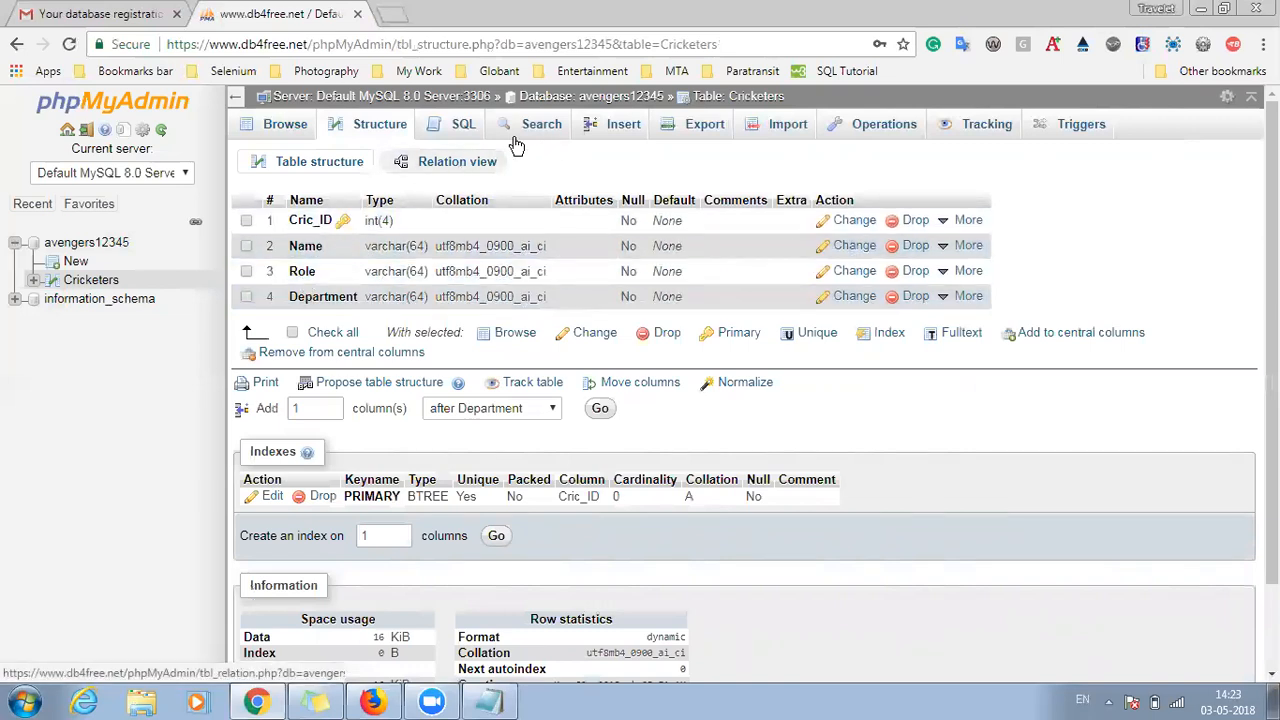
click(300, 122)
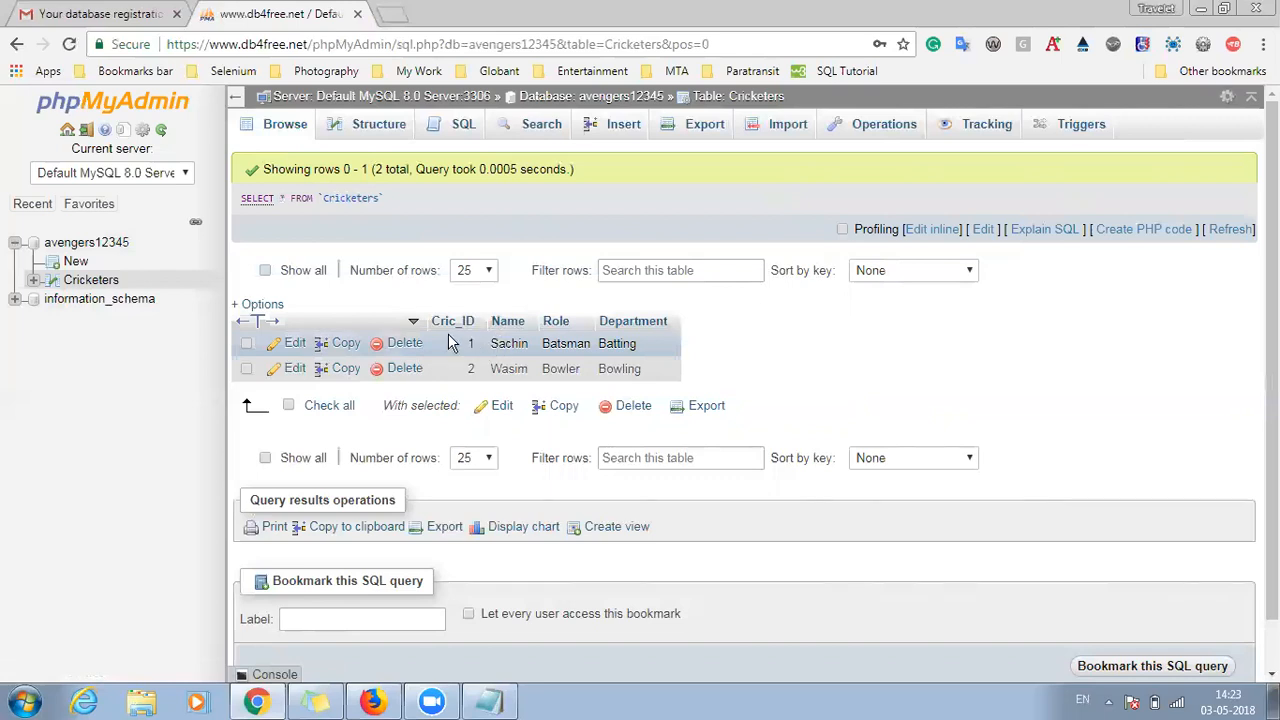
drag(450, 345, 647, 372)
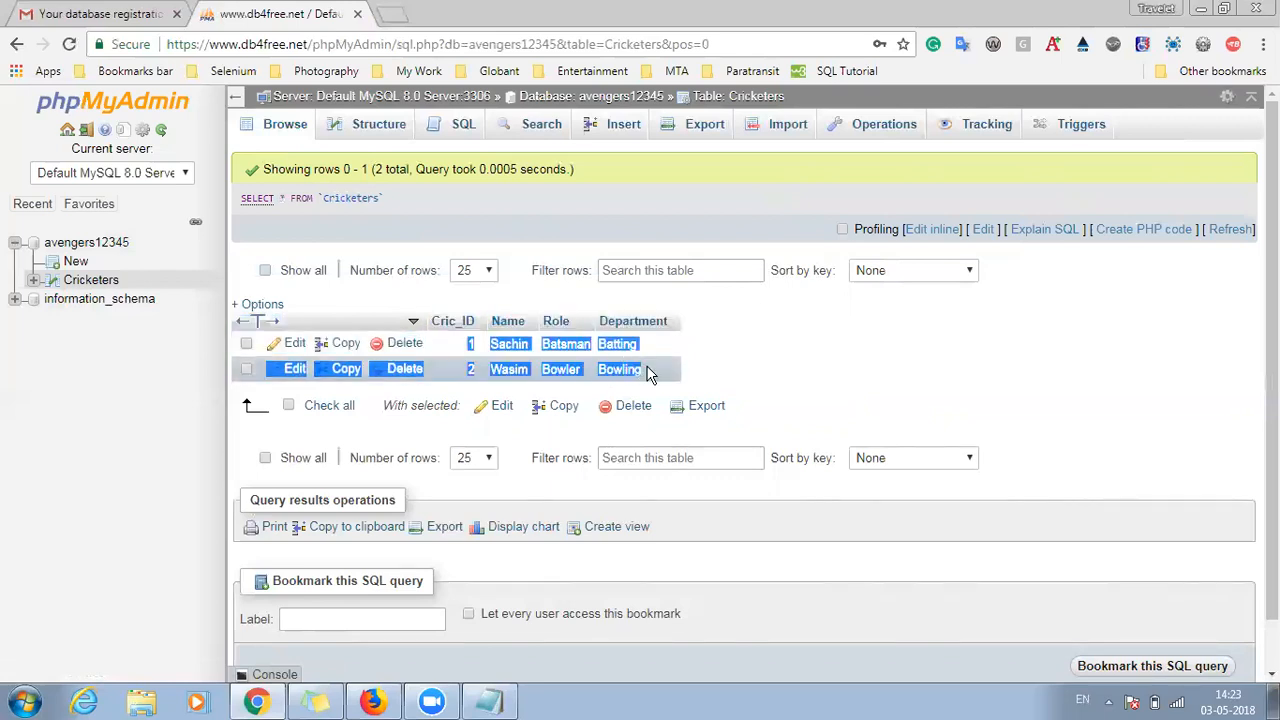
click(686, 370)
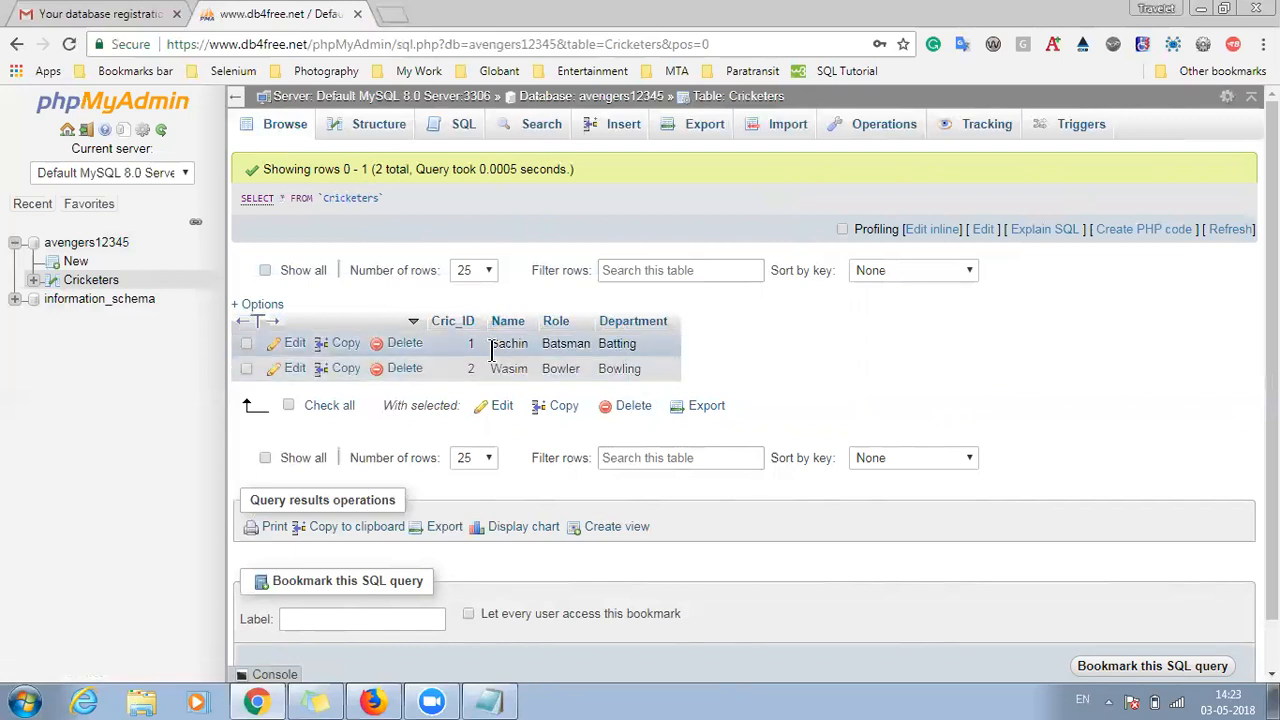
Step: Enter the third row 3, Kaif, Batsman, All Rounder in the insert form
click(627, 126)
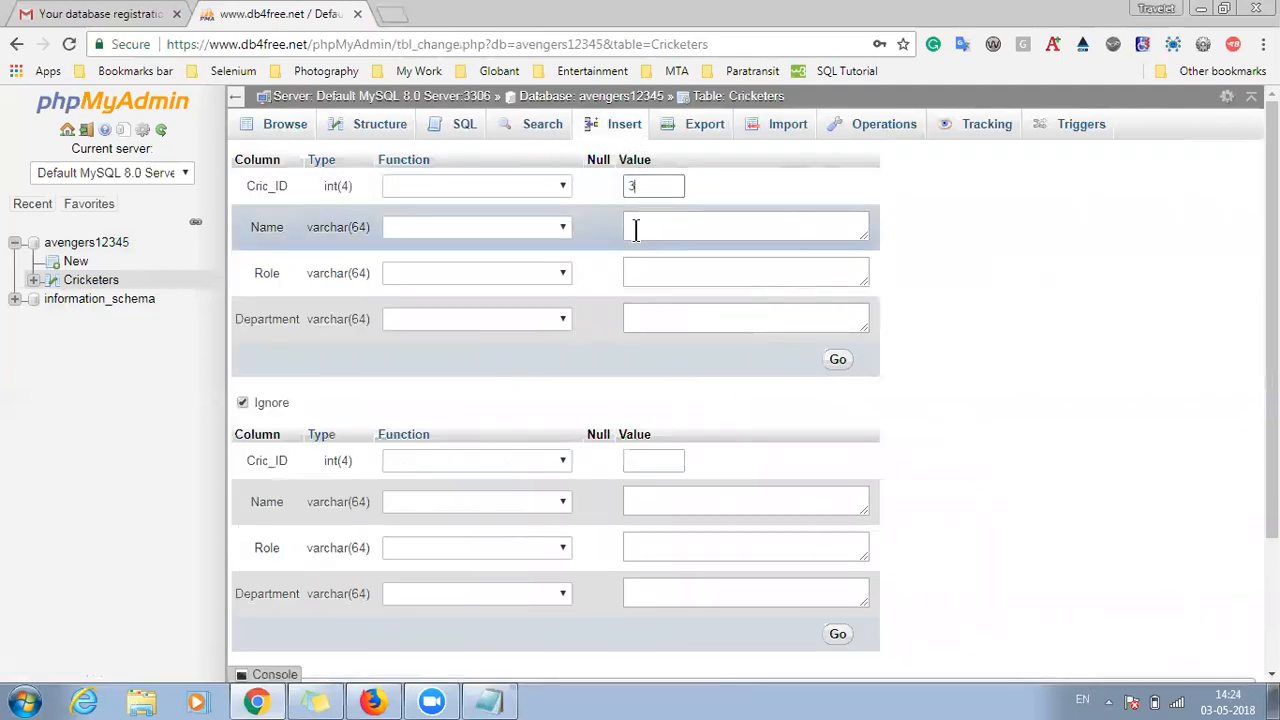
click(644, 232)
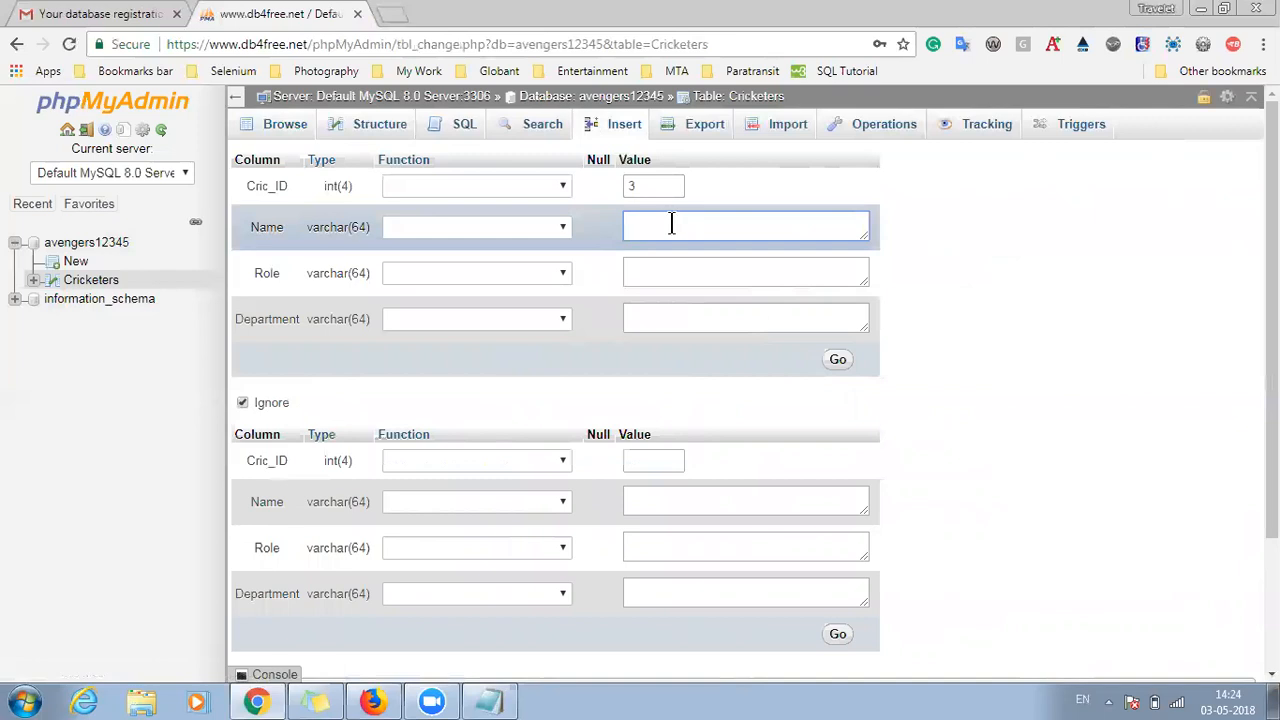
click(675, 272)
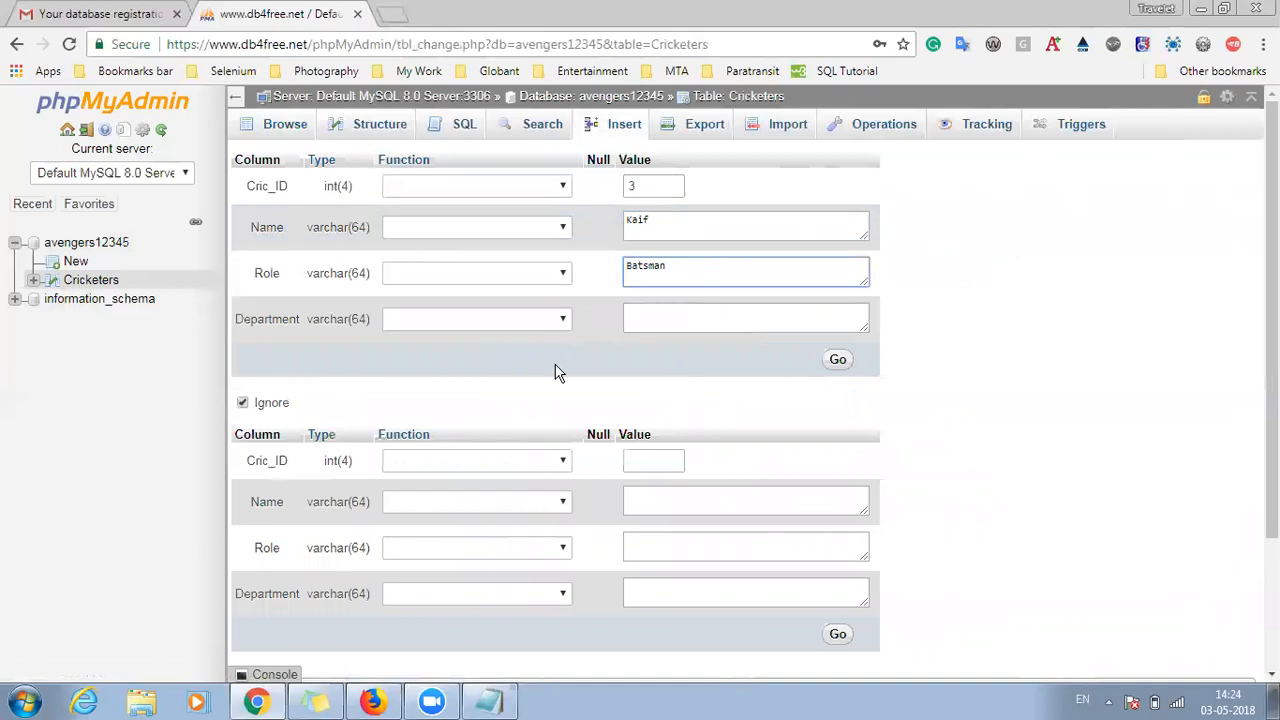
click(648, 312)
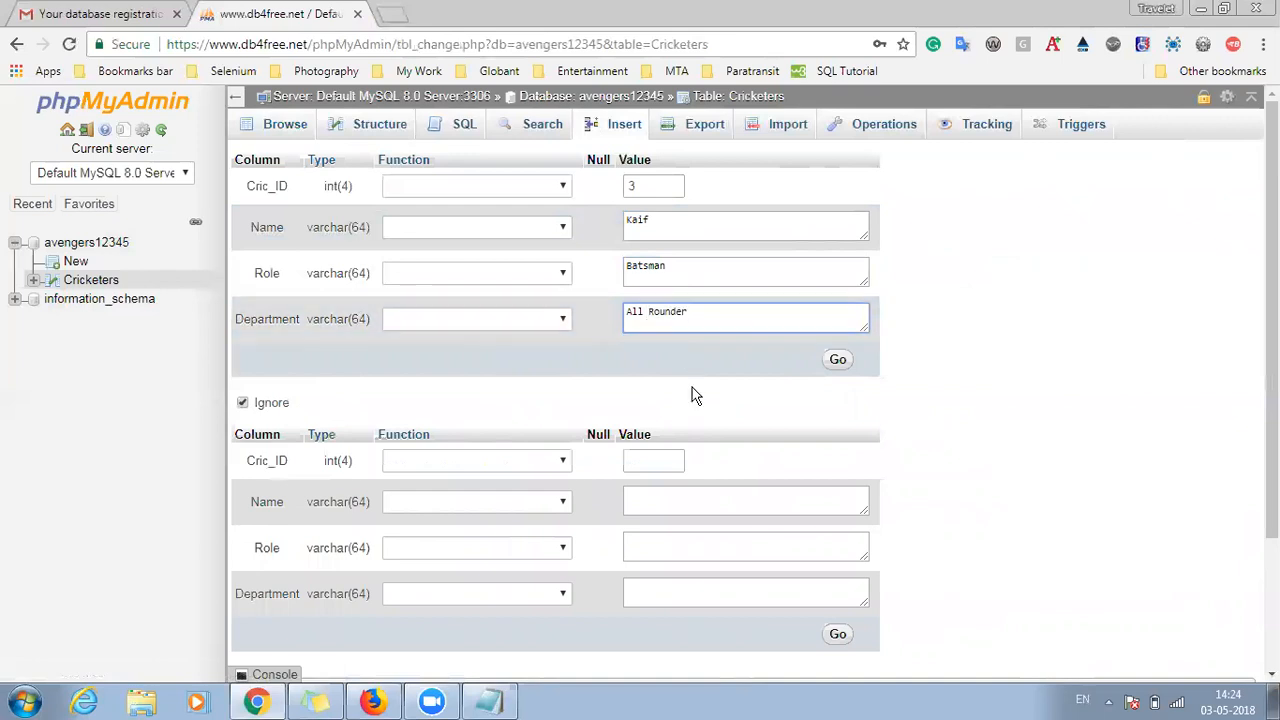
Step: Enter row 4 Dhoni, Wicket keeper - Batsman, Batting with corrected spelling and insert both rows
click(660, 460)
text(4)
click(660, 490)
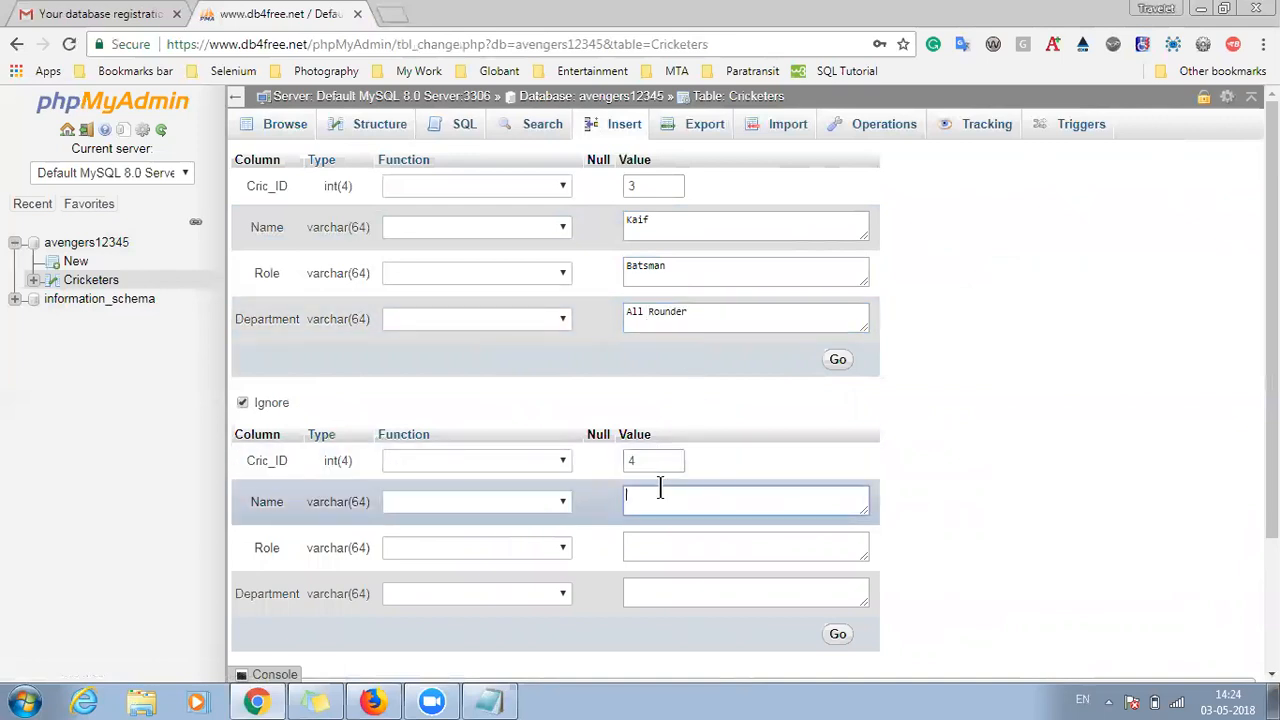
text(Dhoni)
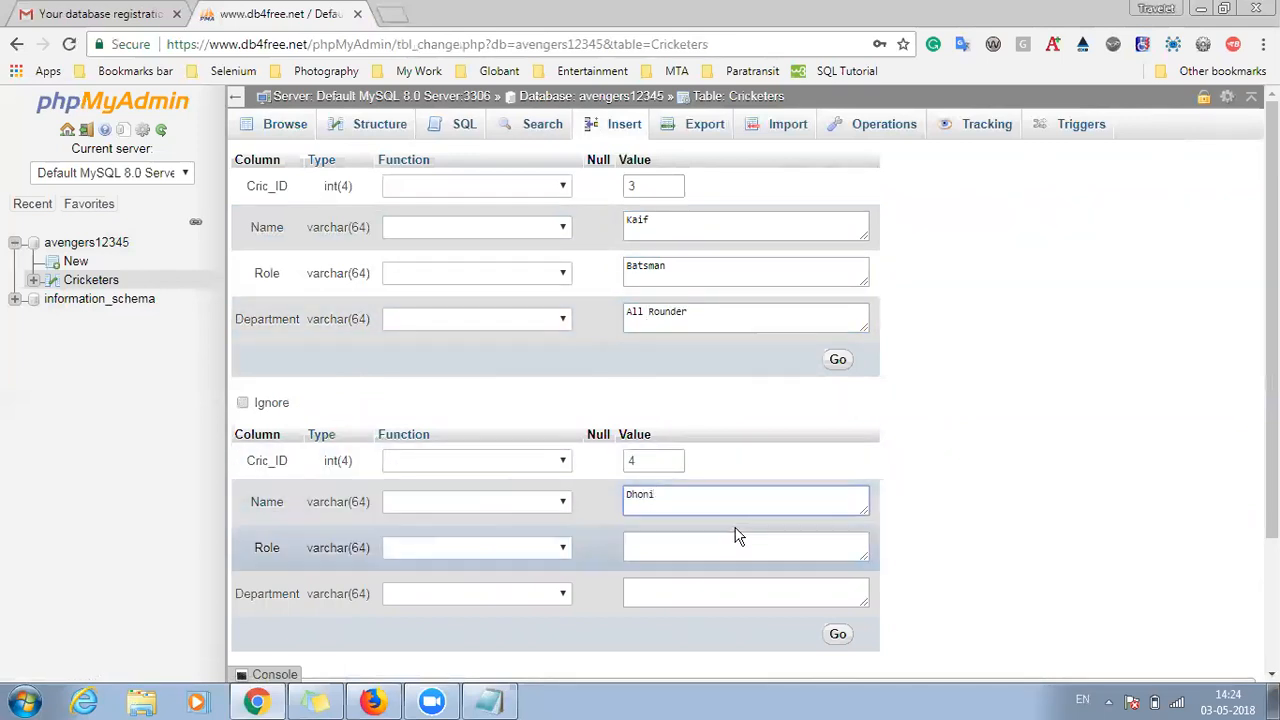
click(724, 542)
text(ket)
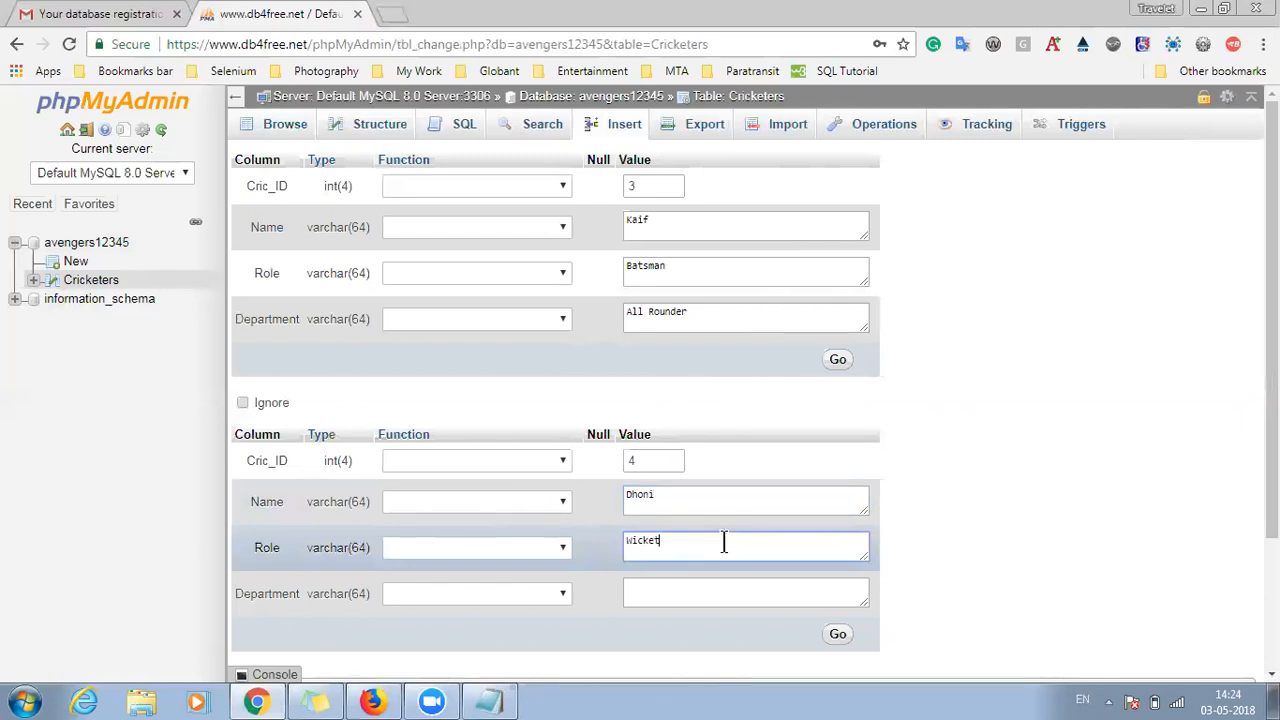
text(keeper )
text(- batsman)
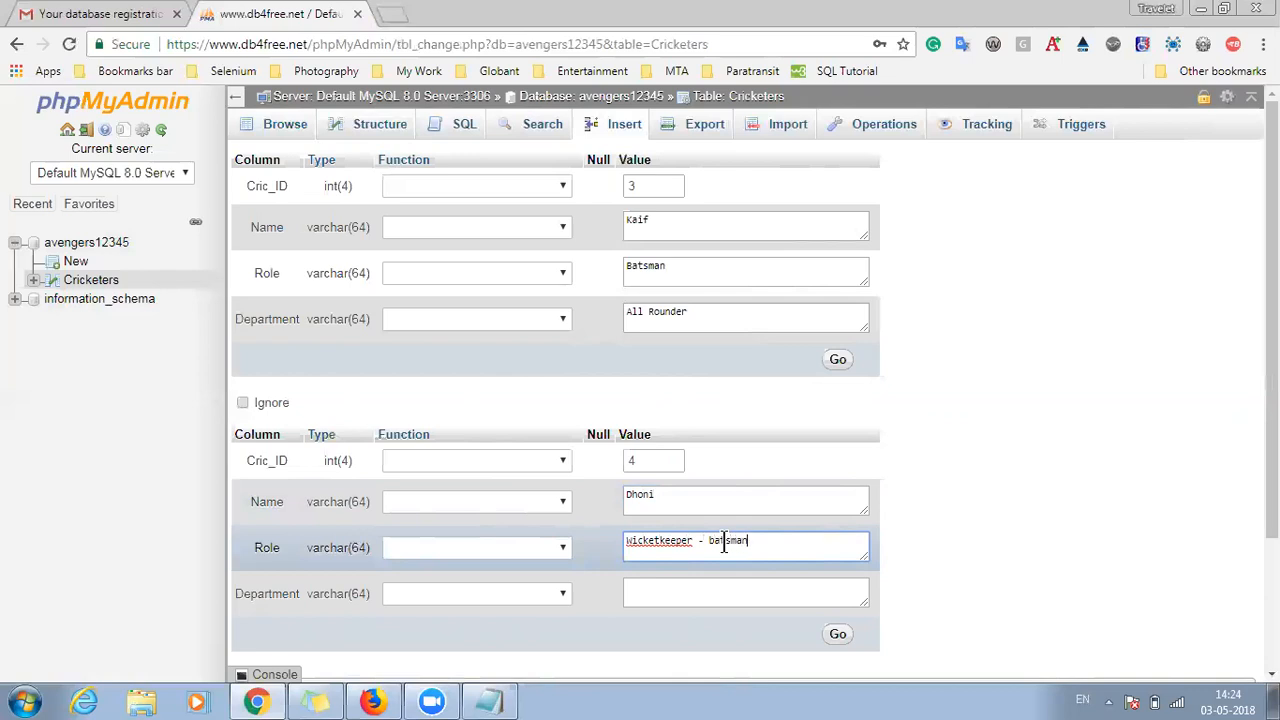
click(714, 541)
key(BackSpace)
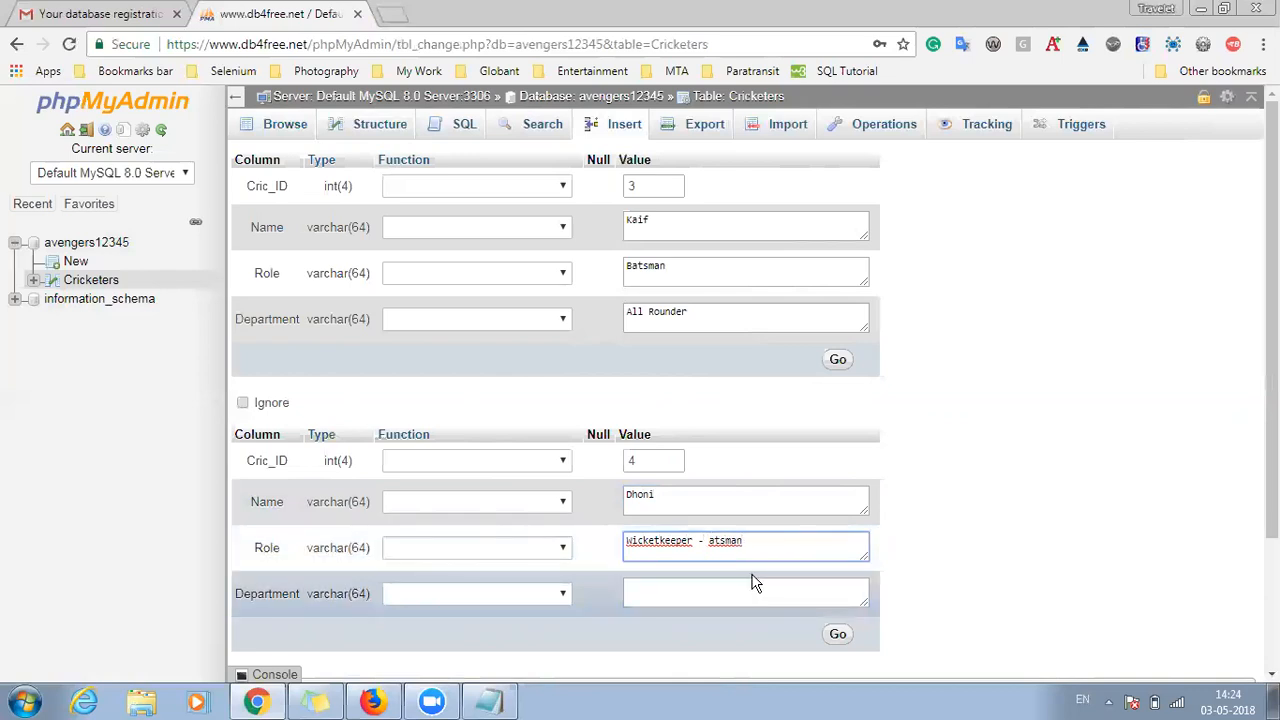
text(B)
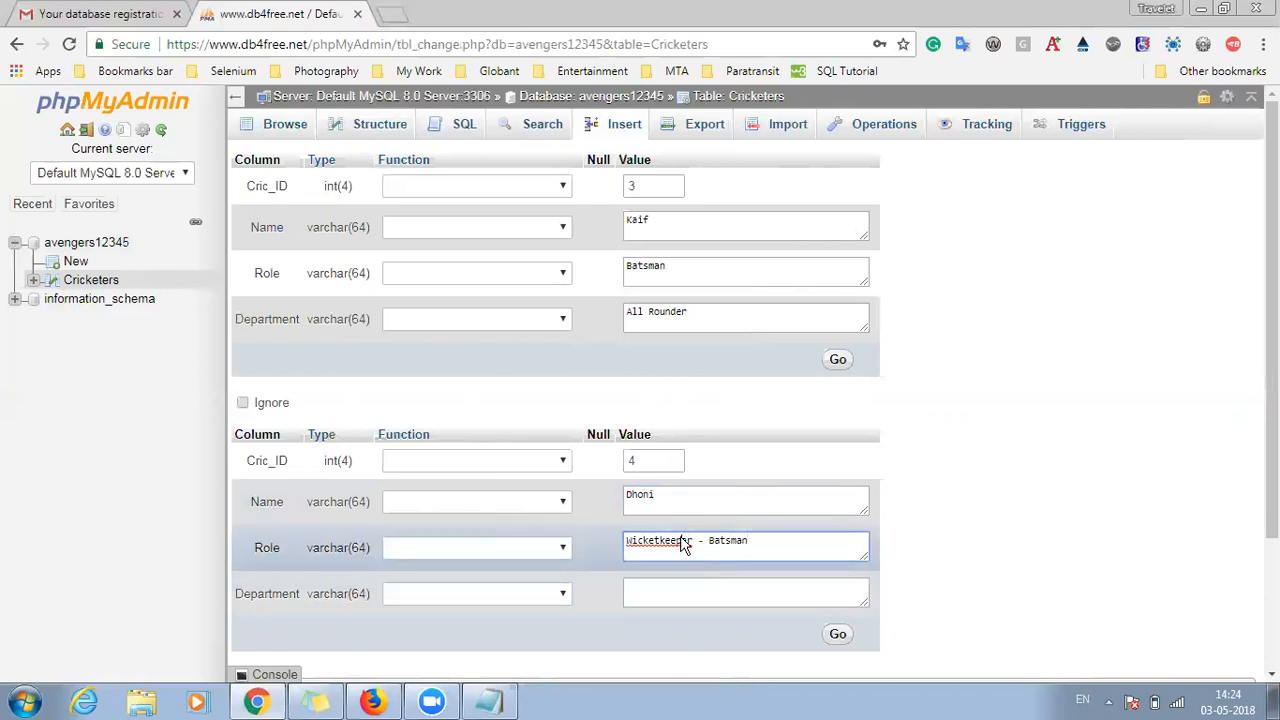
right_click(683, 541)
click(750, 268)
click(665, 593)
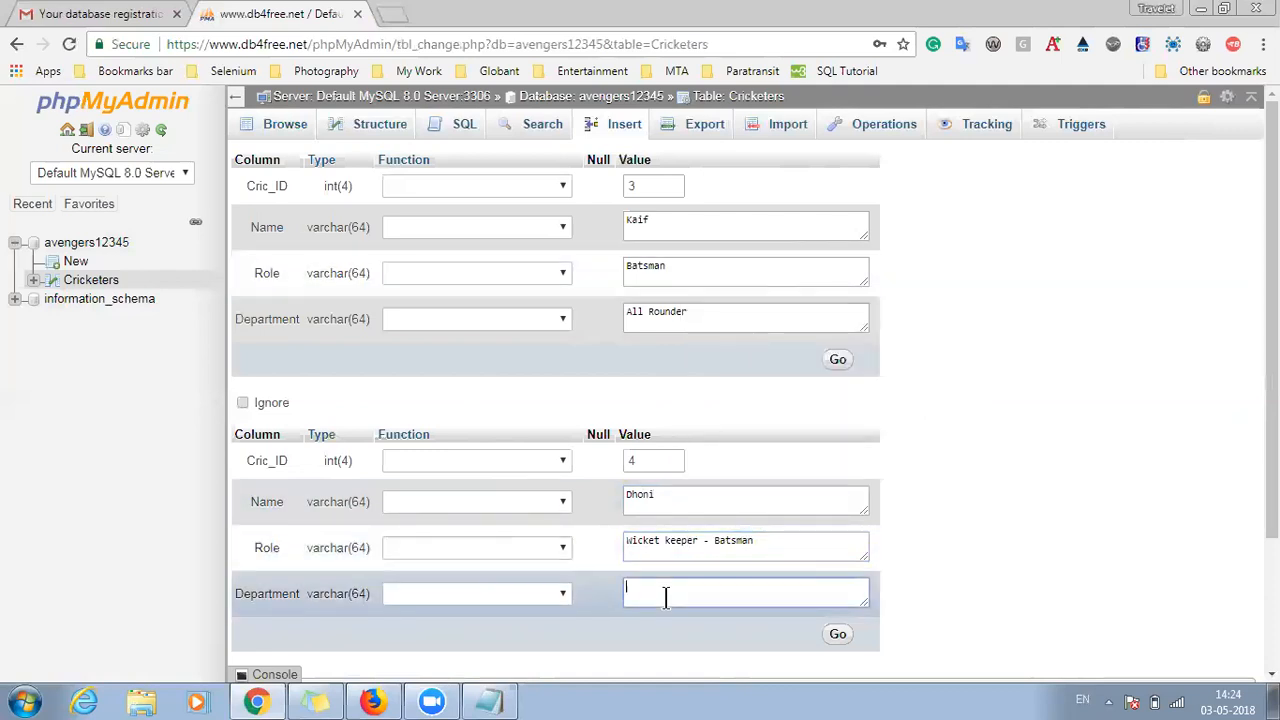
text(Batting)
scroll(664, 550, down, 2)
click(510, 564)
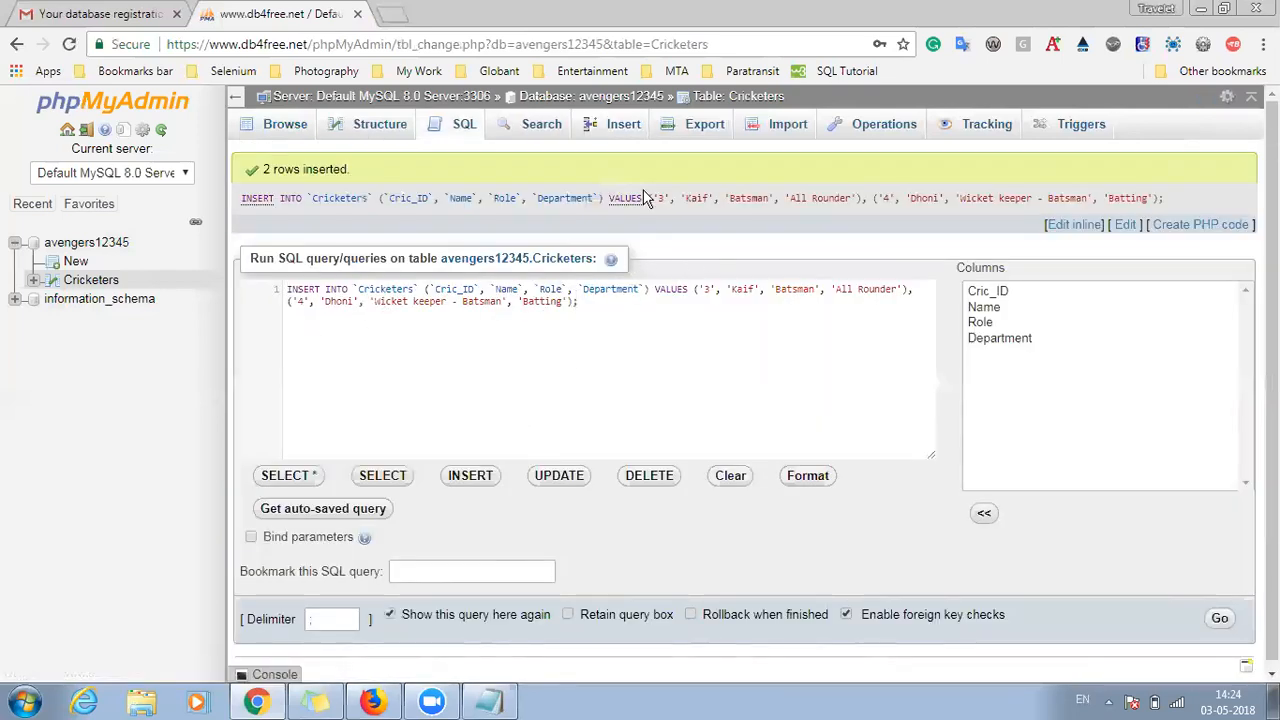
Step: Browse the Cricketers table listing all four rows including Kaif and Dhoni
click(294, 134)
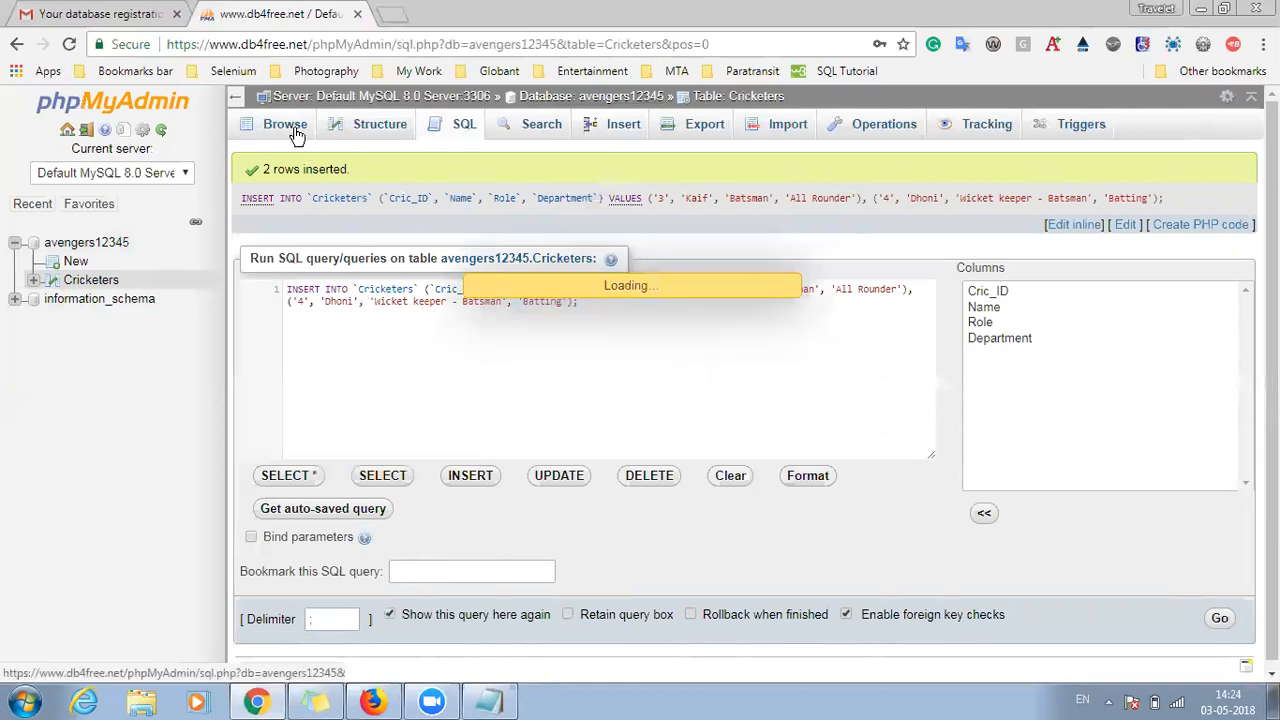